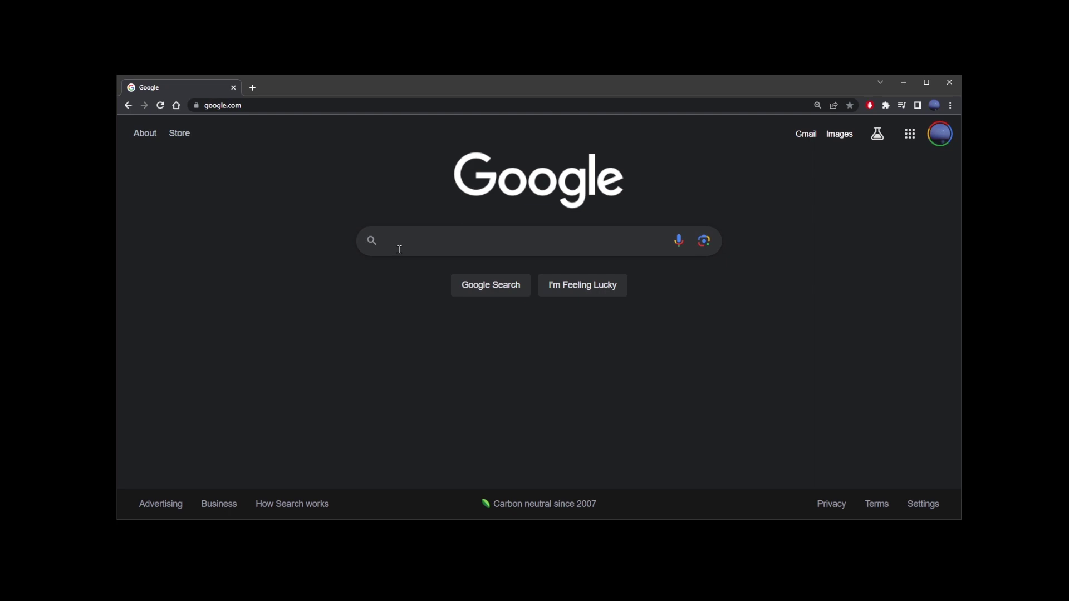
# Step: Search Google for 'download git' and download the 64-bit Git 2.41.0 installer for Windows
pyautogui.click(400, 250)
pyautogui.write('download git')
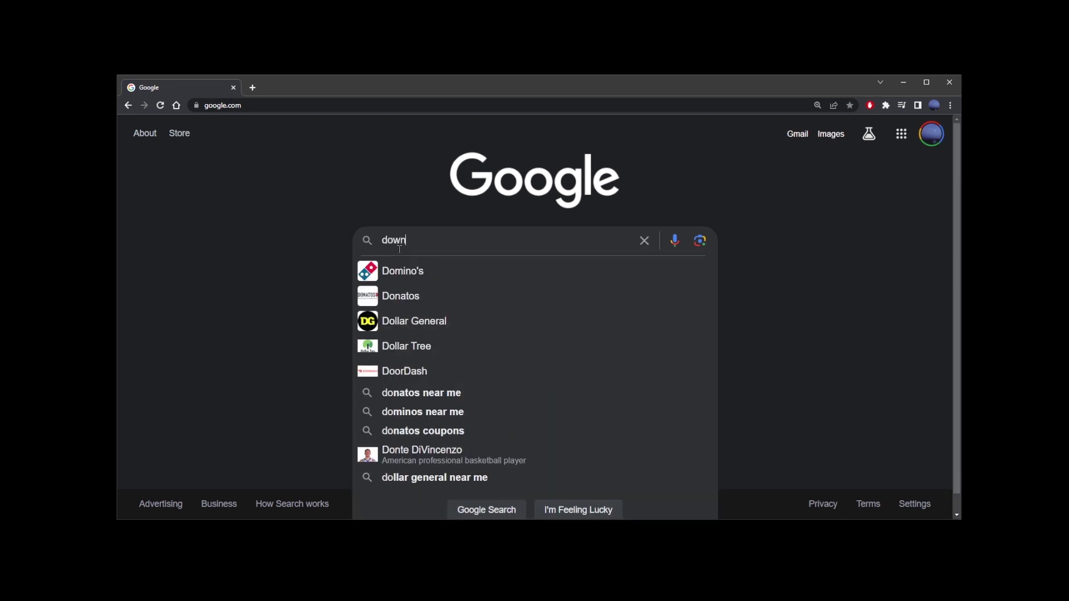
pyautogui.press('Return')
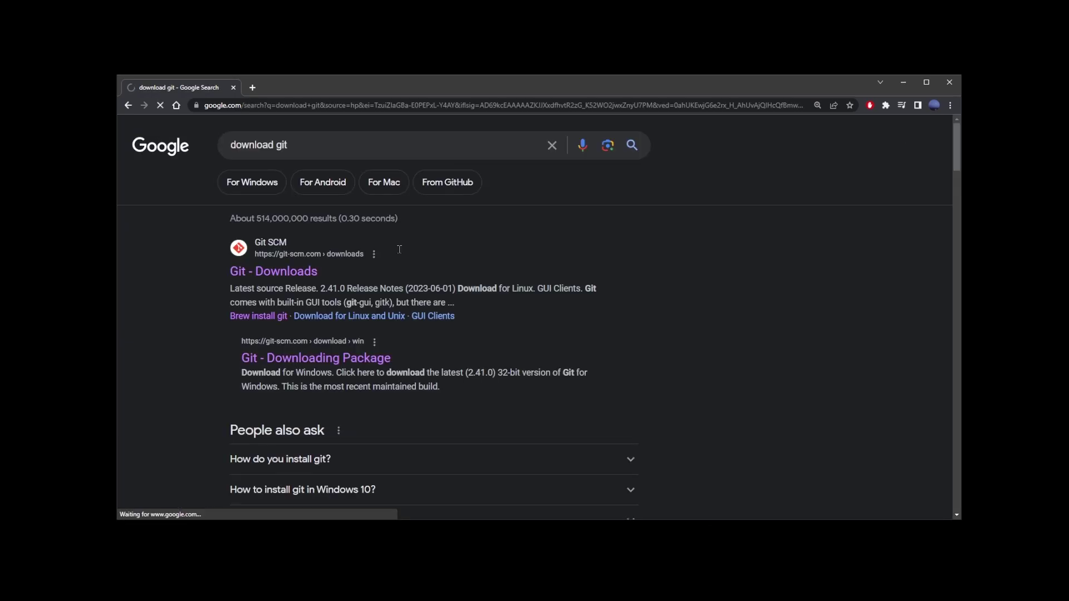
pyautogui.click(277, 275)
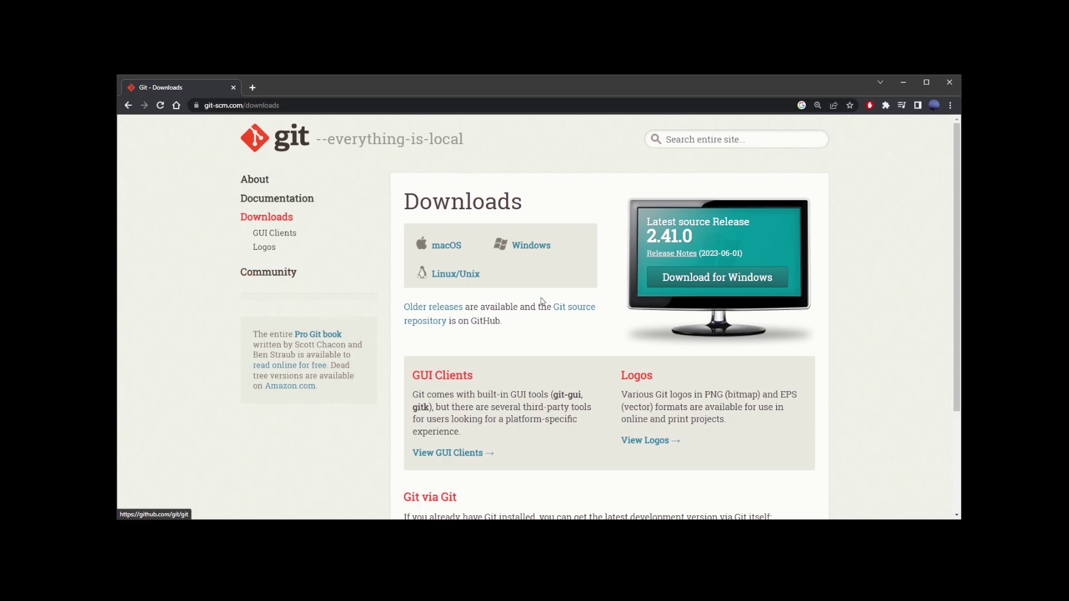
pyautogui.click(721, 283)
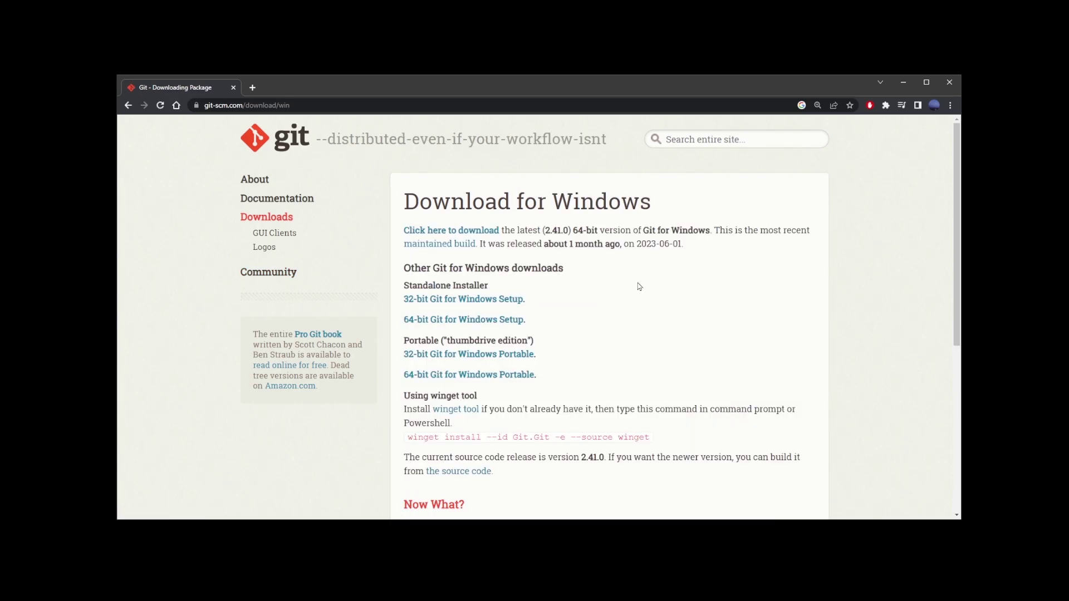
pyautogui.moveTo(399, 231); pyautogui.dragTo(496, 233)
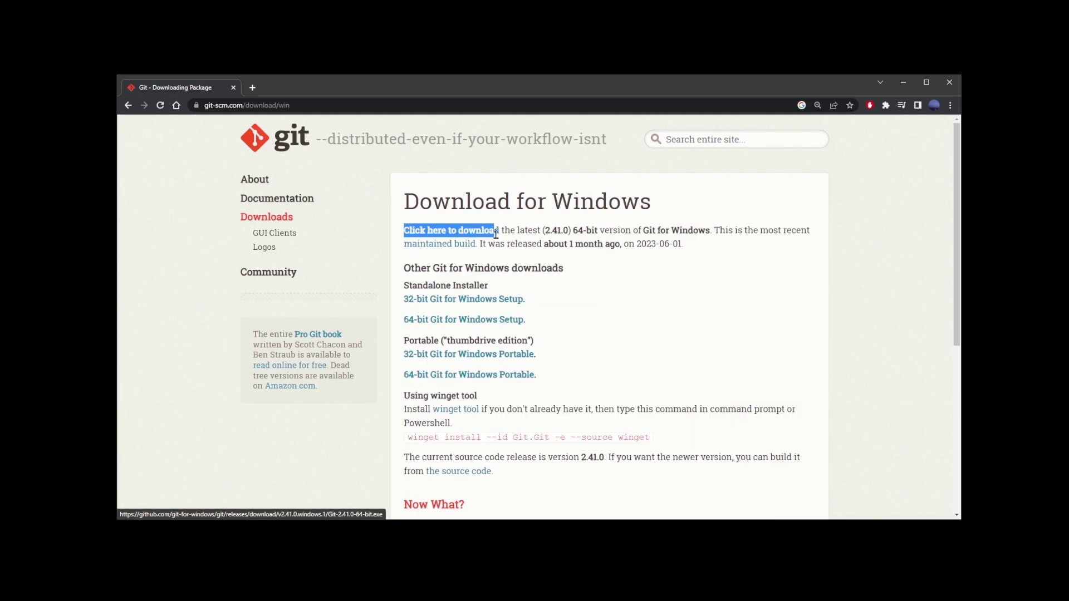
pyautogui.click(484, 233)
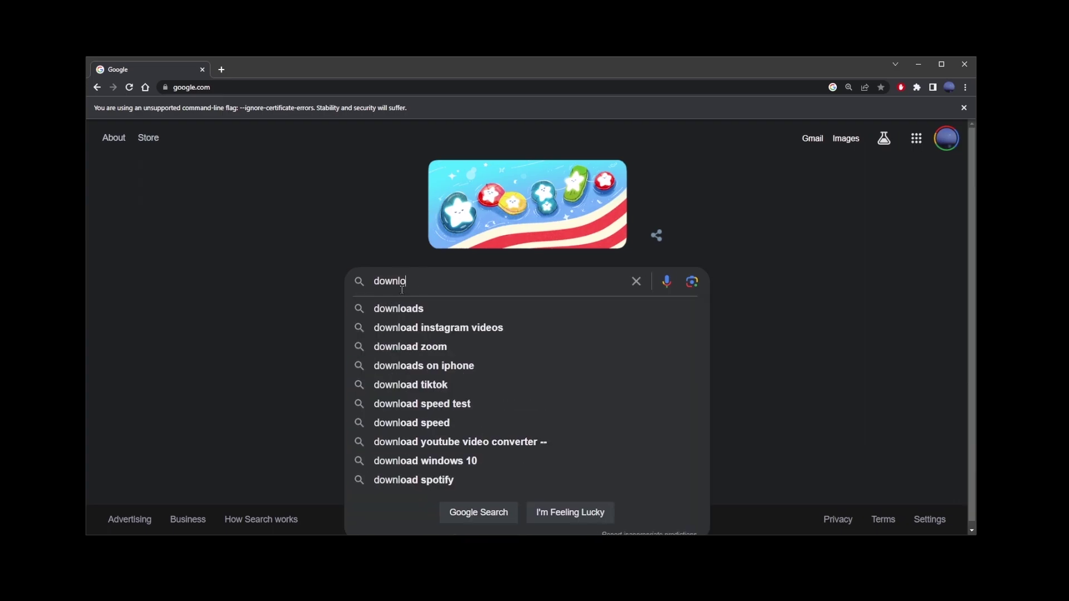
# Step: Search 'download python', download Python 3.11.4 from python.org, and launch python-3.11.4-amd64.exe
pyautogui.write('ad python')
pyautogui.press('Return')
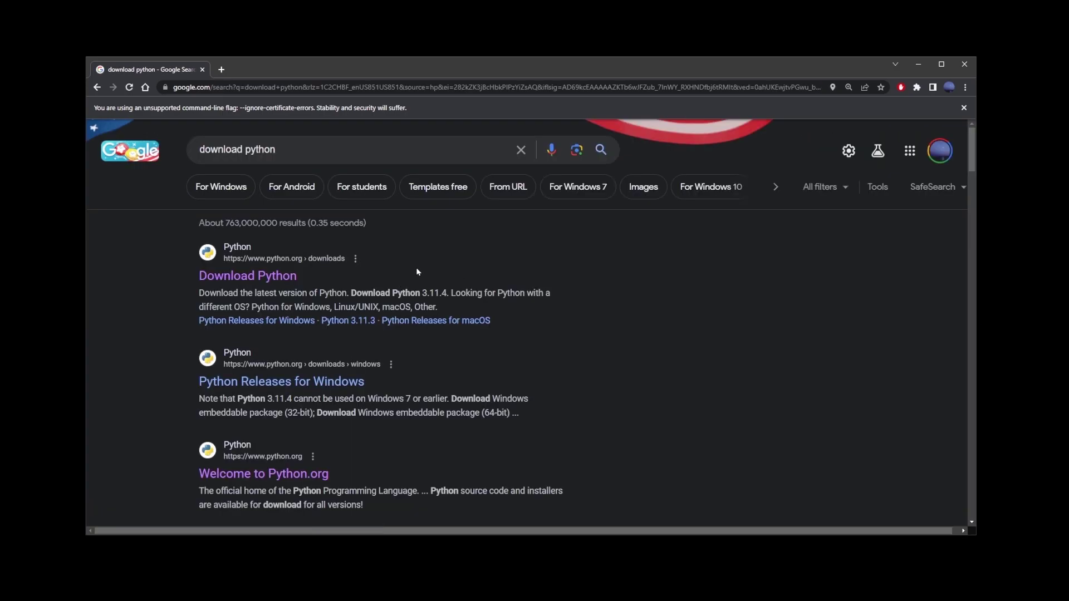
pyautogui.click(239, 277)
pyautogui.moveTo(306, 252); pyautogui.dragTo(501, 251)
pyautogui.click(502, 251)
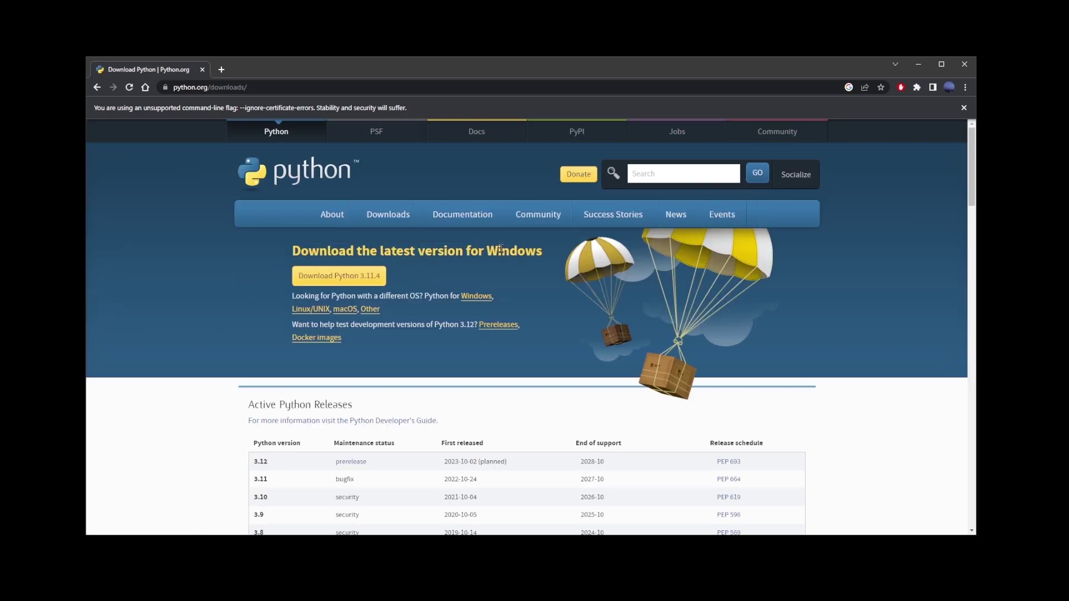
pyautogui.click(349, 281)
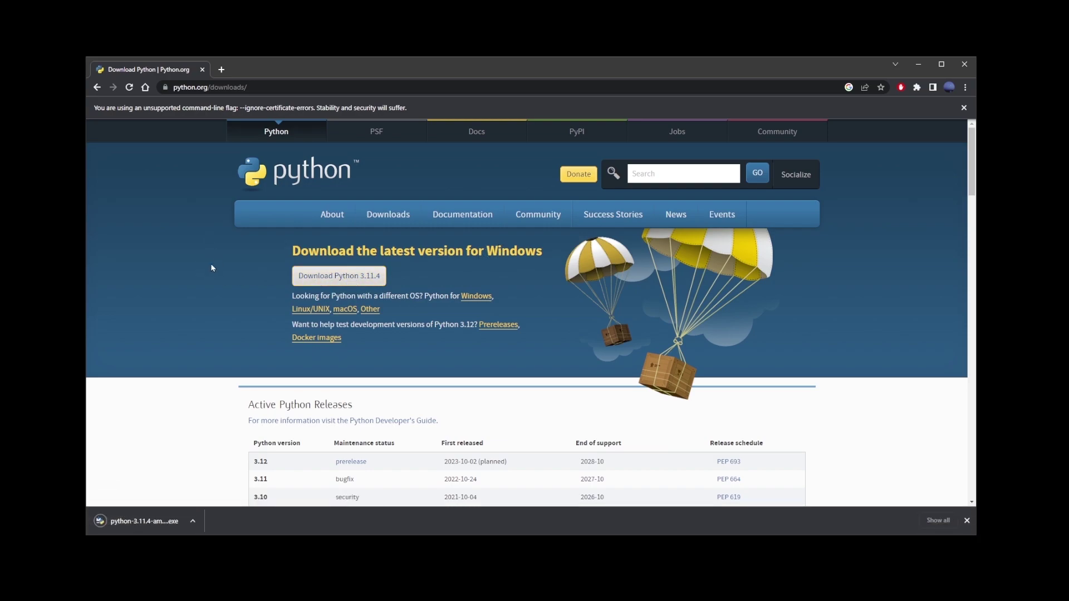
pyautogui.click(142, 522)
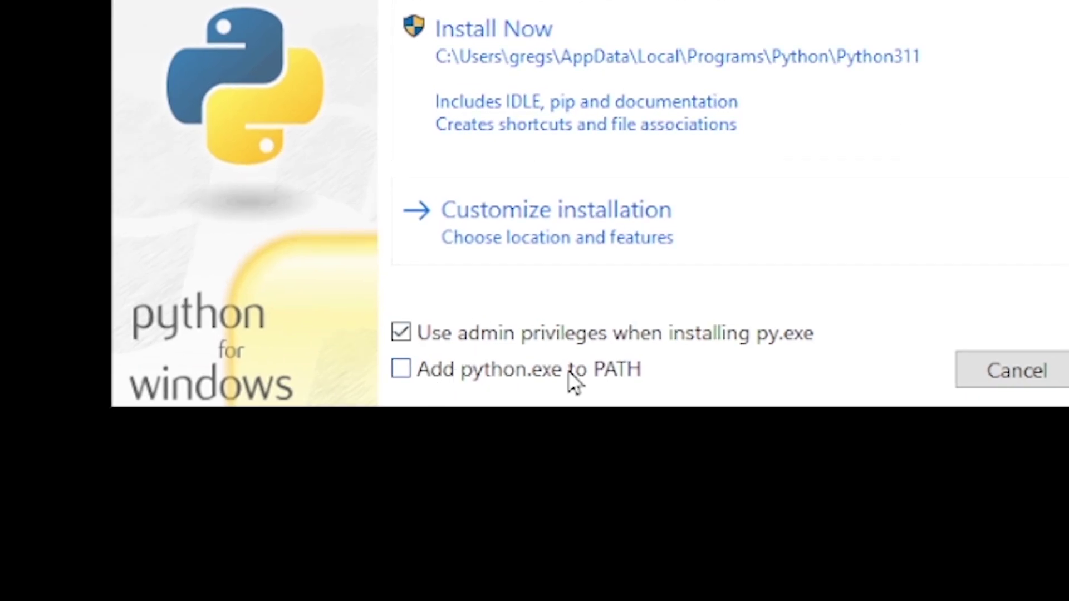
# Step: Tick 'Add python.exe to PATH' and install Python 3.11.4 with Install Now
pyautogui.click(459, 375)
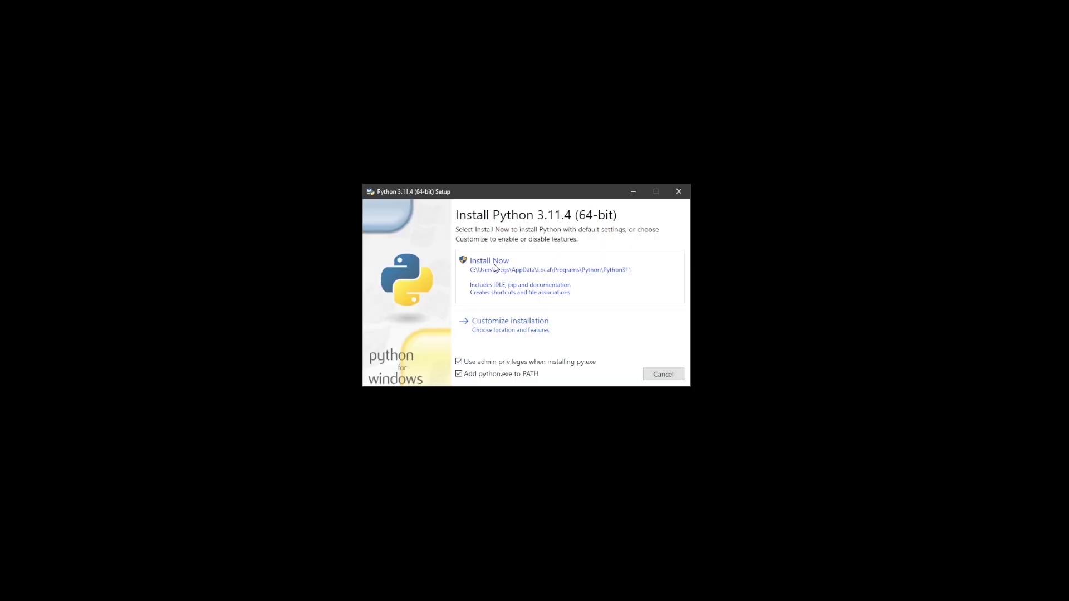
pyautogui.click(517, 58)
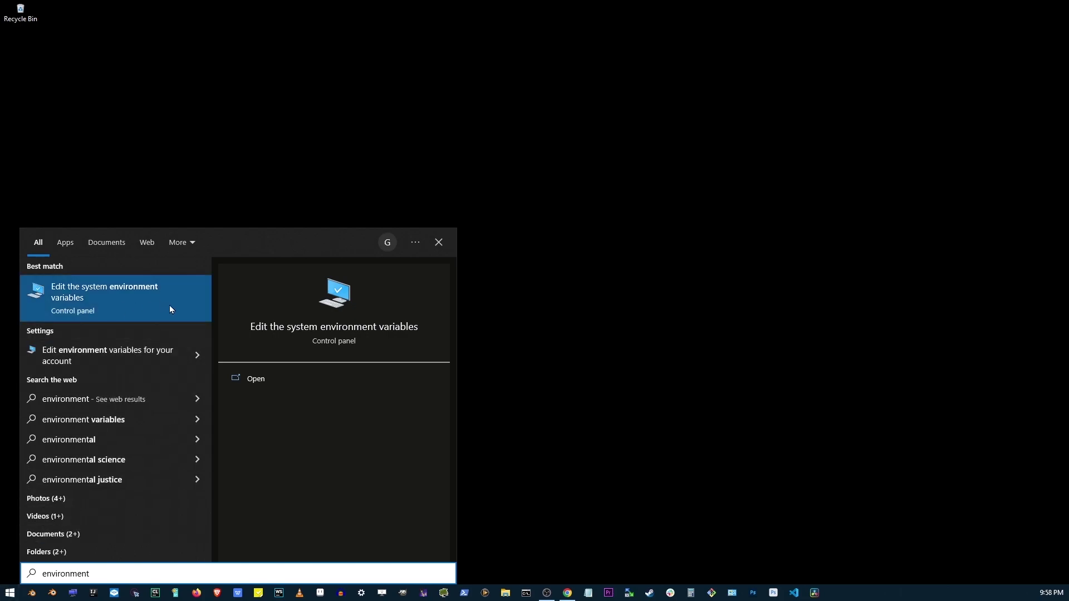
# Step: Open Environment Variables from 'Edit the system environment variables' and select the user Path variable
pyautogui.click(255, 379)
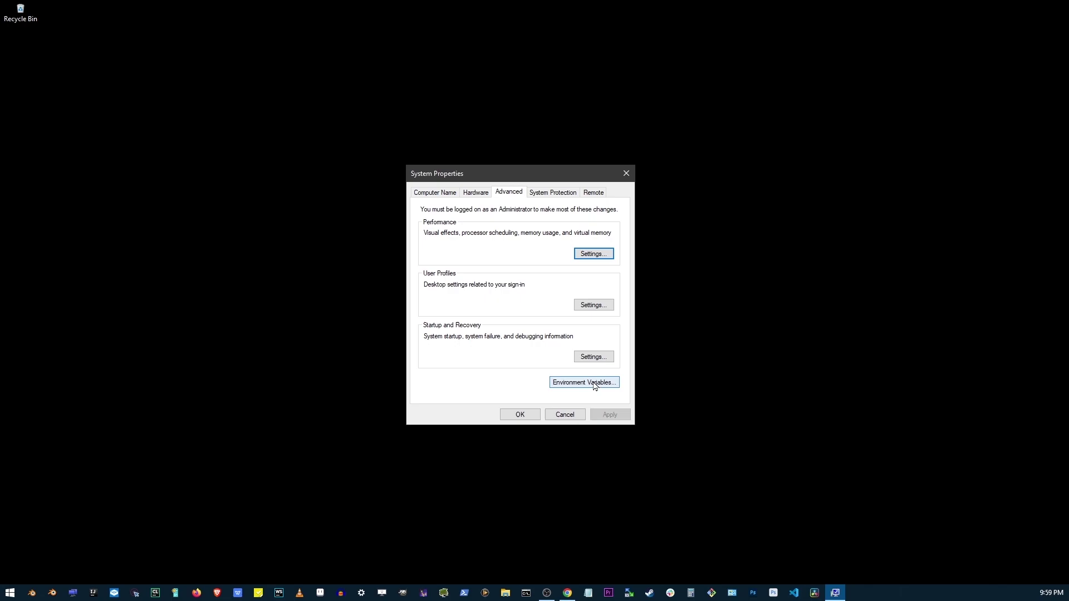
pyautogui.click(595, 384)
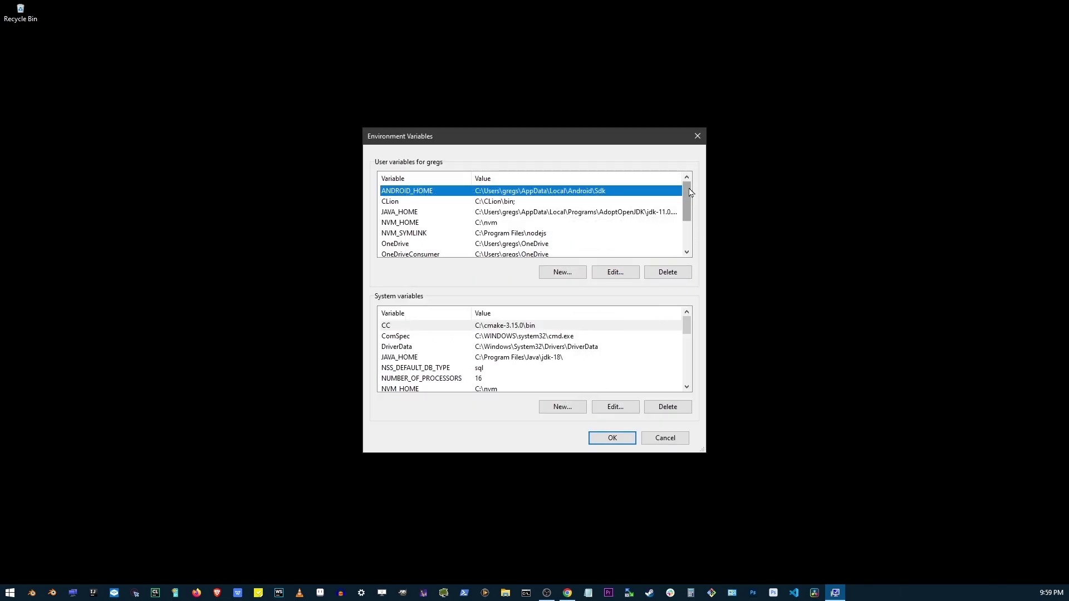
pyautogui.scroll(-2, 689, 192)
pyautogui.scroll(2, 690, 192)
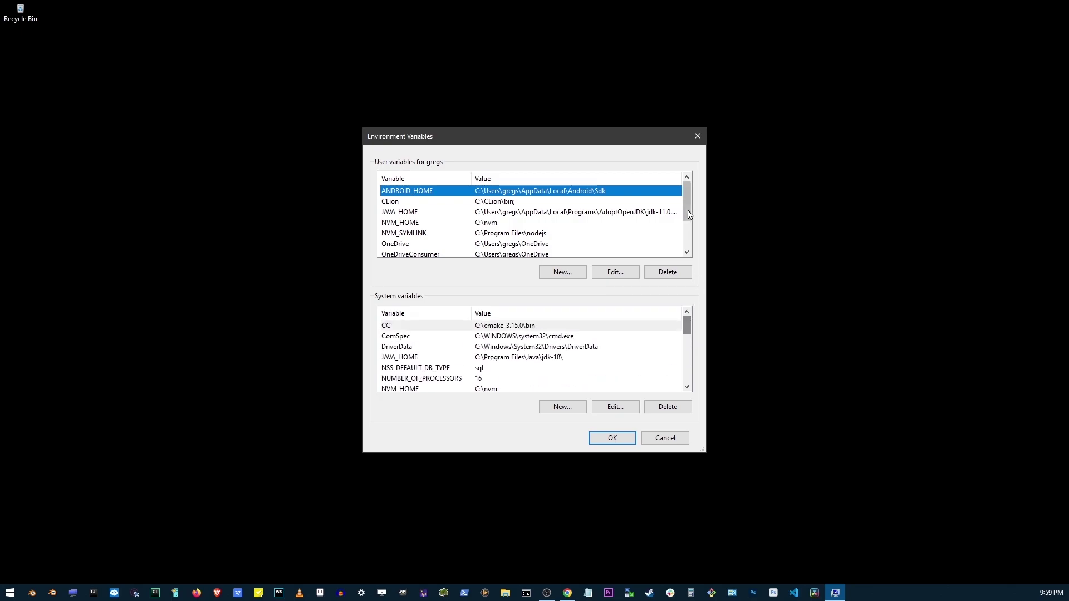
pyautogui.scroll(-2, 688, 202)
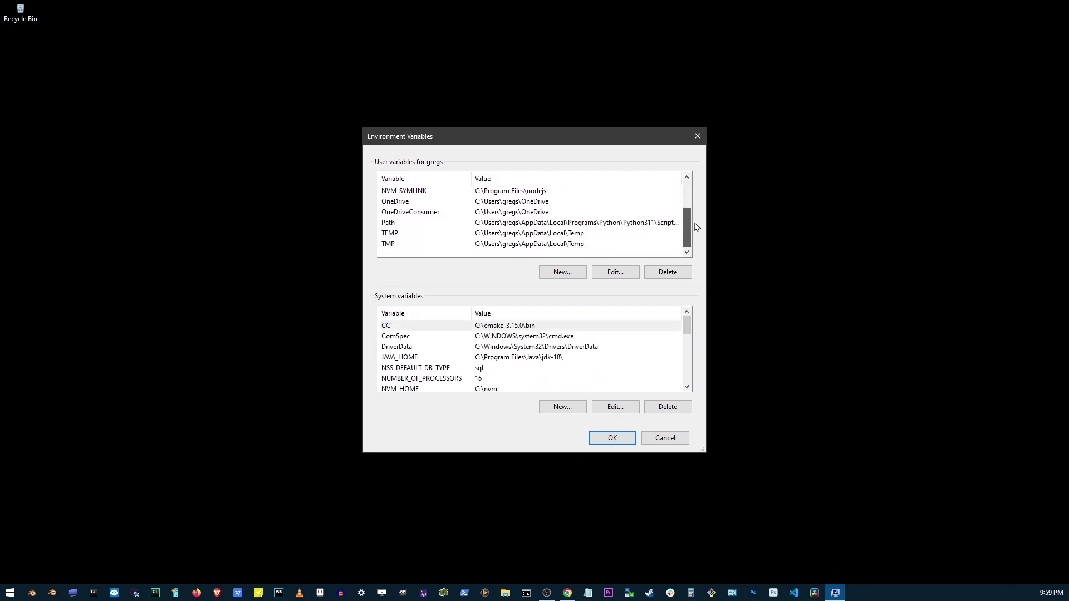
pyautogui.click(566, 224)
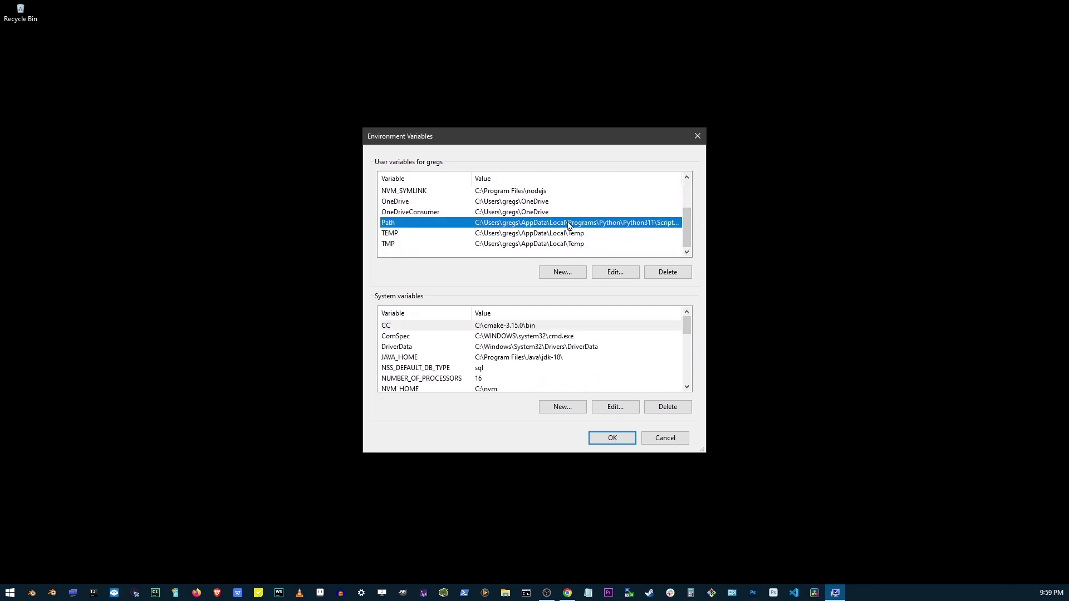
# Step: Add C:\Python3\ and C:\Python3\Scripts as new user Path entries and confirm with OK
pyautogui.click(615, 272)
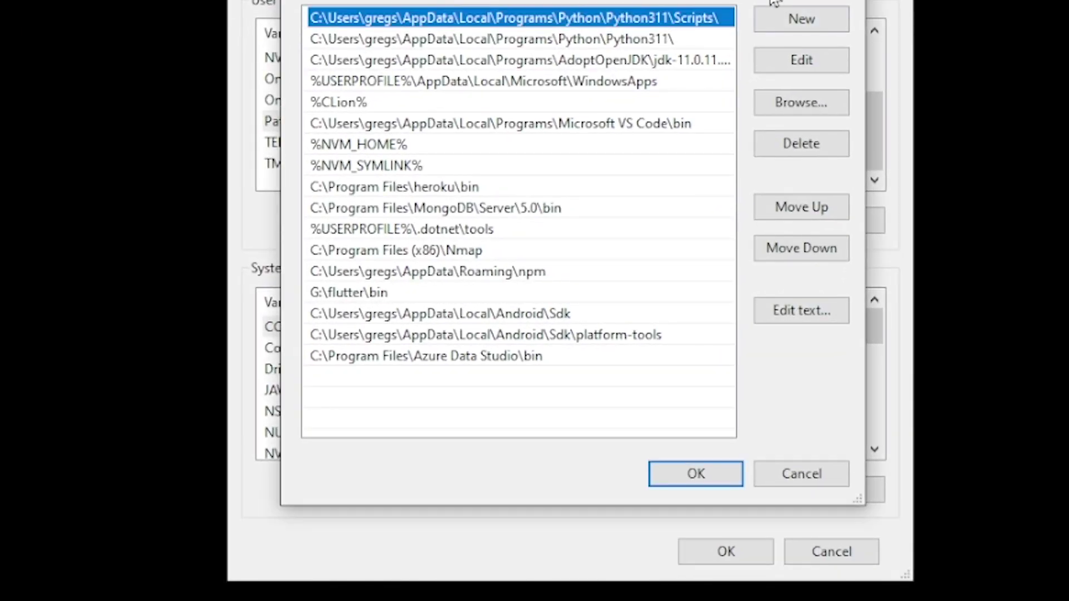
pyautogui.click(808, 23)
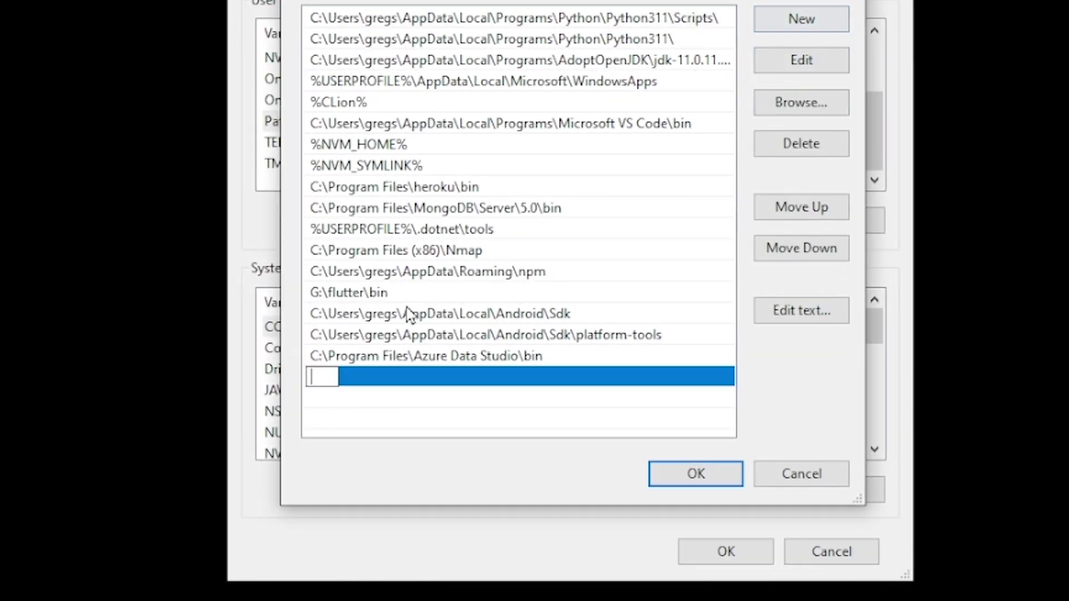
pyautogui.write('C:\\Pyth')
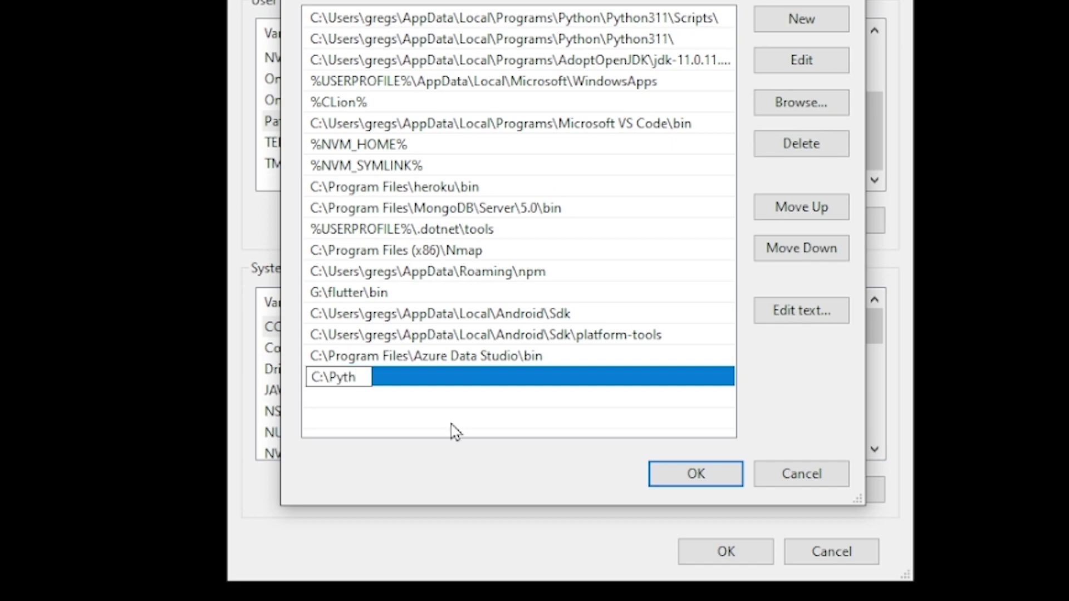
pyautogui.write('on3\\')
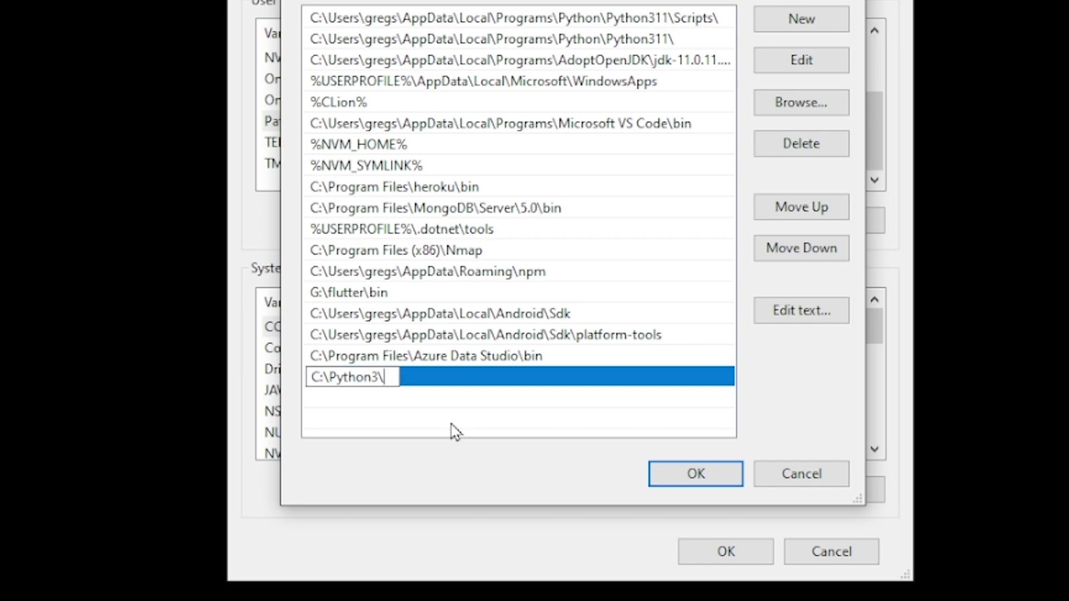
pyautogui.press('Return')
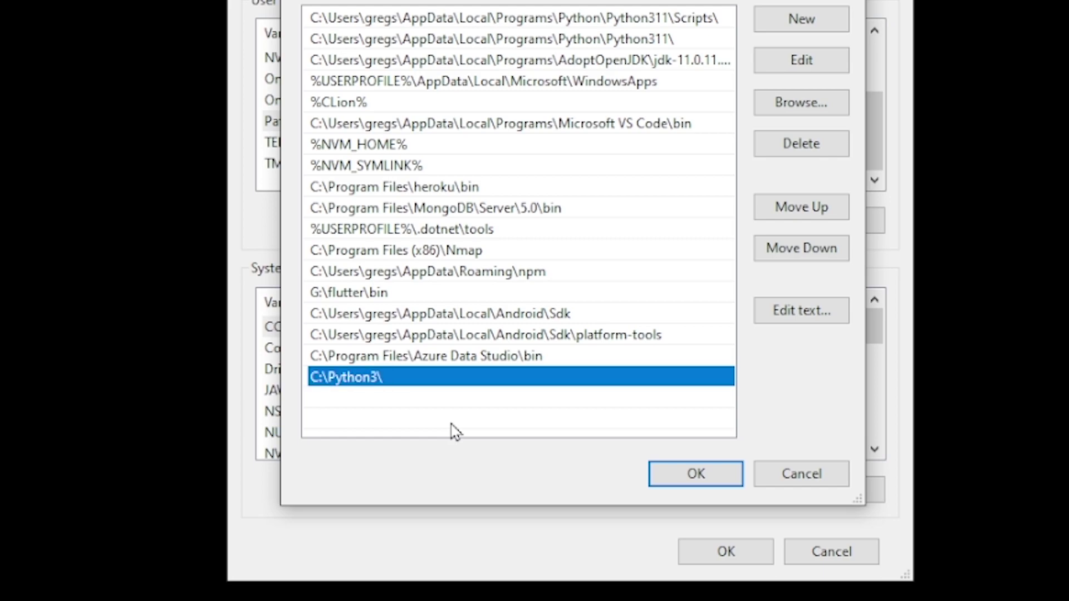
pyautogui.click(801, 28)
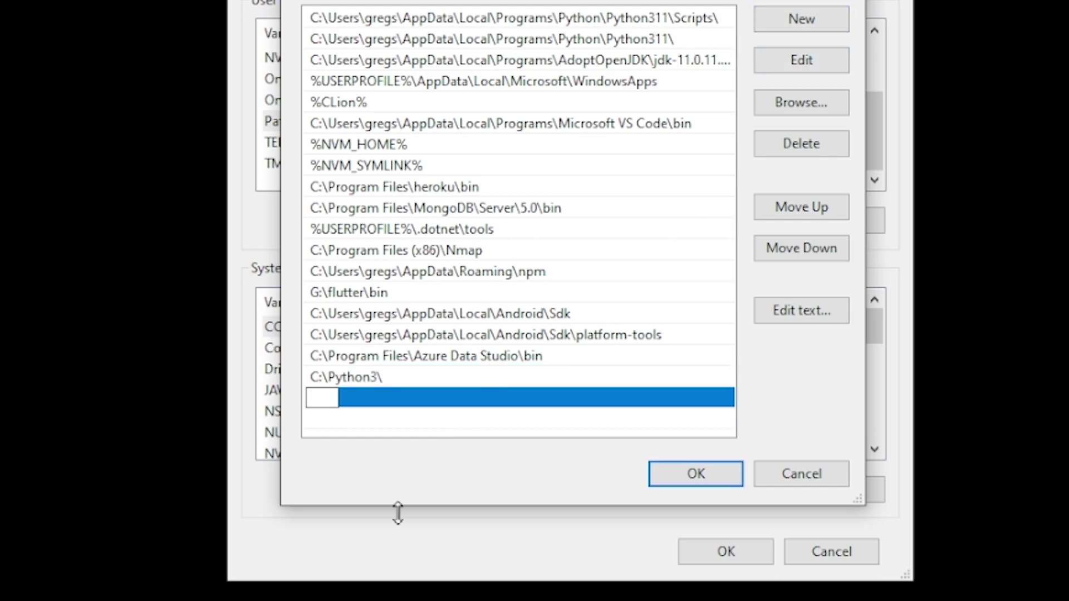
pyautogui.write('C:\\Python3\\S')
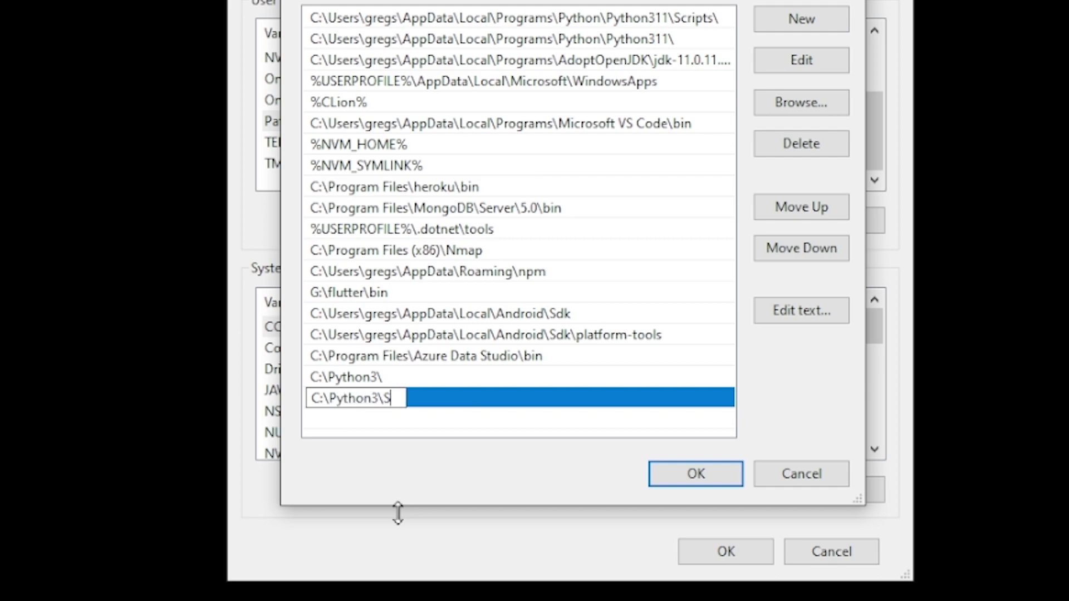
pyautogui.write('cripts')
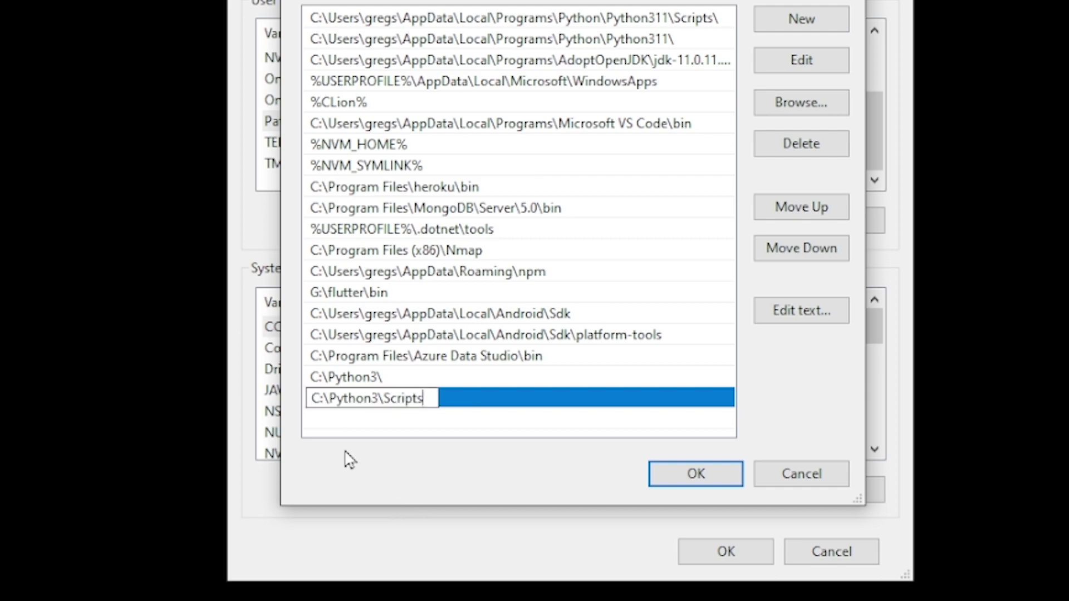
pyautogui.click(380, 398)
pyautogui.moveTo(312, 397); pyautogui.dragTo(379, 404)
pyautogui.click(353, 399)
pyautogui.click(695, 474)
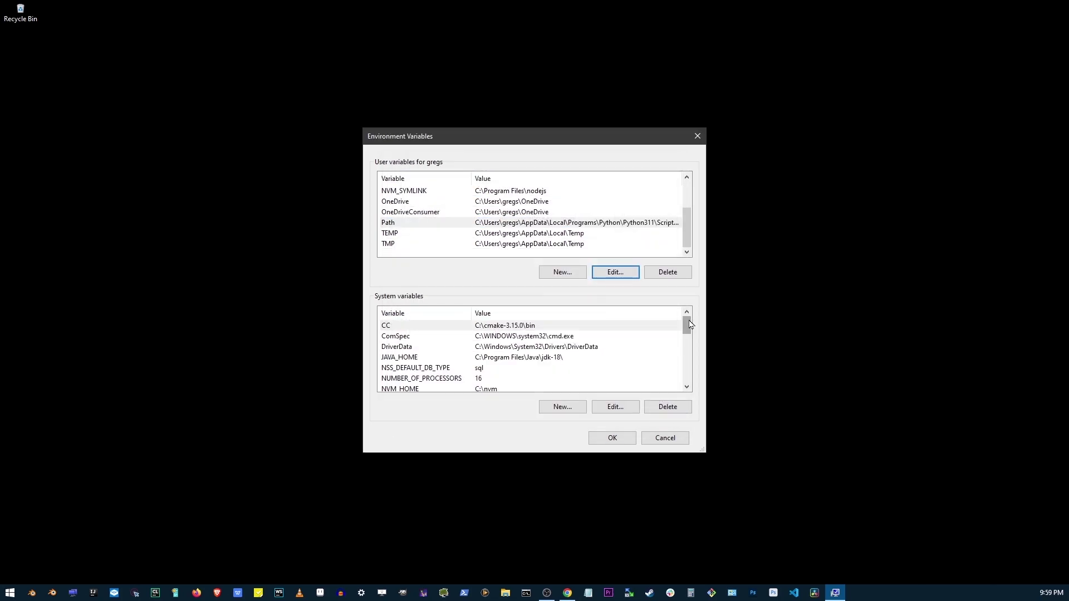
# Step: Run 'python --version' in Command Prompt and confirm it reports Python 3.11.4
pyautogui.moveTo(687, 325); pyautogui.dragTo(687, 352)
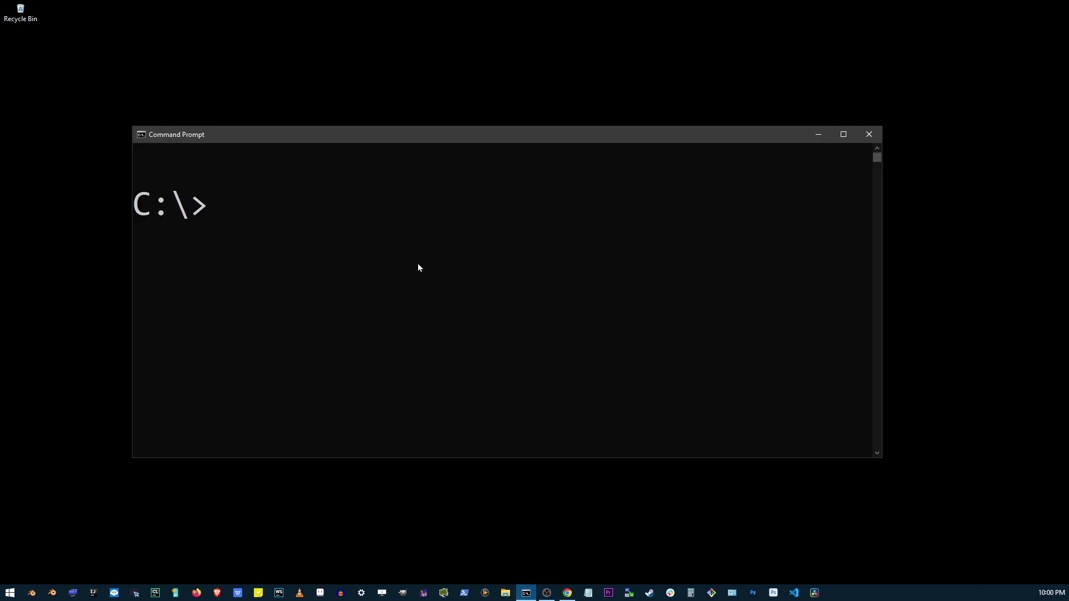
pyautogui.write('pytho')
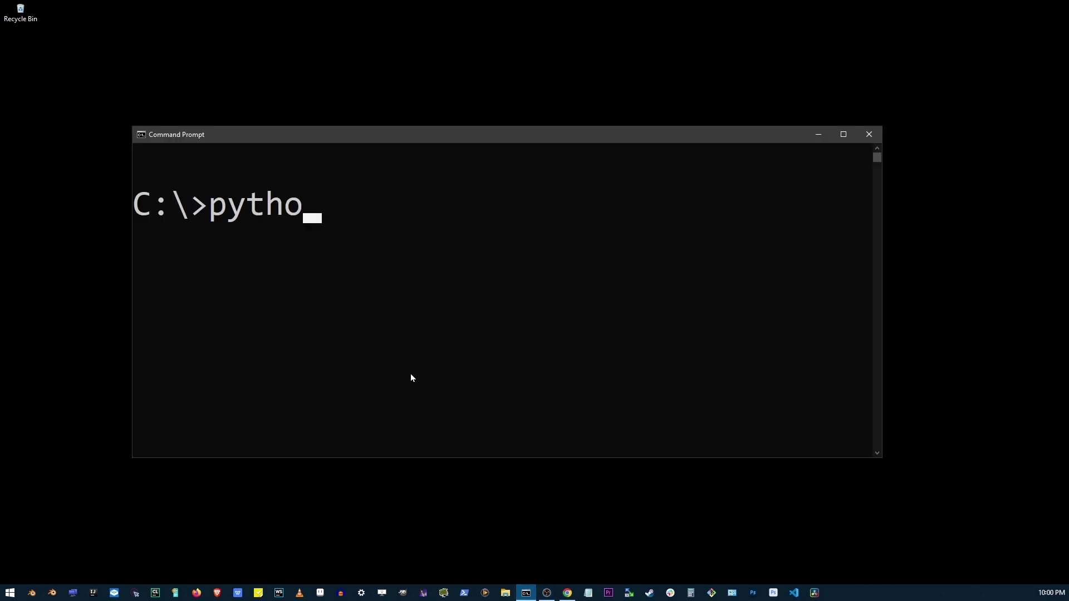
pyautogui.write('n --version')
pyautogui.press('Return')
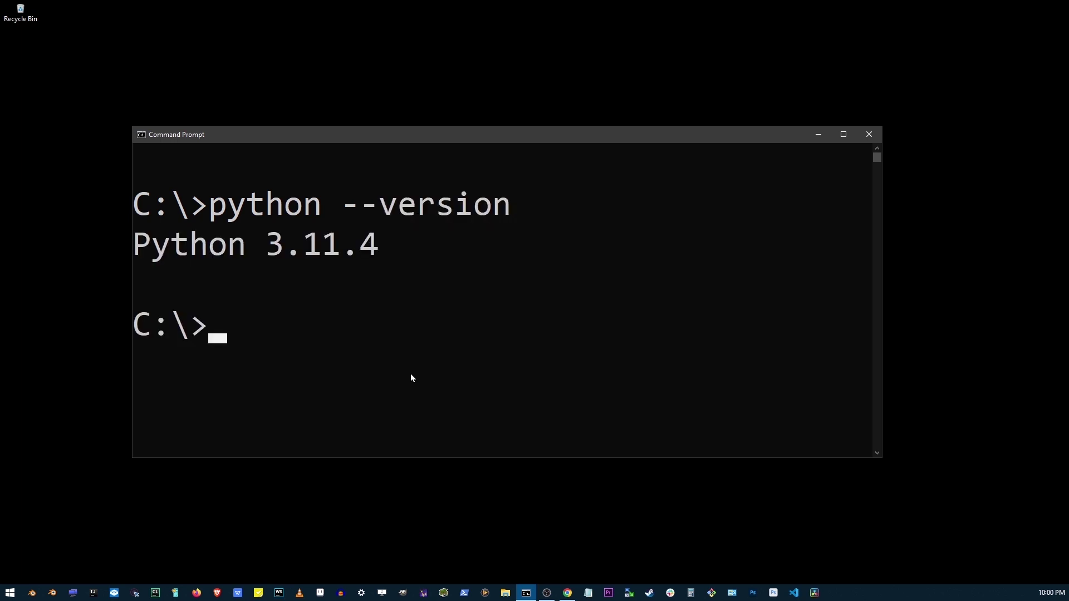
pyautogui.moveTo(134, 245); pyautogui.dragTo(379, 248)
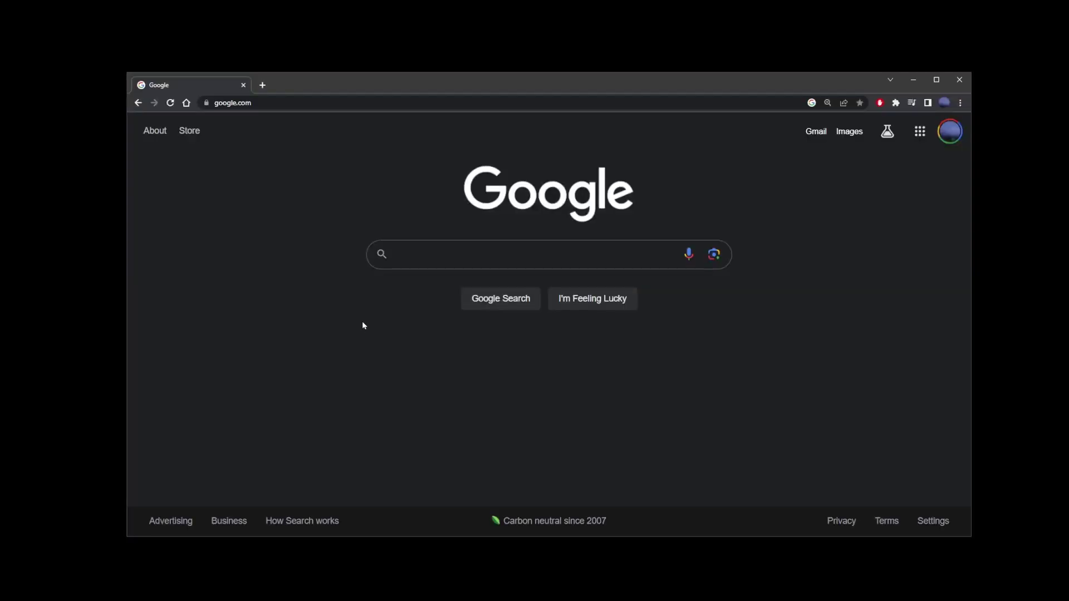
# Step: Search 'download docker', download Docker Desktop for Windows, and launch its installer
pyautogui.click(431, 254)
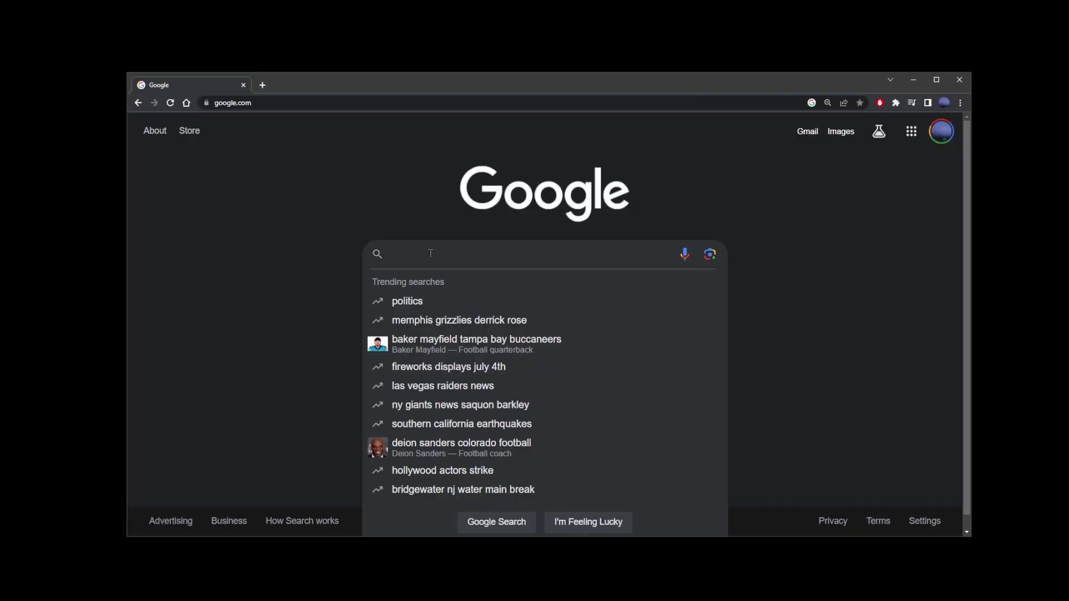
pyautogui.write('download docker')
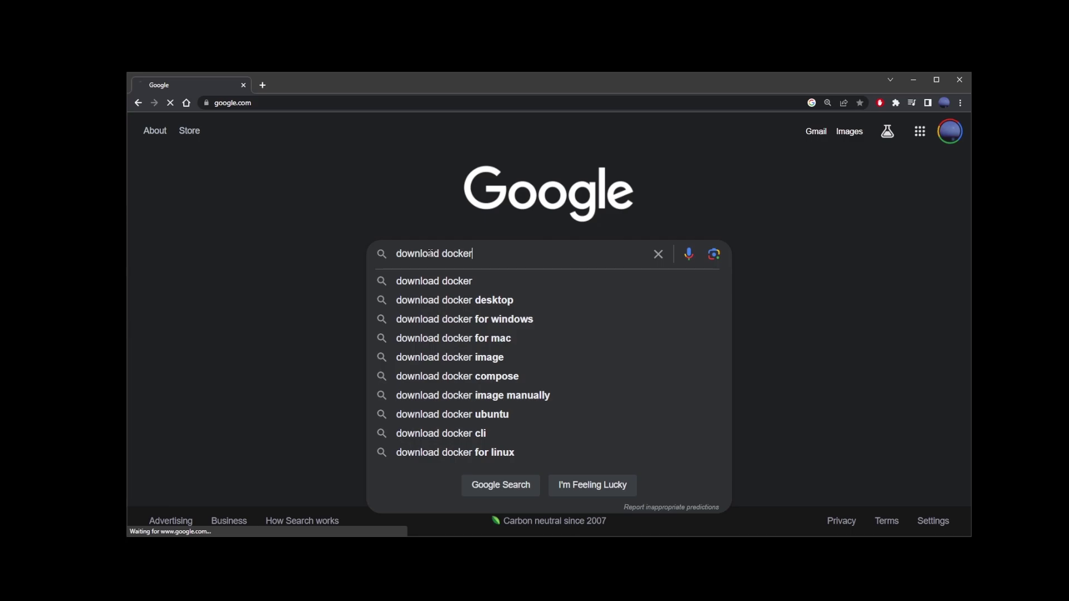
pyautogui.press('Return')
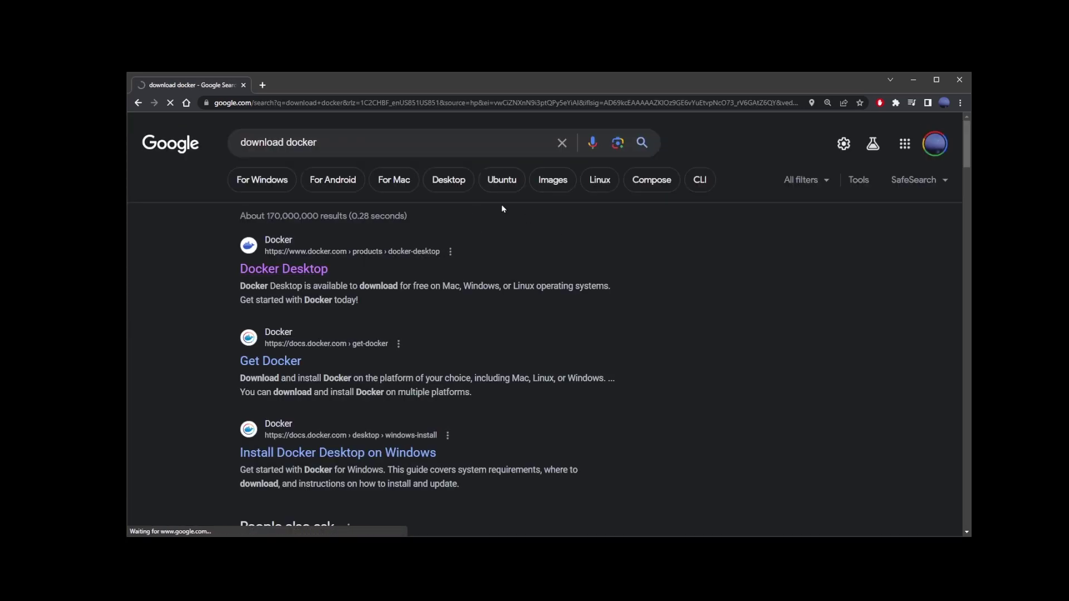
pyautogui.click(281, 277)
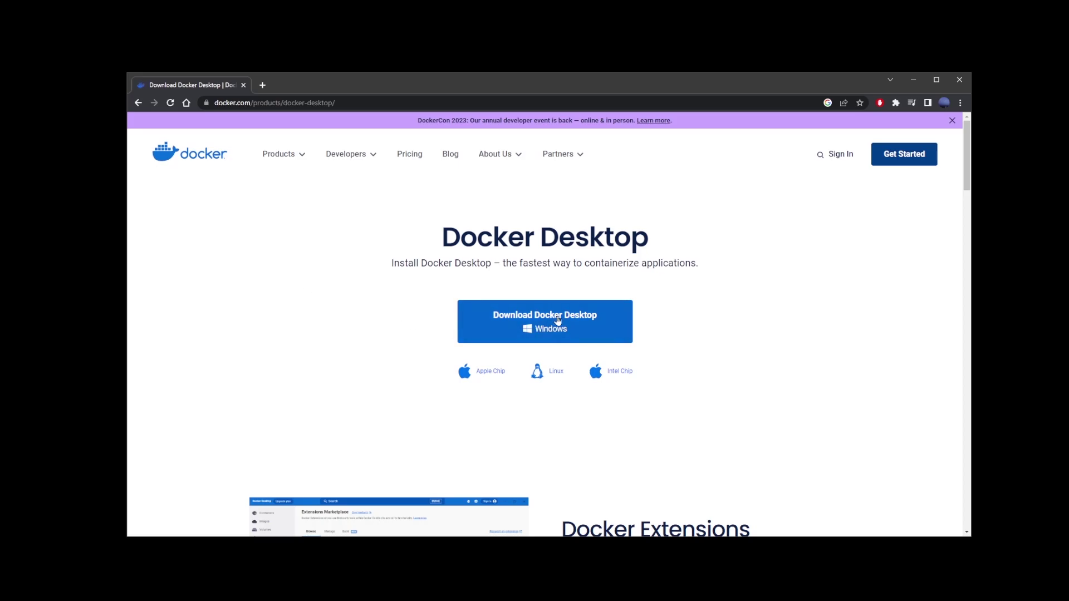
pyautogui.click(558, 320)
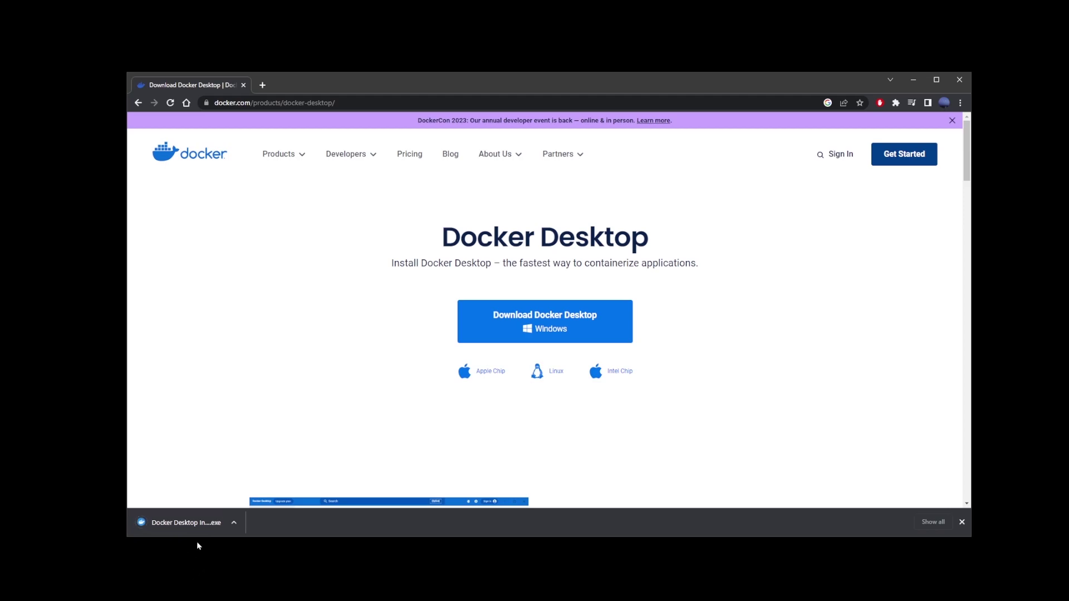
pyautogui.click(183, 522)
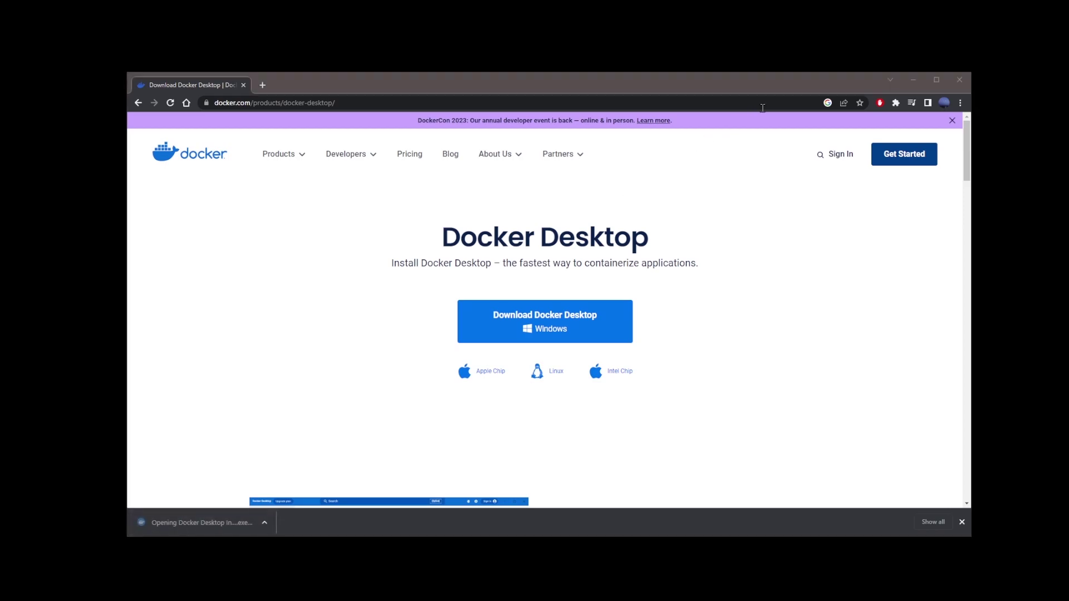
pyautogui.click(911, 78)
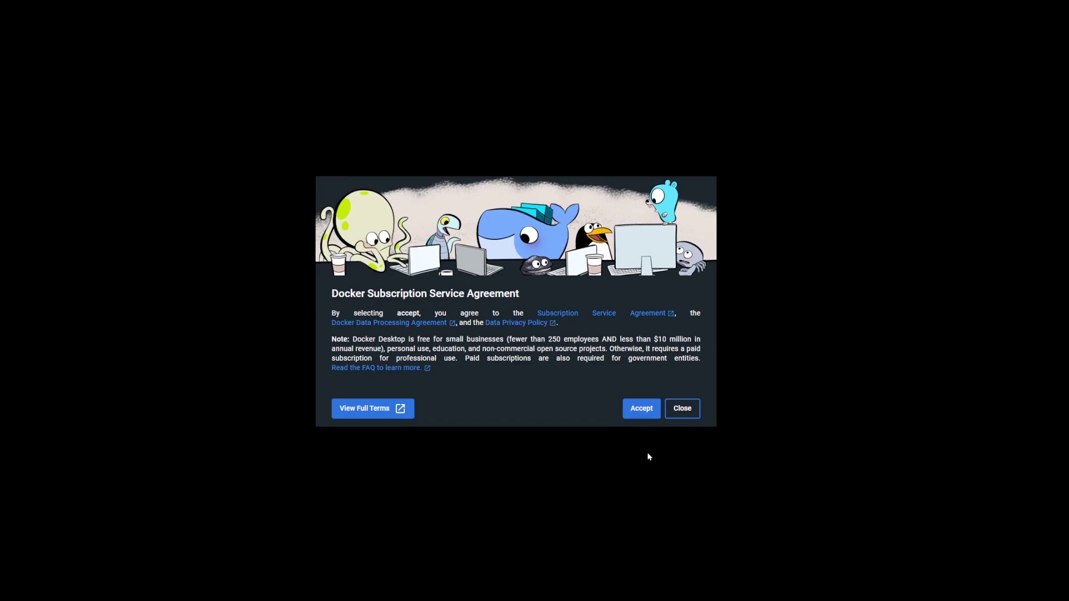
# Step: Click Accept on the Docker Subscription Service Agreement dialog
pyautogui.click(643, 409)
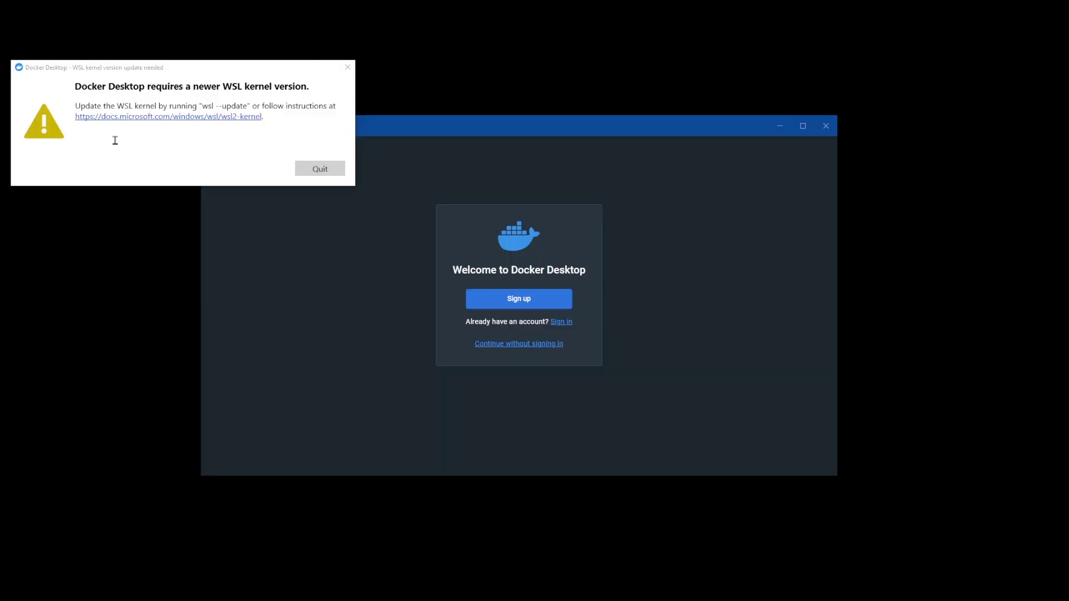
pyautogui.moveTo(82, 87); pyautogui.dragTo(309, 91)
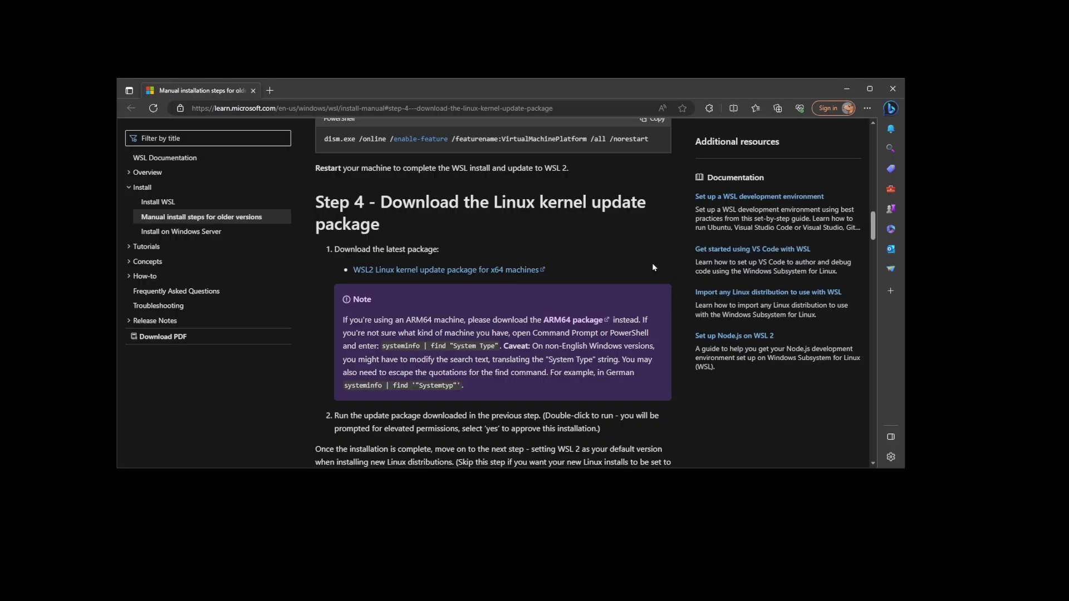
# Step: Download wsl_update_x64.msi from the WSL manual install page and run its setup through Finish
pyautogui.scroll(10, 488, 241)
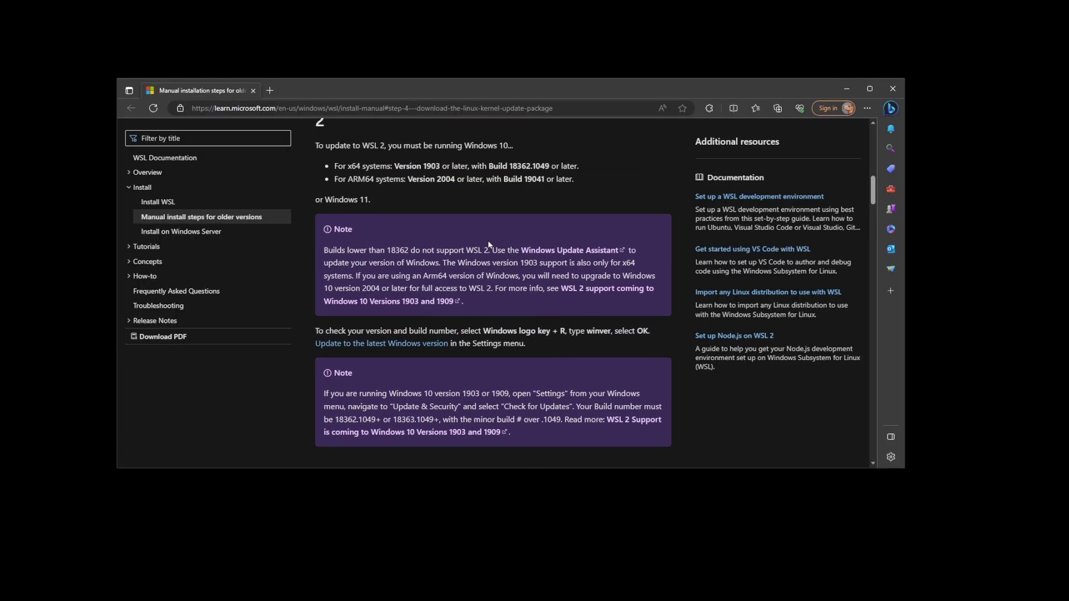
pyautogui.scroll(-10, 488, 241)
pyautogui.scroll(-2, 502, 232)
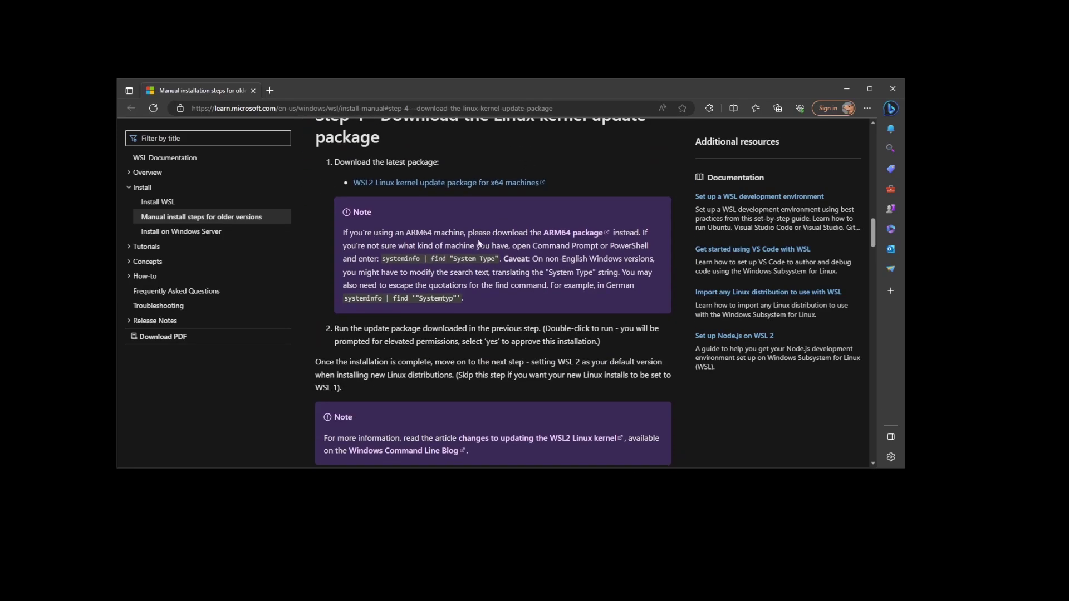
pyautogui.click(465, 187)
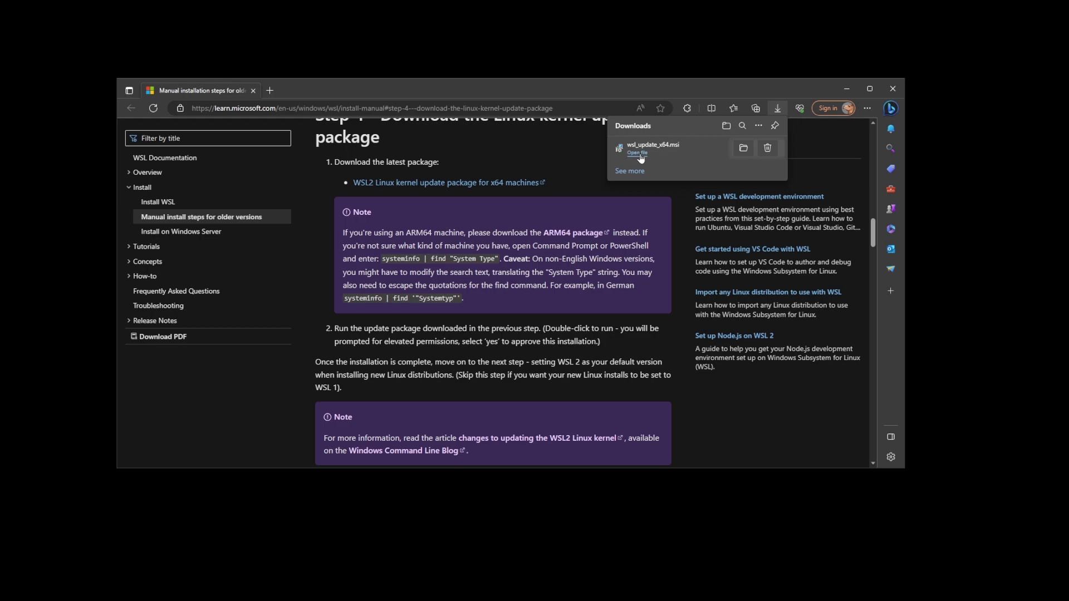
pyautogui.click(639, 155)
pyautogui.click(236, 211)
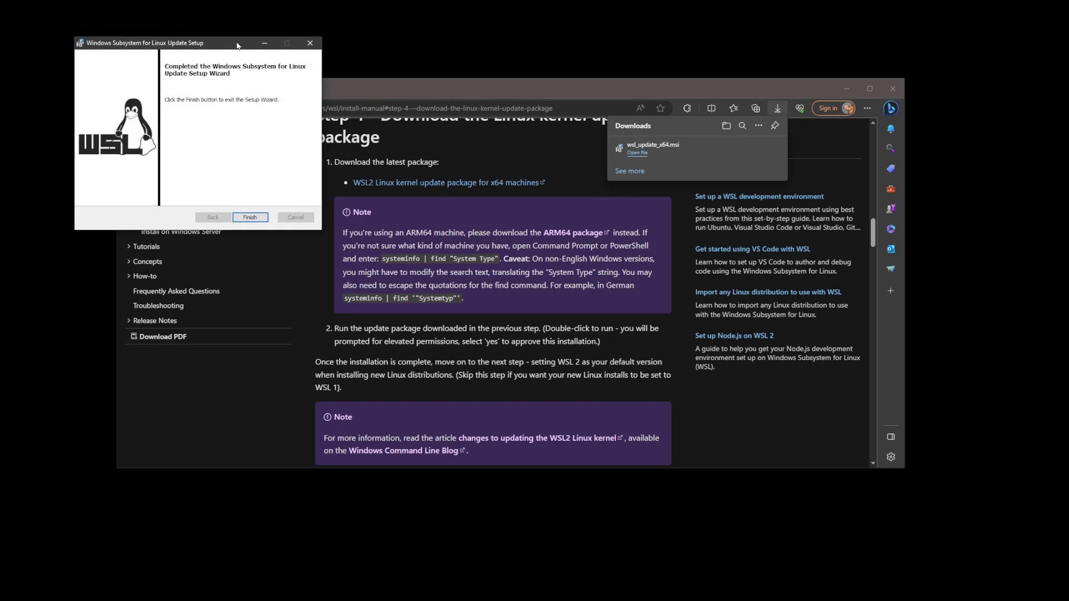
pyautogui.moveTo(237, 46)
pyautogui.mouseDown()
pyautogui.moveTo(230, 39)
pyautogui.moveTo(236, 46)
pyautogui.mouseUp()
pyautogui.click(250, 218)
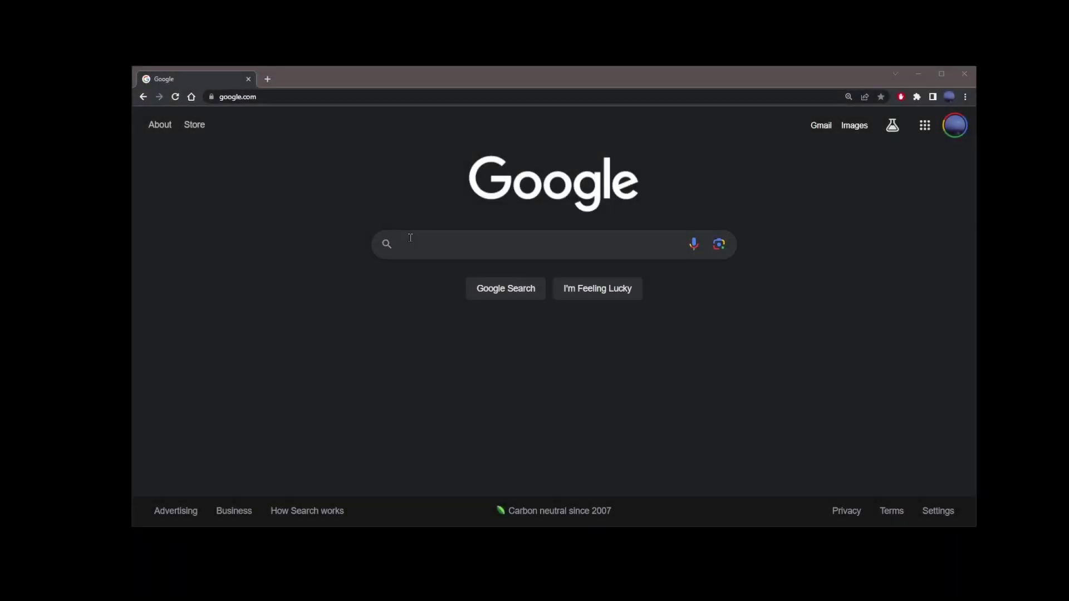
# Step: Search 'superagi github', open the TransformerOptimus/SuperAGI repository, and copy its HTTPS clone URL
pyautogui.click(411, 238)
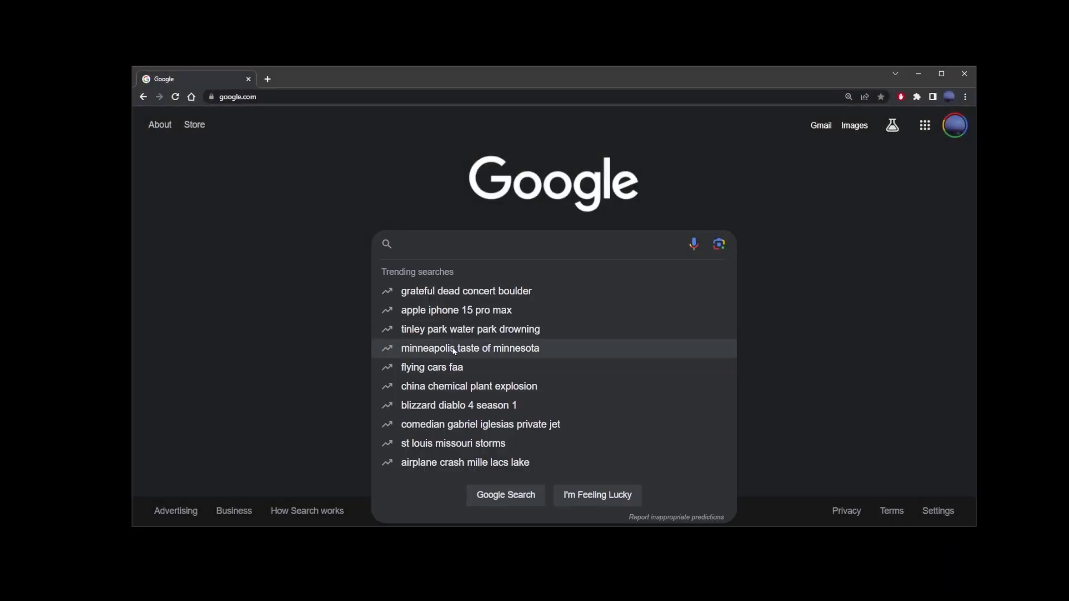
pyautogui.write('superagi')
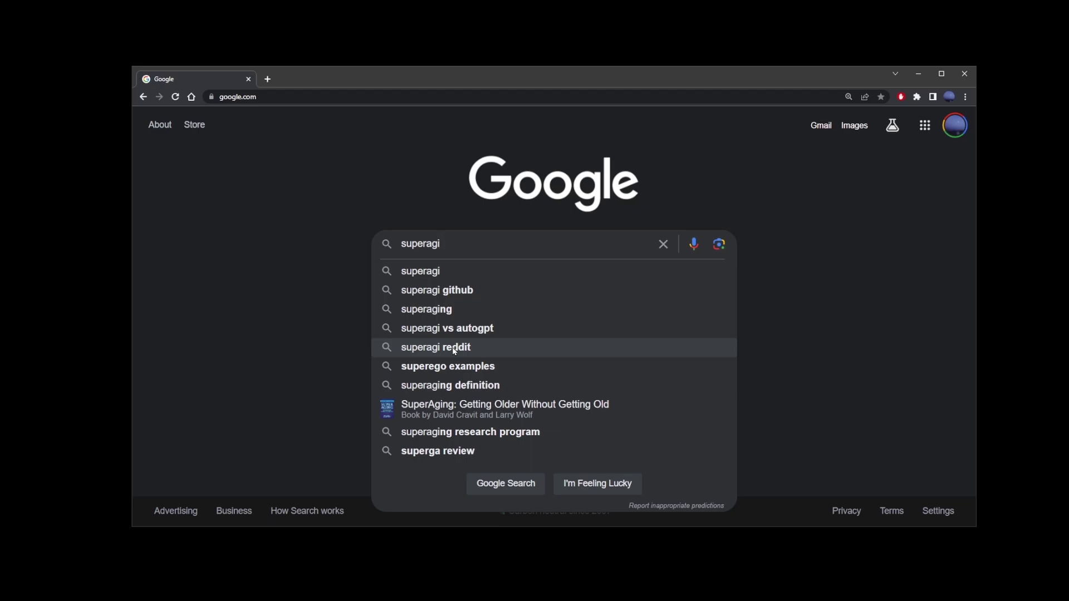
pyautogui.write(' github')
pyautogui.press('Return')
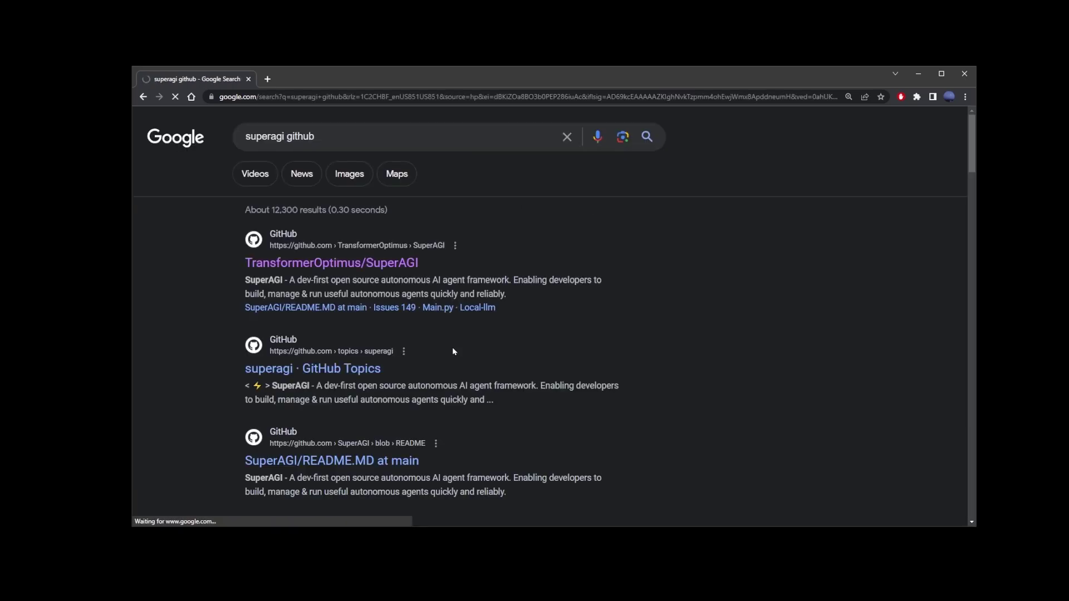
pyautogui.moveTo(446, 263); pyautogui.dragTo(243, 254)
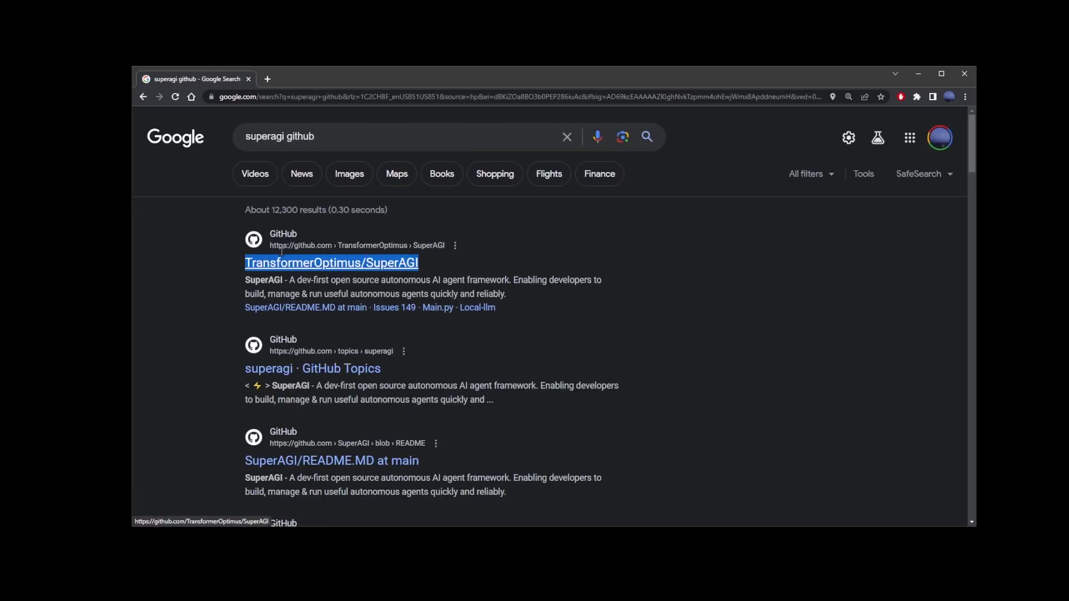
pyautogui.click(389, 263)
pyautogui.scroll(-2, 389, 266)
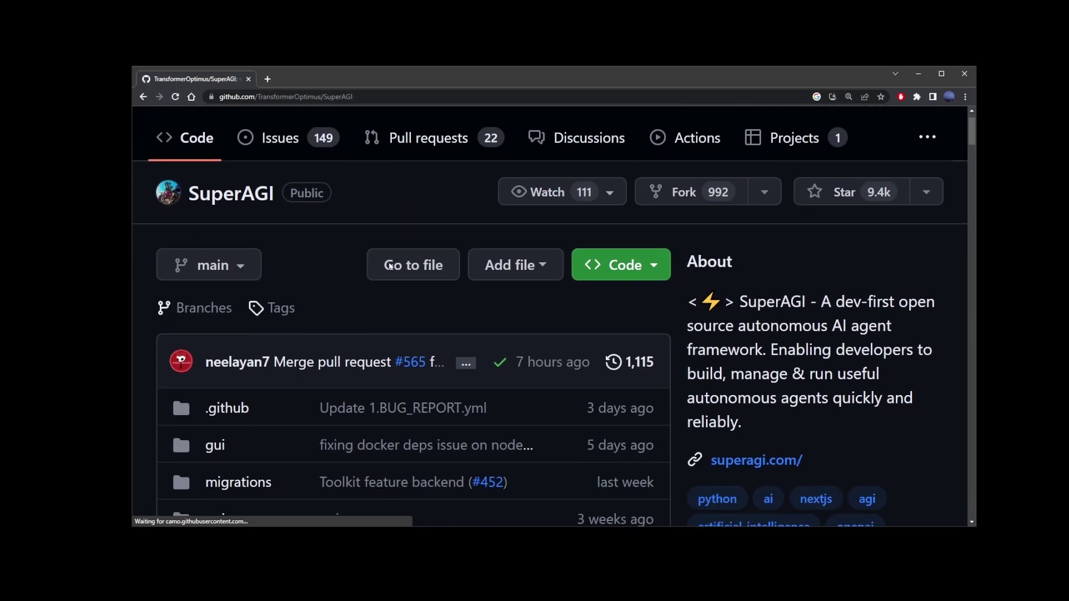
pyautogui.scroll(2, 390, 267)
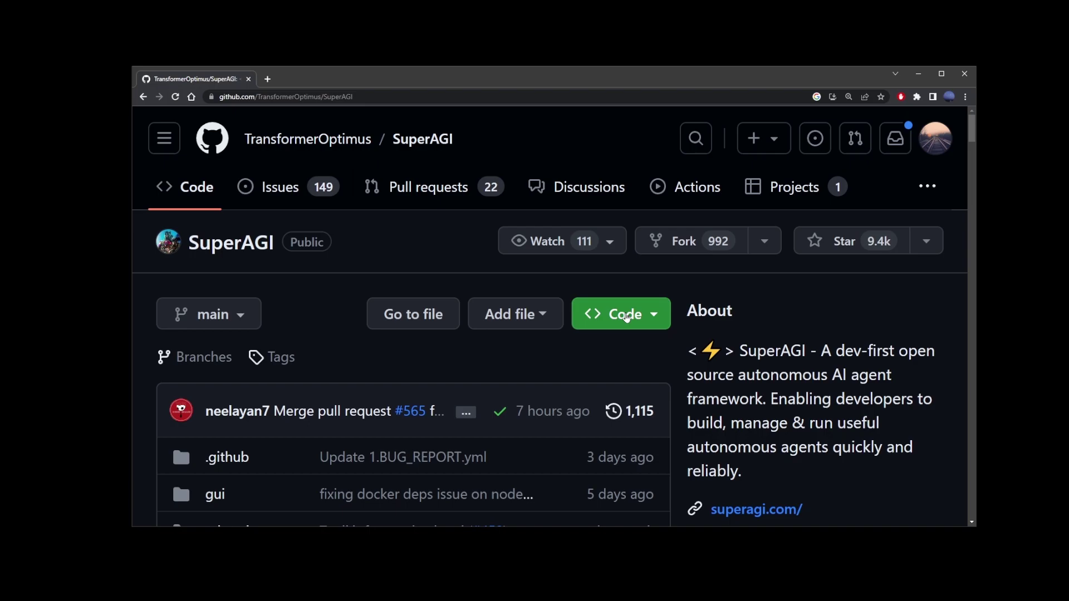
pyautogui.click(627, 315)
pyautogui.scroll(-3, 612, 334)
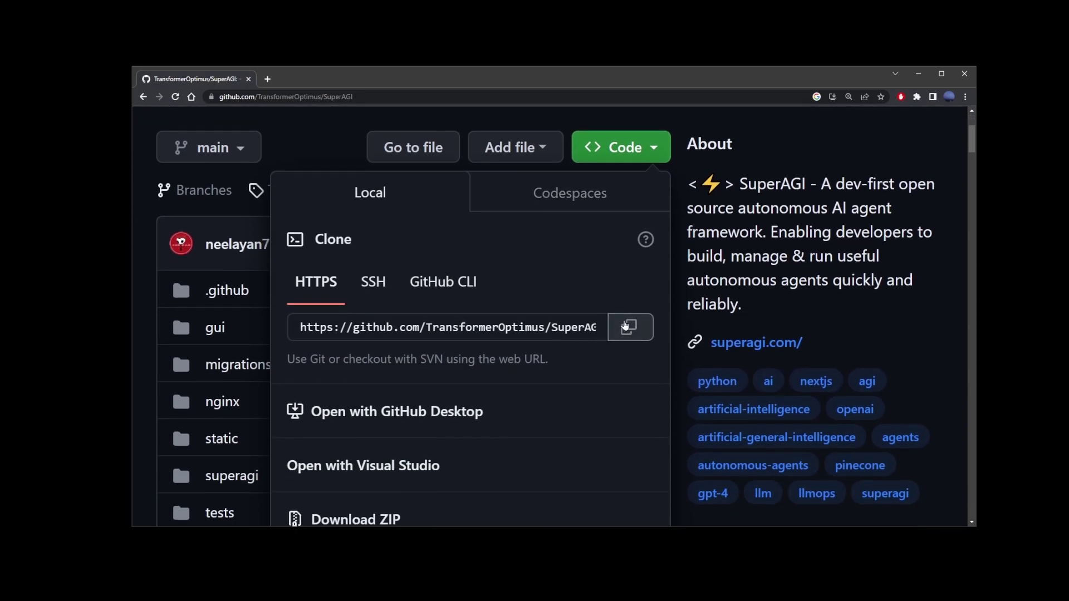
pyautogui.click(630, 327)
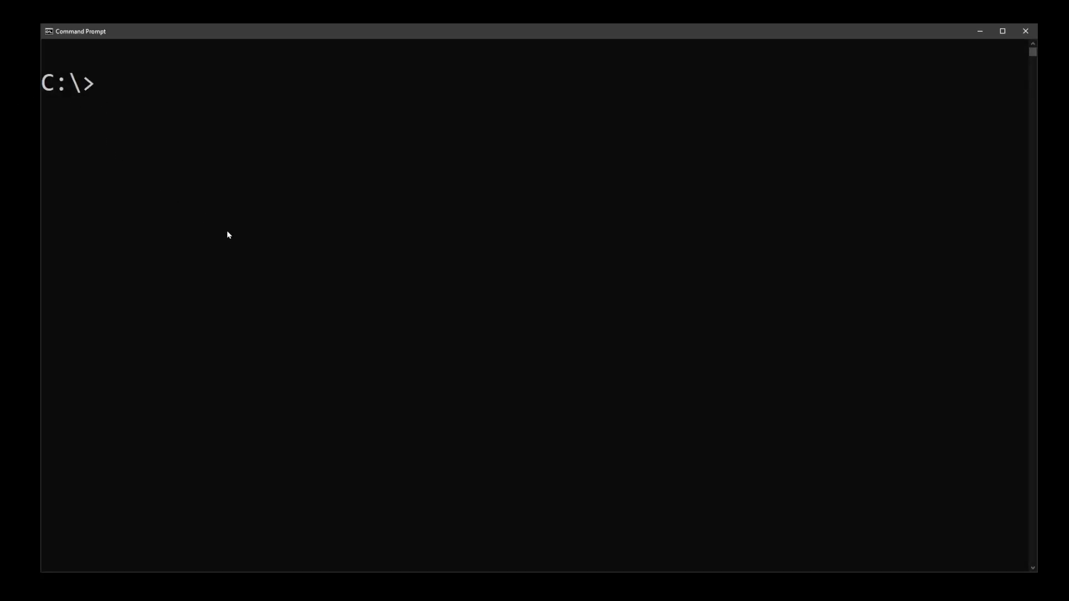
# Step: Clone the SuperAGI repository with git clone and the pasted repository URL
pyautogui.write('git clone')
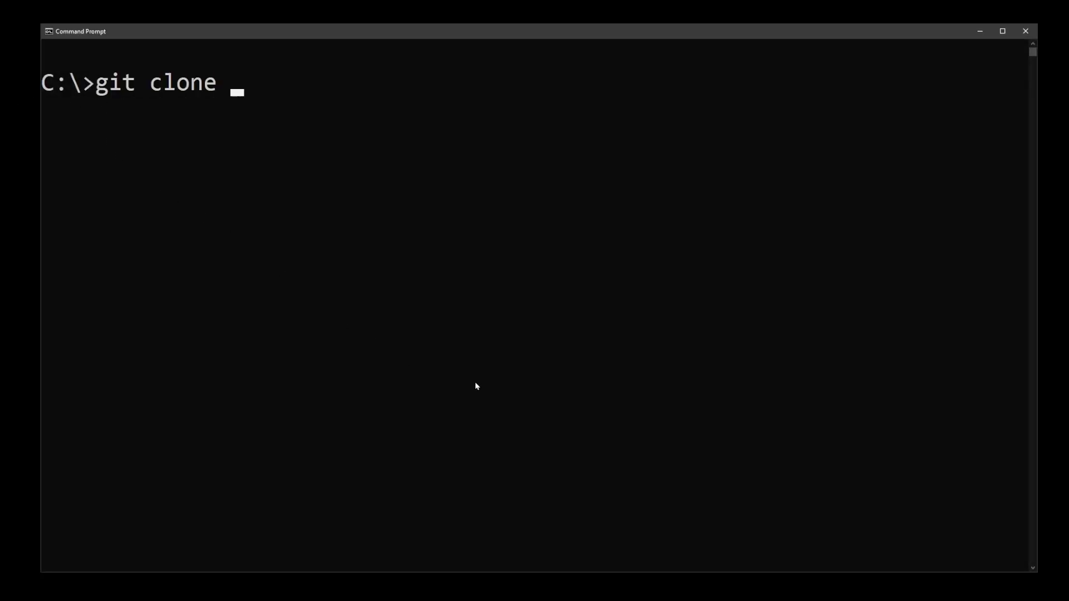
pyautogui.hotkey('ctrl', 'v')
pyautogui.click(241, 91)
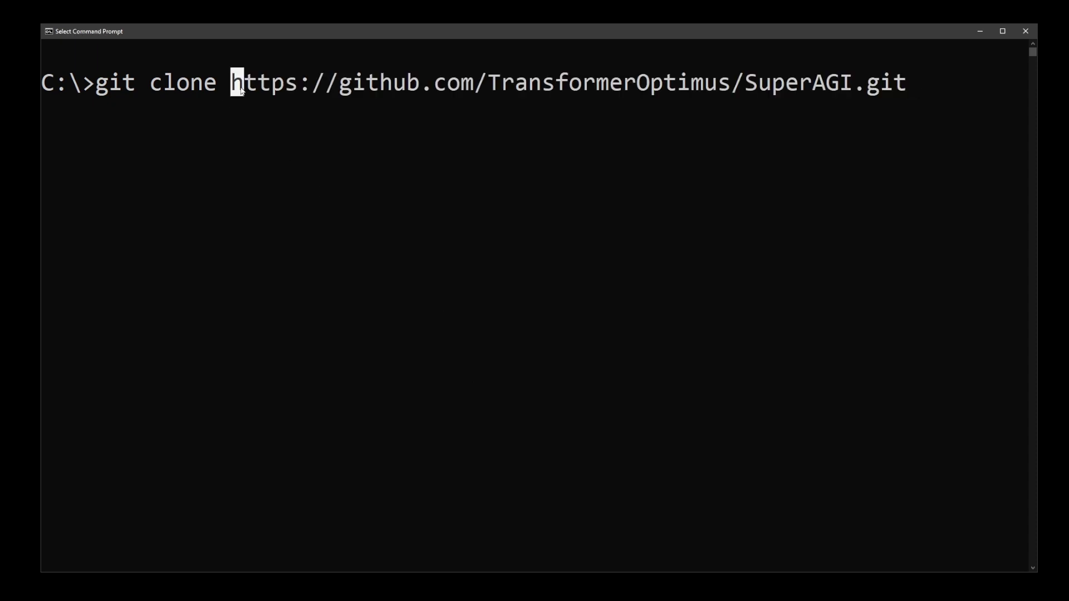
pyautogui.moveTo(241, 90); pyautogui.dragTo(899, 95)
pyautogui.press('Return')
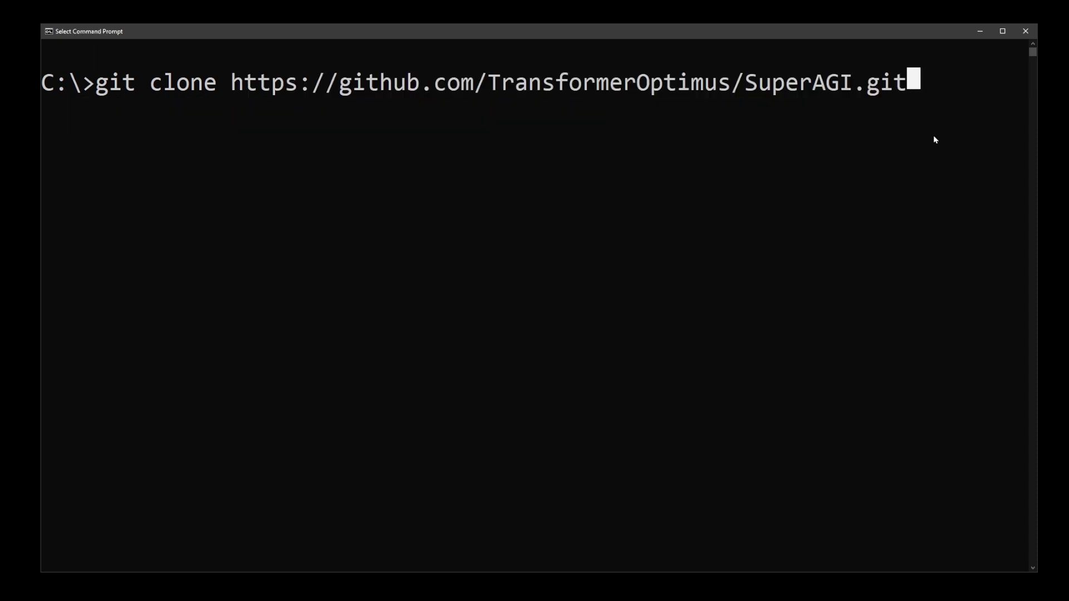
pyautogui.press('Return')
# Step: Let the clone finish, then change into the SuperAGI folder with cd SuperAGI
pyautogui.moveTo(230, 111); pyautogui.dragTo(47, 110)
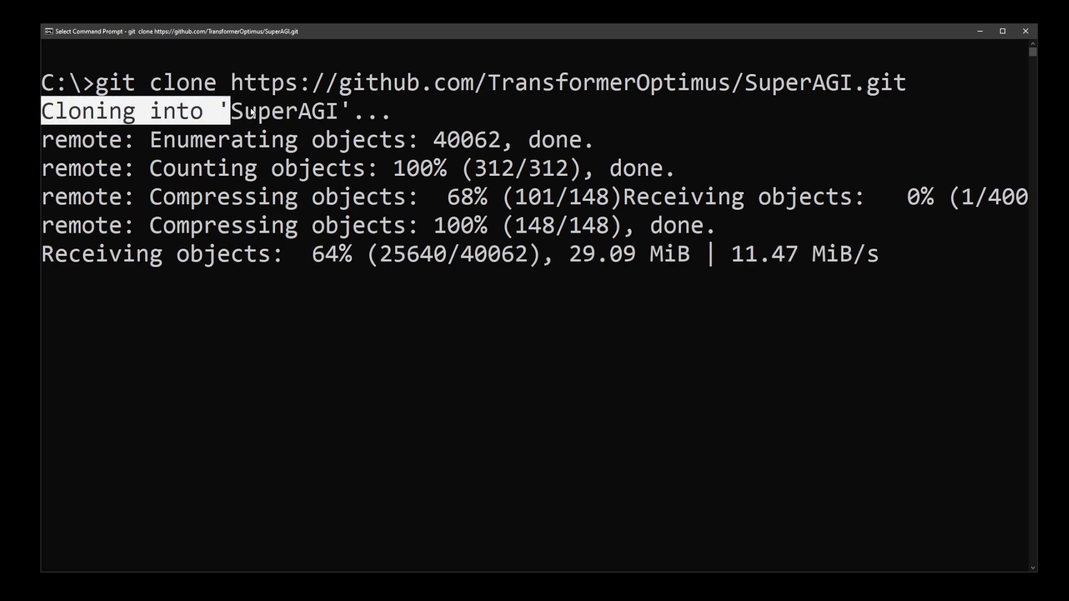
pyautogui.moveTo(304, 111); pyautogui.dragTo(321, 110)
pyautogui.moveTo(236, 110); pyautogui.dragTo(333, 110)
pyautogui.rightClick(365, 140)
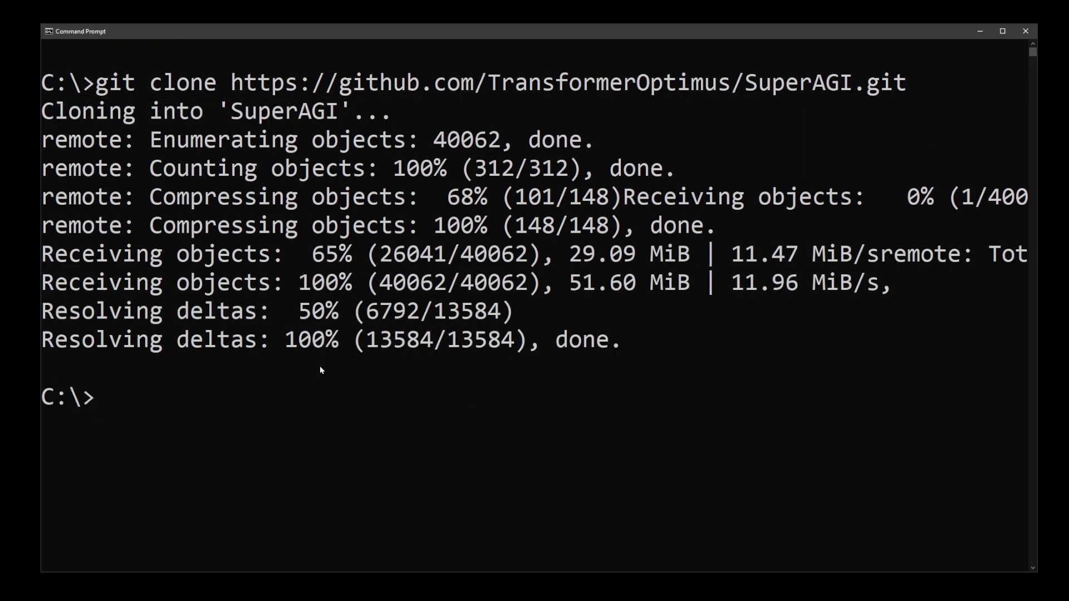
pyautogui.write('cd SuperA')
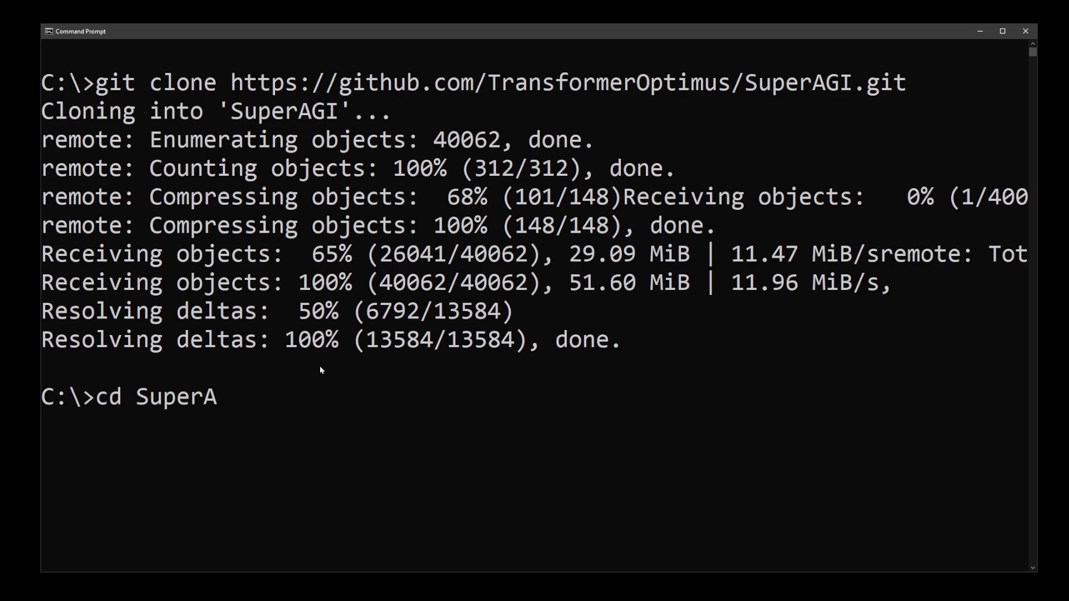
pyautogui.write('GI')
pyautogui.press('Return')
# Step: List the C:\SuperAGI contents with dir, then minimize Command Prompt
pyautogui.write('dir')
pyautogui.press('Return')
pyautogui.scroll(10, 319, 366)
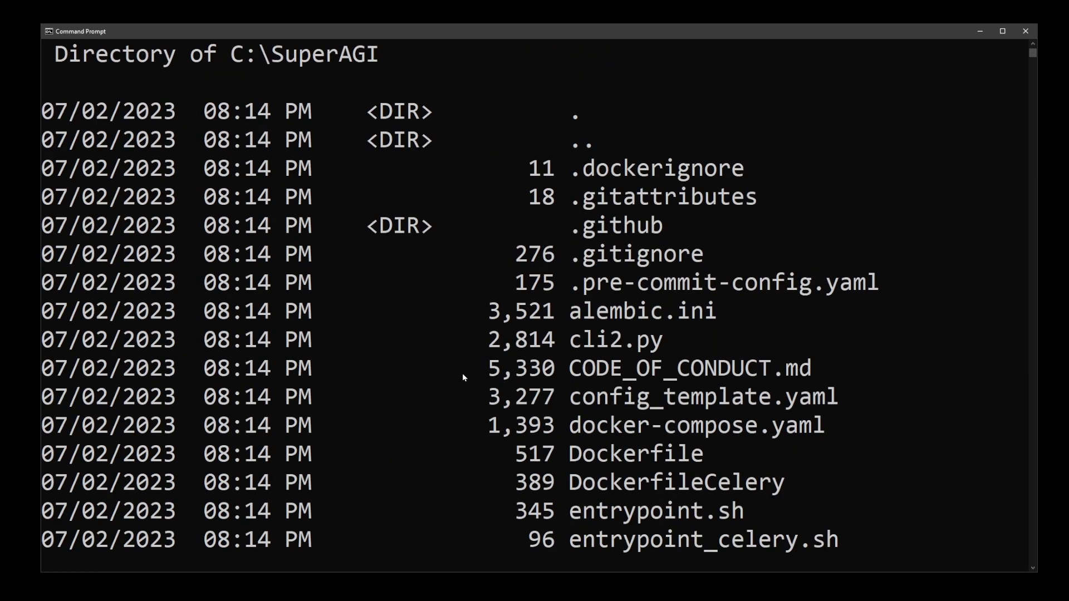
pyautogui.scroll(-10, 462, 373)
pyautogui.moveTo(51, 542); pyautogui.dragTo(204, 541)
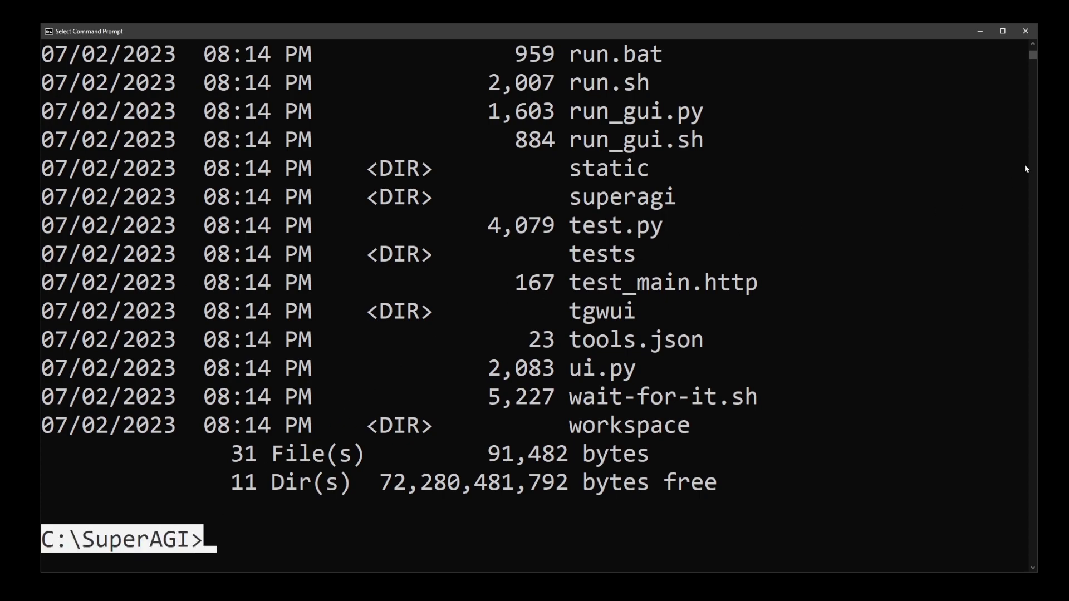
pyautogui.click(980, 31)
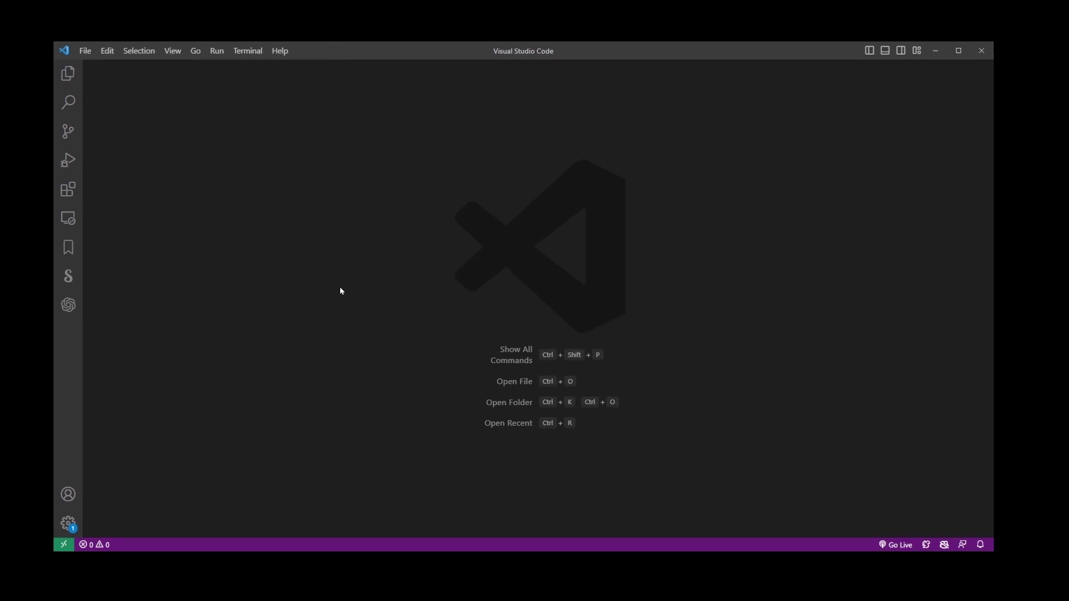
# Step: Open C:\SuperAGI as the Visual Studio Code workspace through File > Open Folder
pyautogui.click(80, 51)
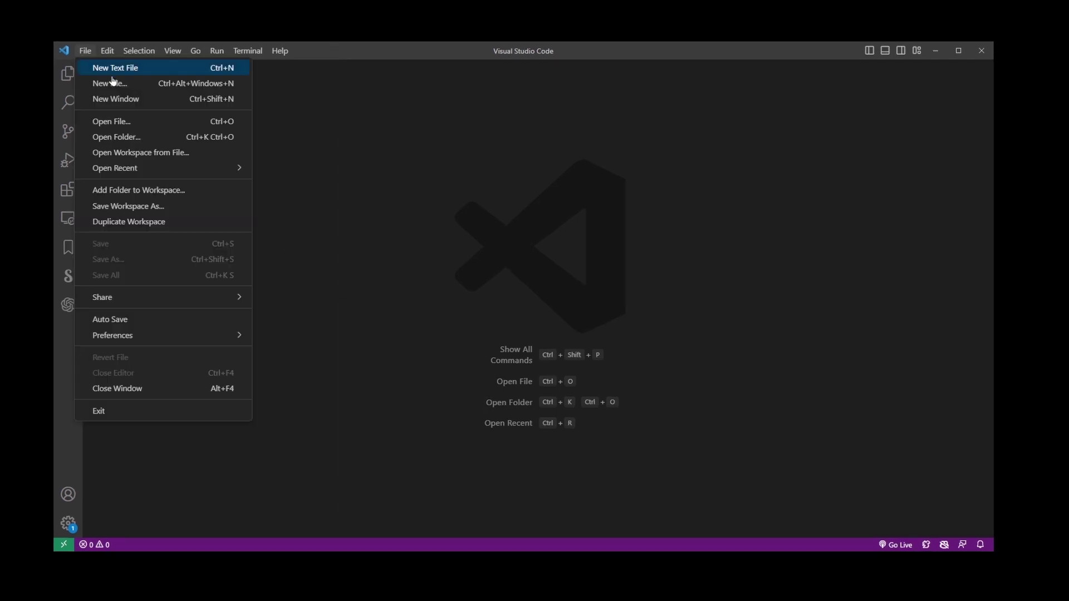
pyautogui.click(135, 139)
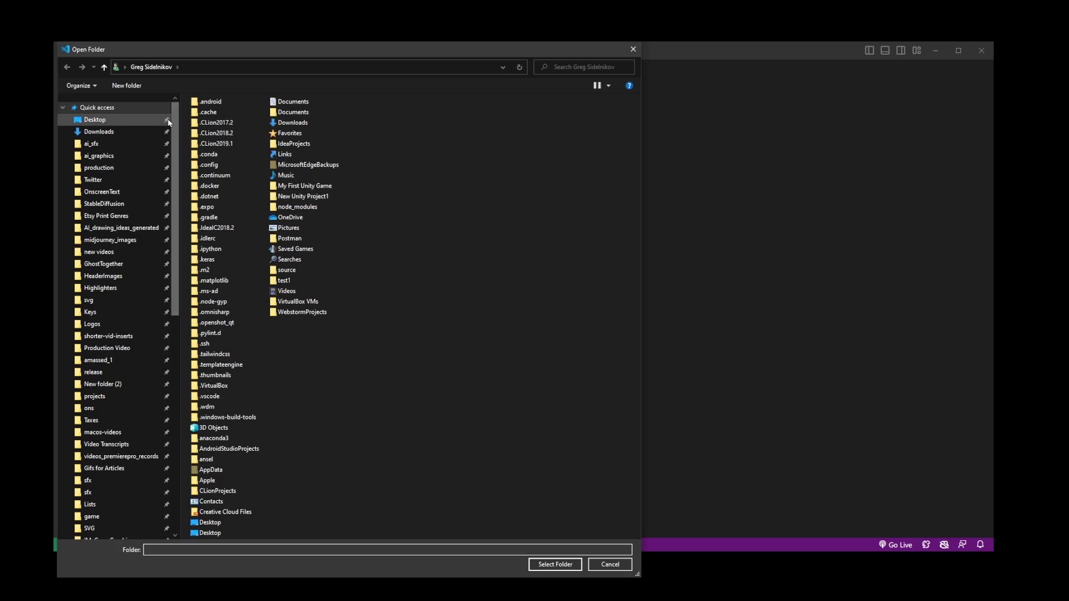
pyautogui.scroll(-5, 111, 279)
pyautogui.click(98, 472)
pyautogui.moveTo(636, 129); pyautogui.dragTo(639, 328)
pyautogui.click(221, 462)
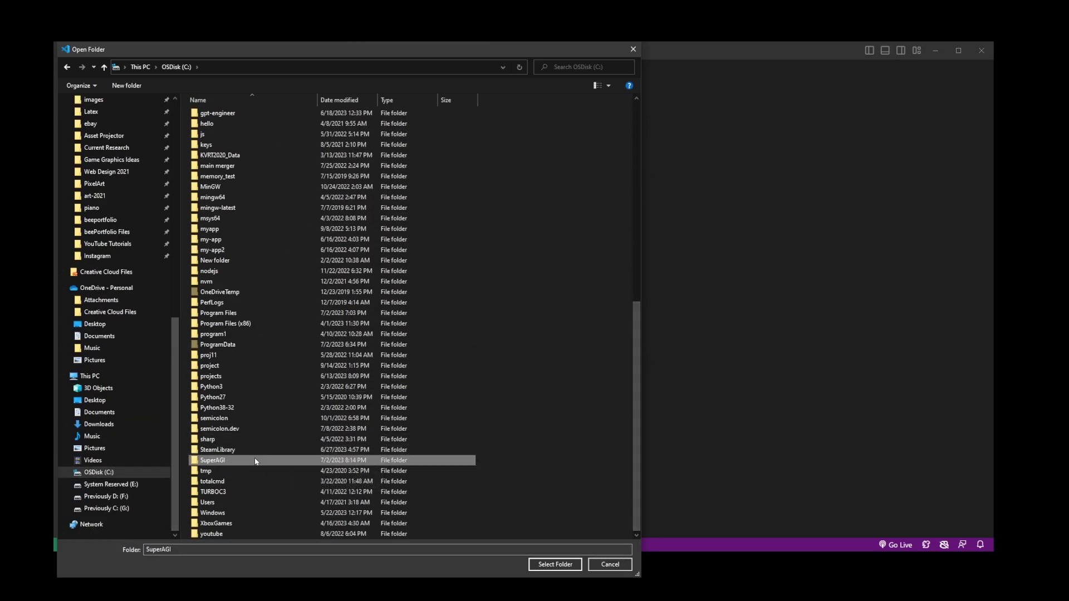
pyautogui.click(542, 564)
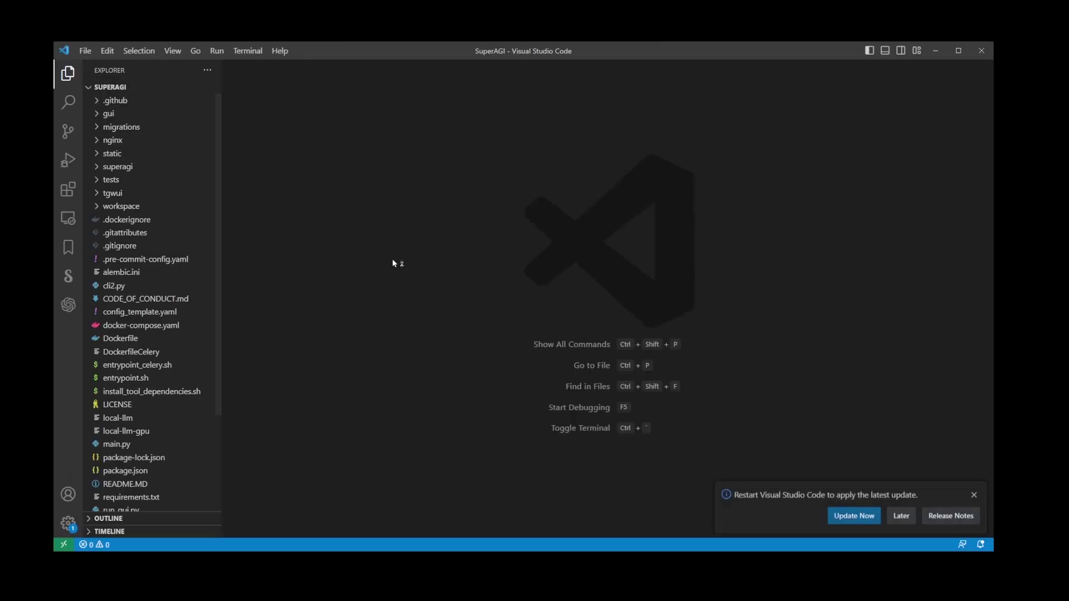
pyautogui.scroll(-3, 216, 131)
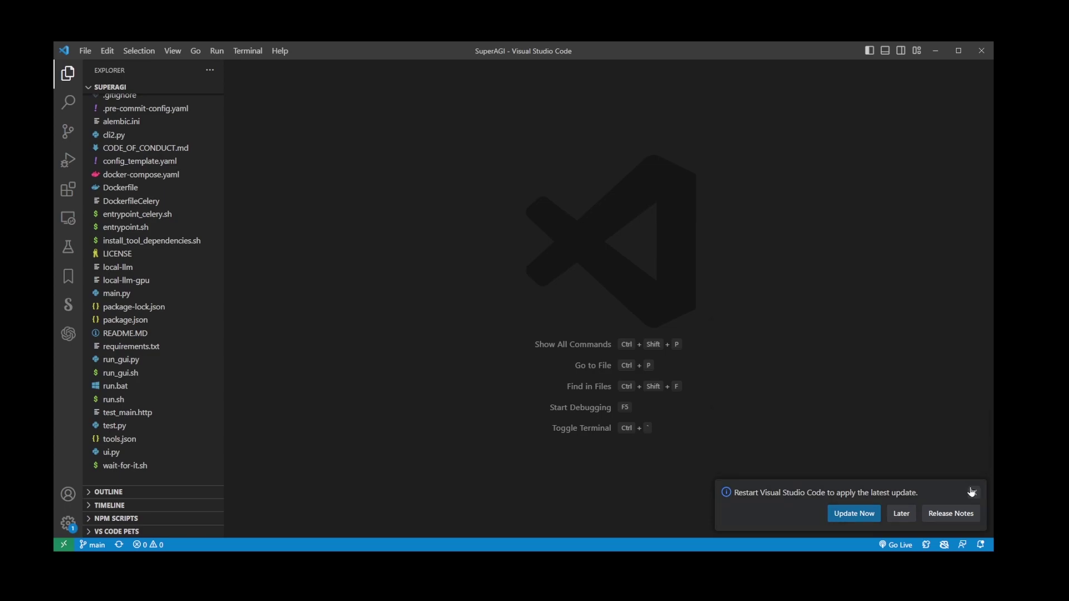
pyautogui.scroll(3, 161, 290)
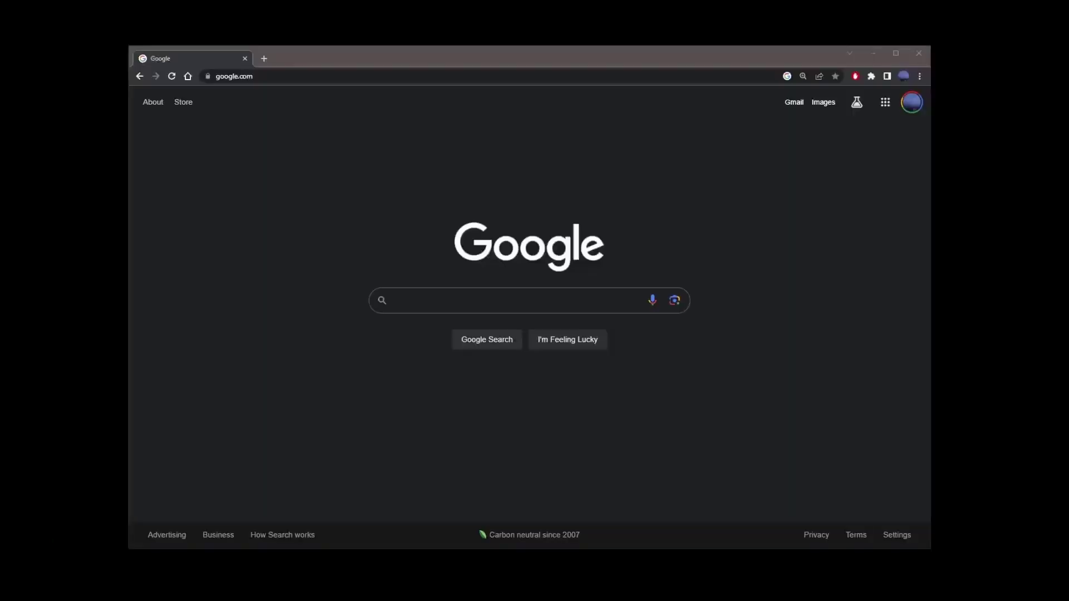
# Step: Search Google for 'pinecone io' and sign up for Pinecone with a GitHub account
pyautogui.click(399, 300)
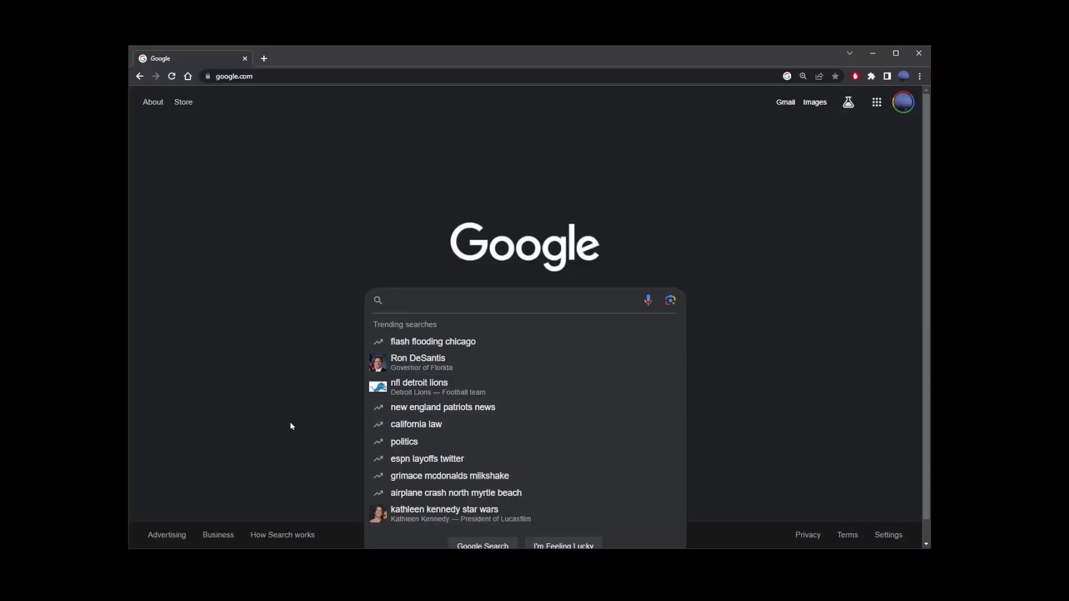
pyautogui.write('pinecone ')
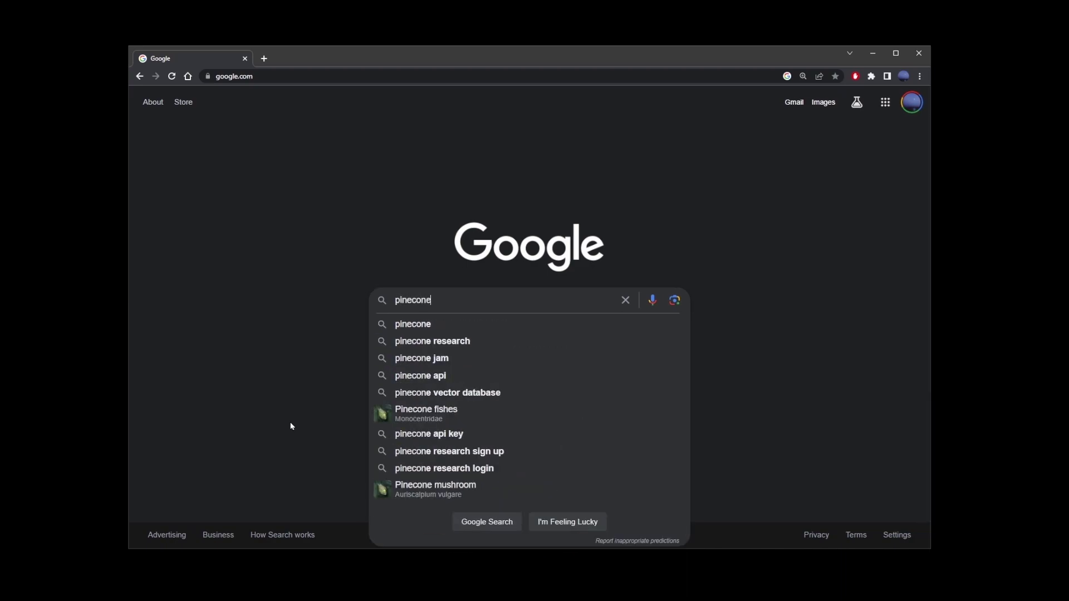
pyautogui.write('io')
pyautogui.press('Return')
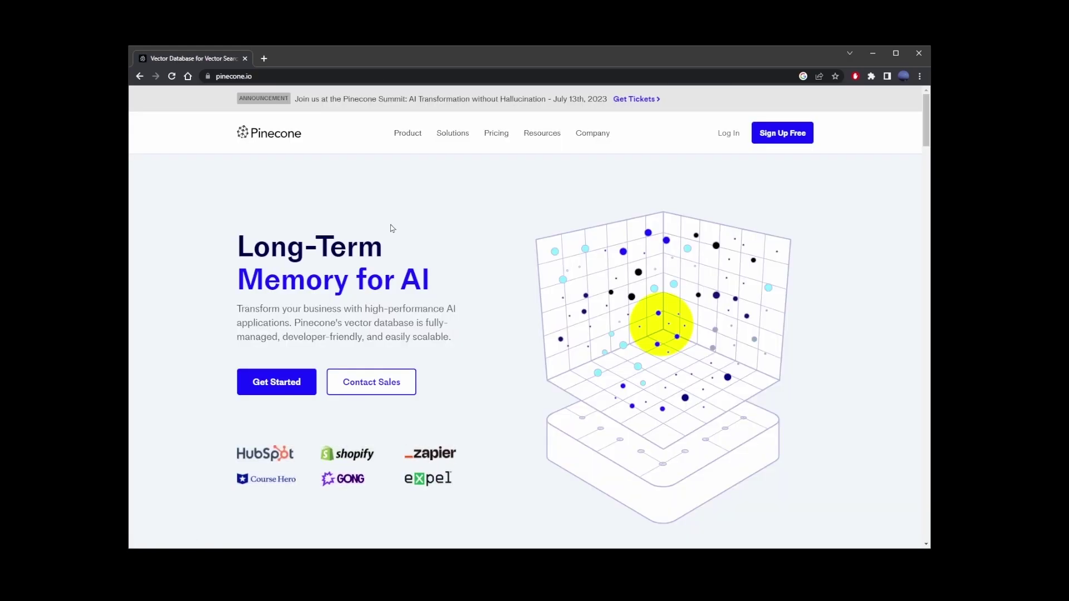
pyautogui.click(794, 139)
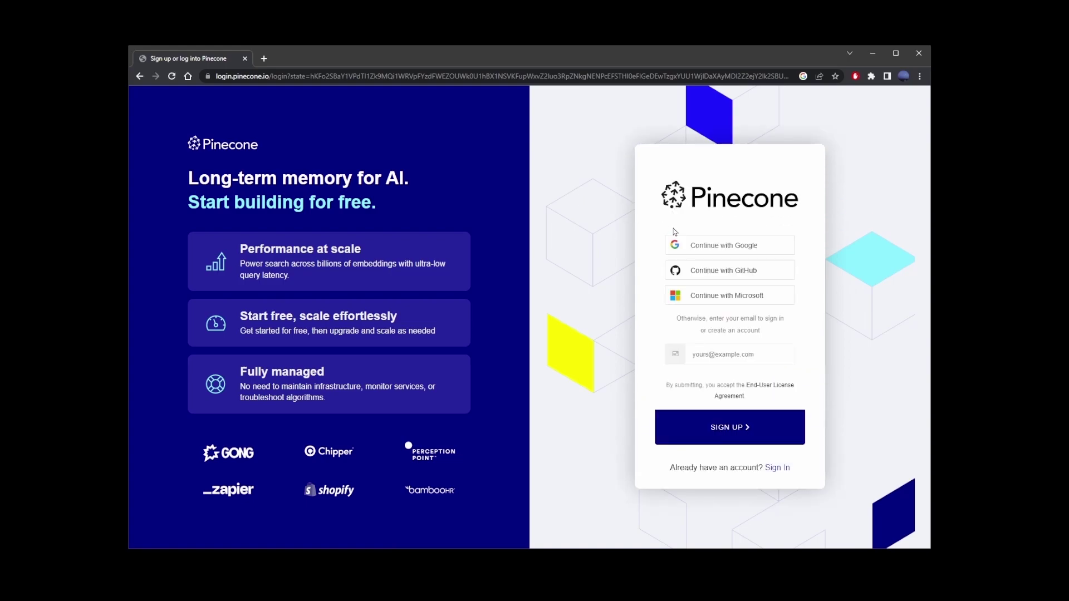
pyautogui.click(773, 273)
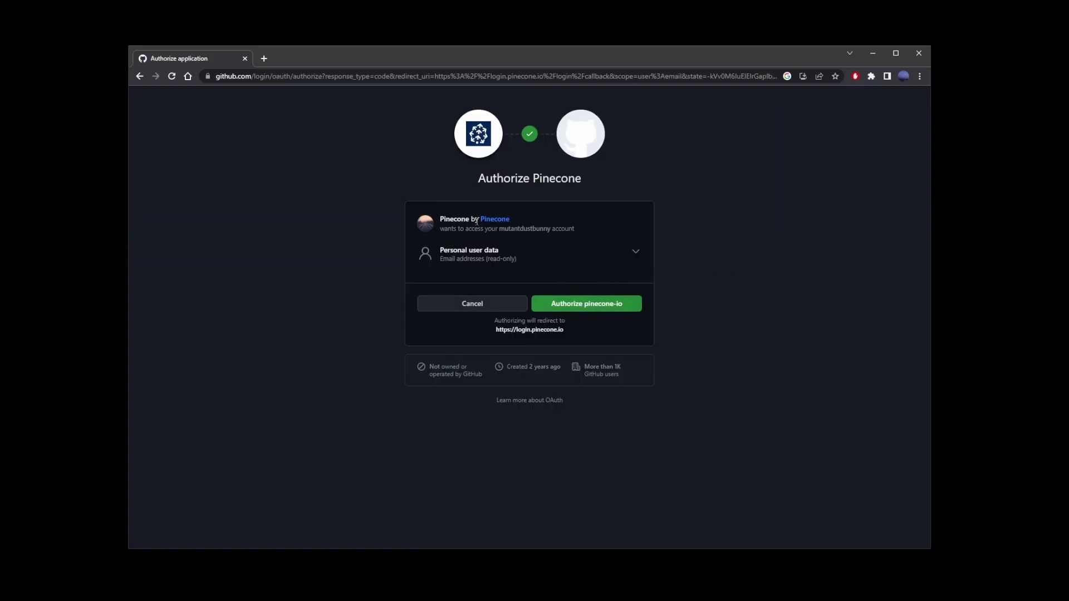
pyautogui.click(592, 305)
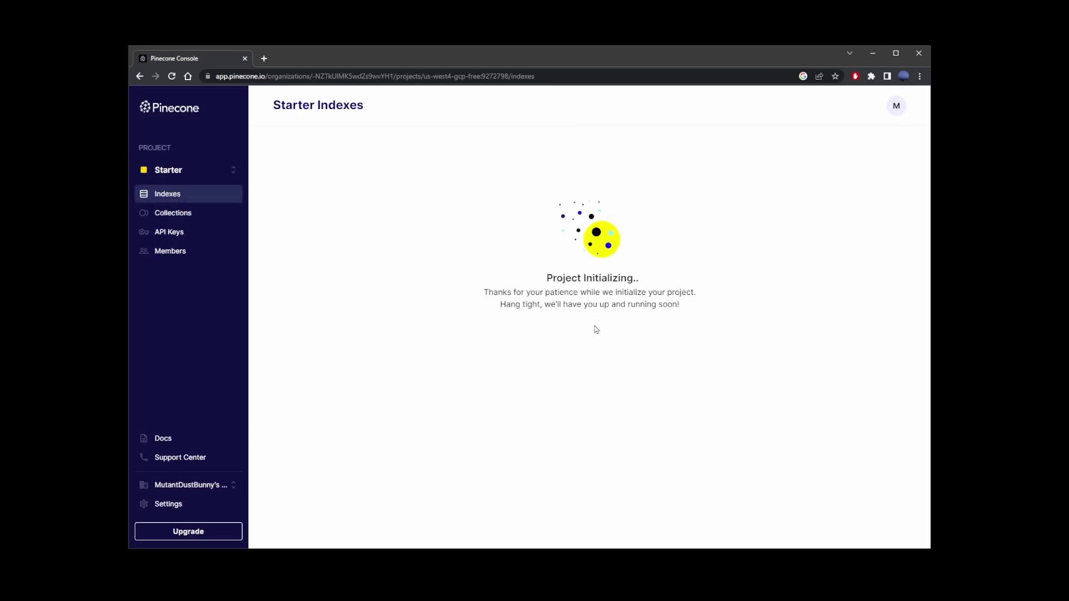
# Step: Reveal and select the Starter project's default API key on the API Keys page
pyautogui.click(167, 233)
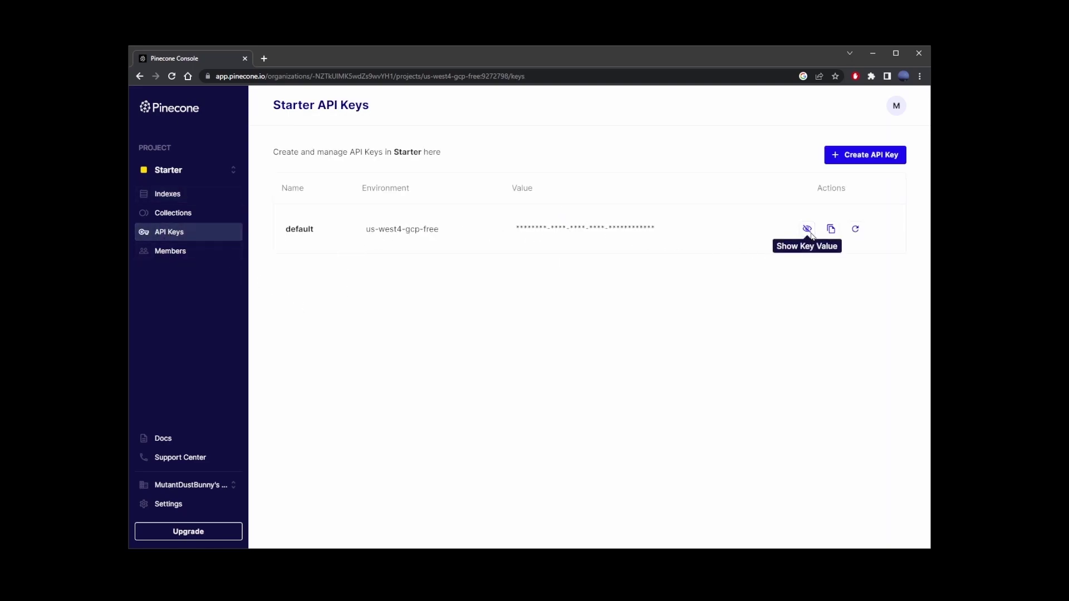
pyautogui.click(812, 234)
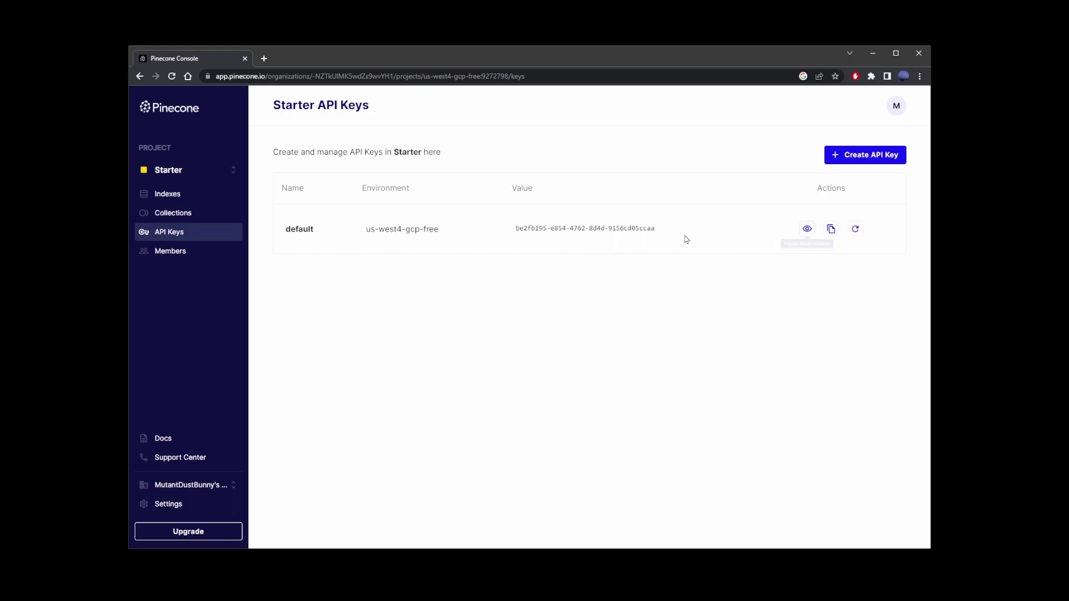
pyautogui.tripleClick(562, 228)
# Step: Create a new Pinecone API key named 'newkey'
pyautogui.click(861, 156)
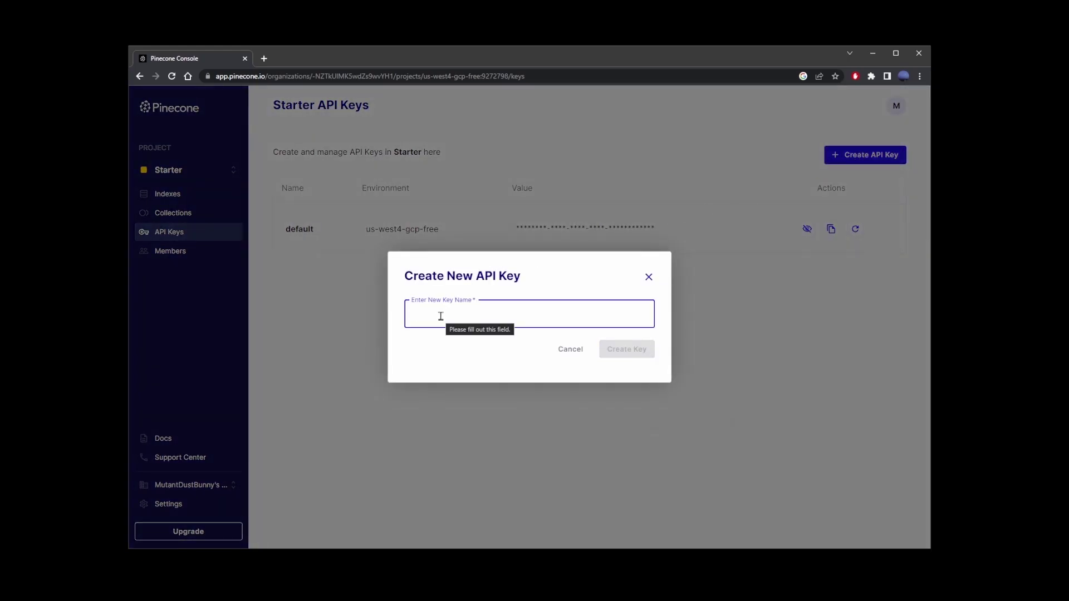
pyautogui.write('new key')
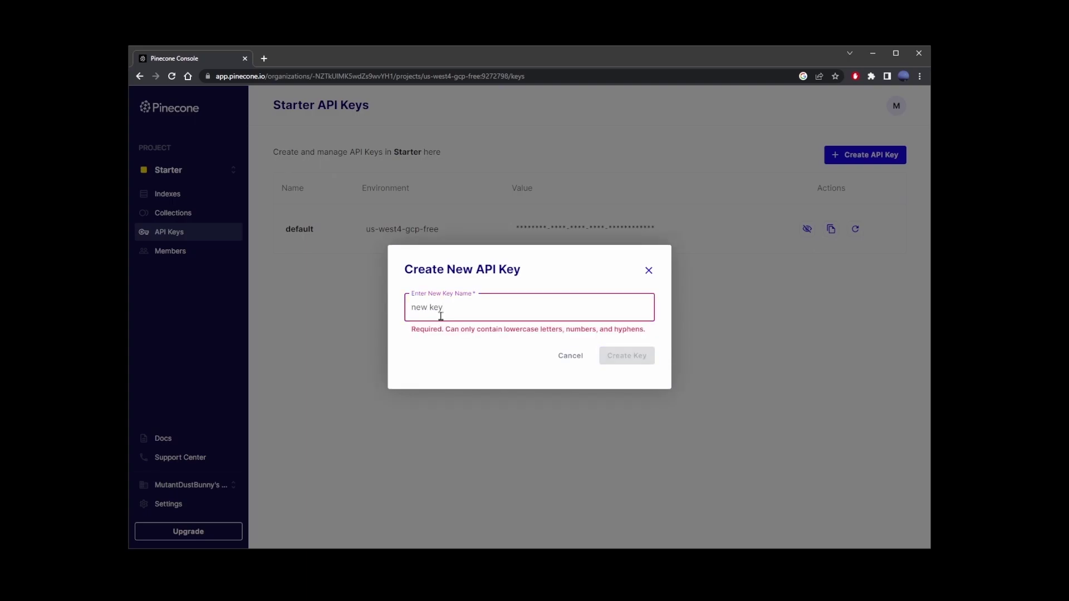
pyautogui.press('Left')
pyautogui.press('Left')
pyautogui.press('Left')
pyautogui.press('BackSpace')
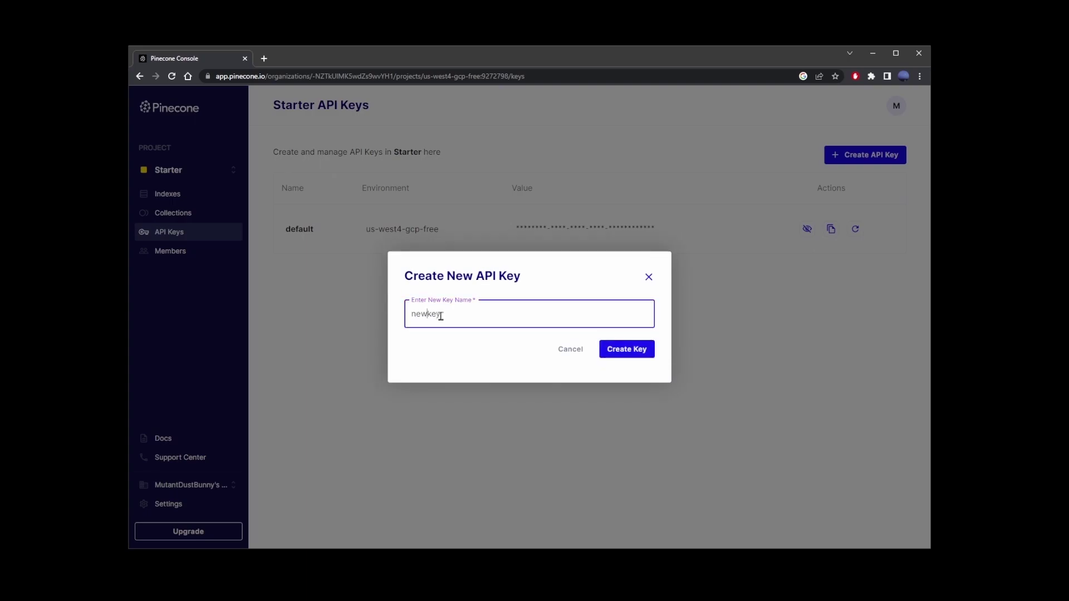
pyautogui.click(611, 352)
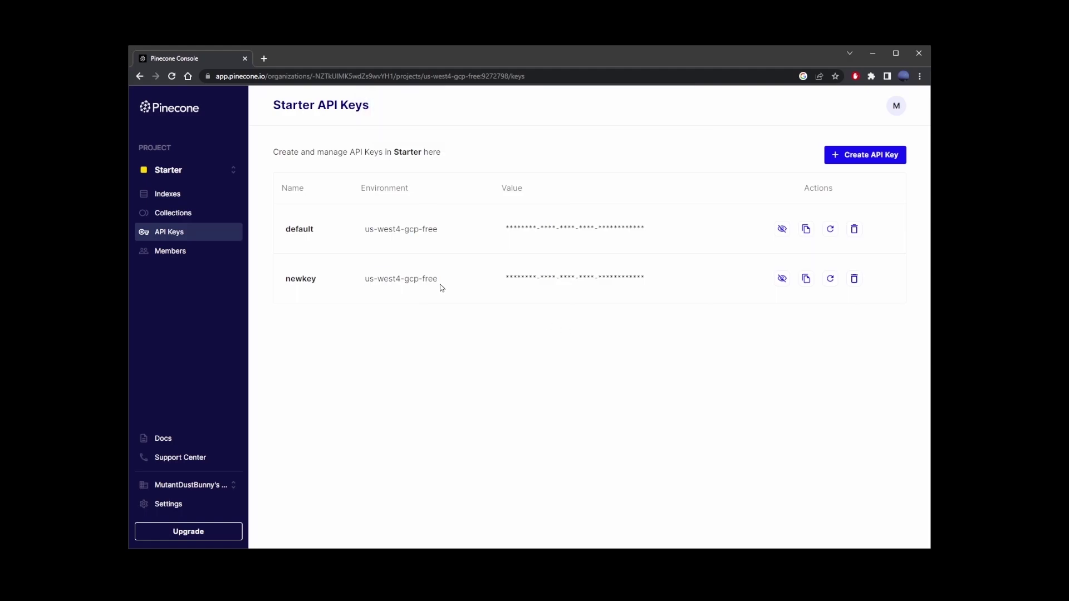
# Step: Reveal the newkey value, copy it, and paste it into the Notepad note
pyautogui.click(782, 278)
pyautogui.tripleClick(584, 283)
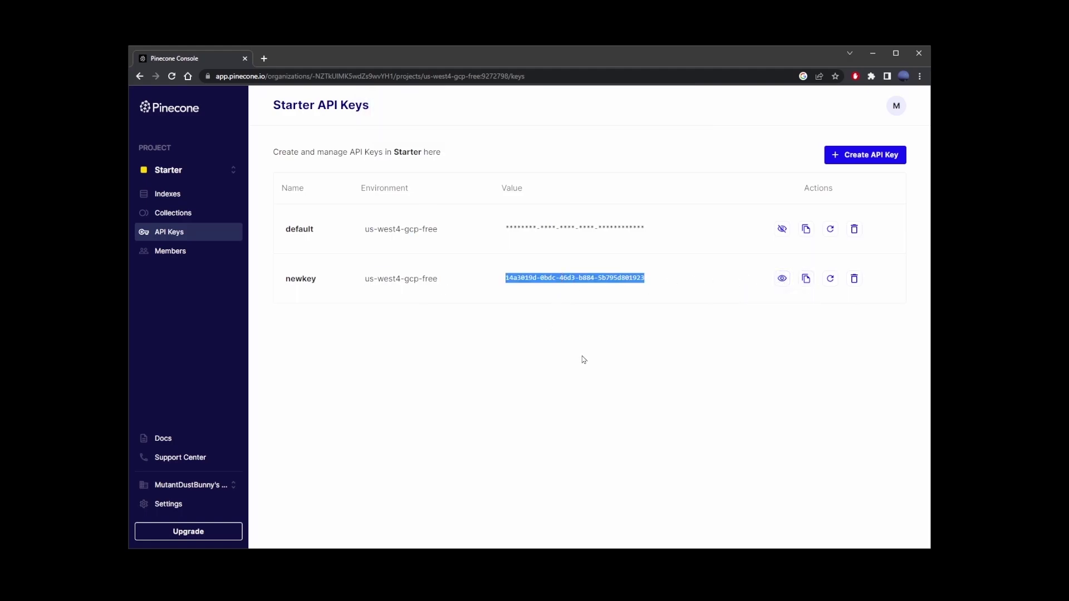
pyautogui.rightClick(605, 277)
pyautogui.click(632, 290)
pyautogui.hotkey('alt', 'Tab')
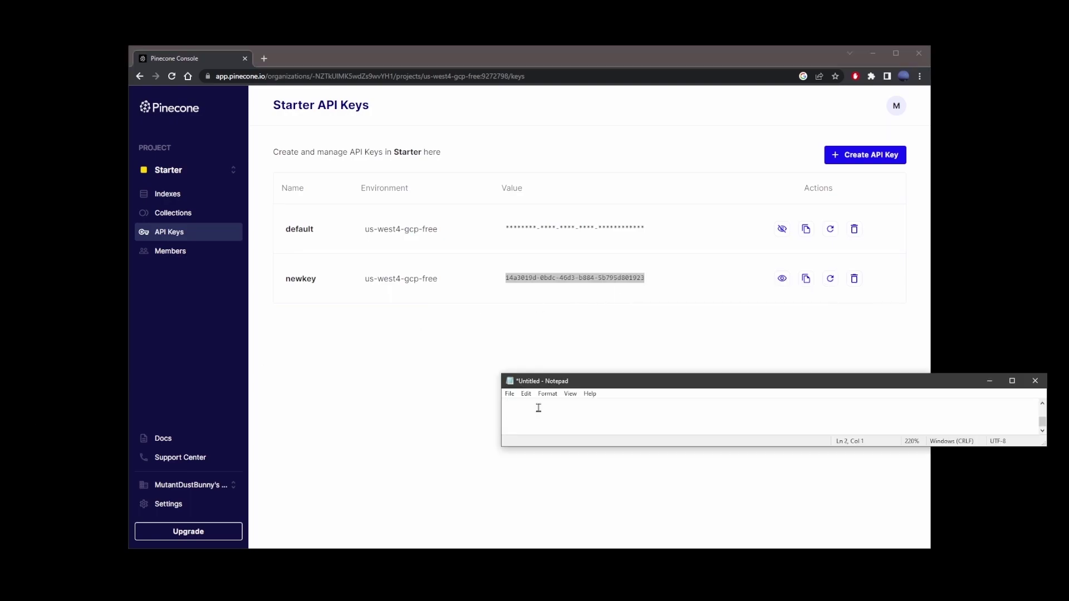
pyautogui.hotkey('ctrl', 'v')
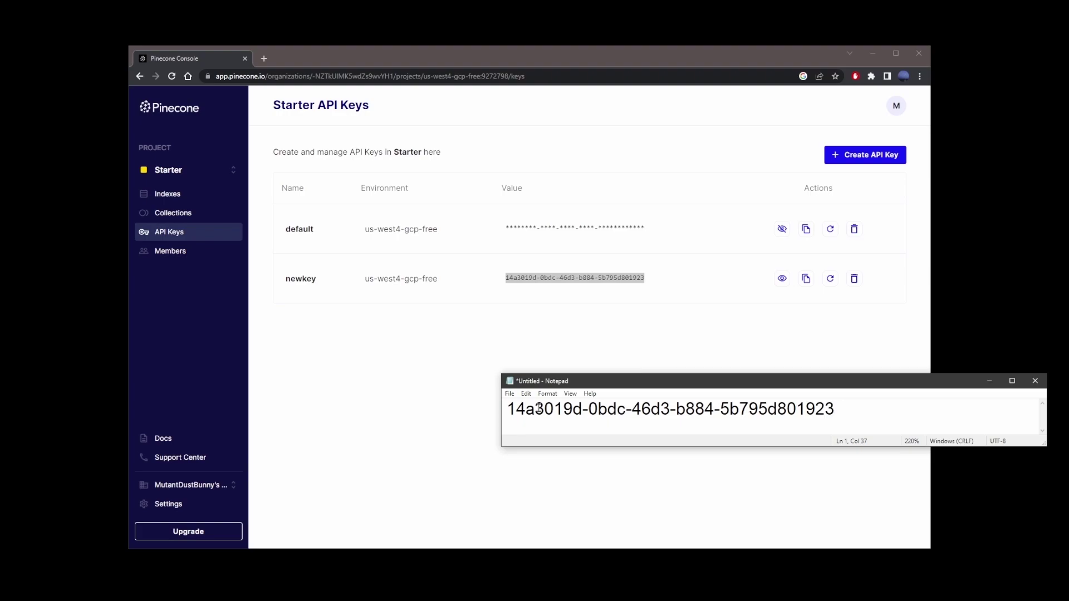
pyautogui.hotkey('ctrl', 'a')
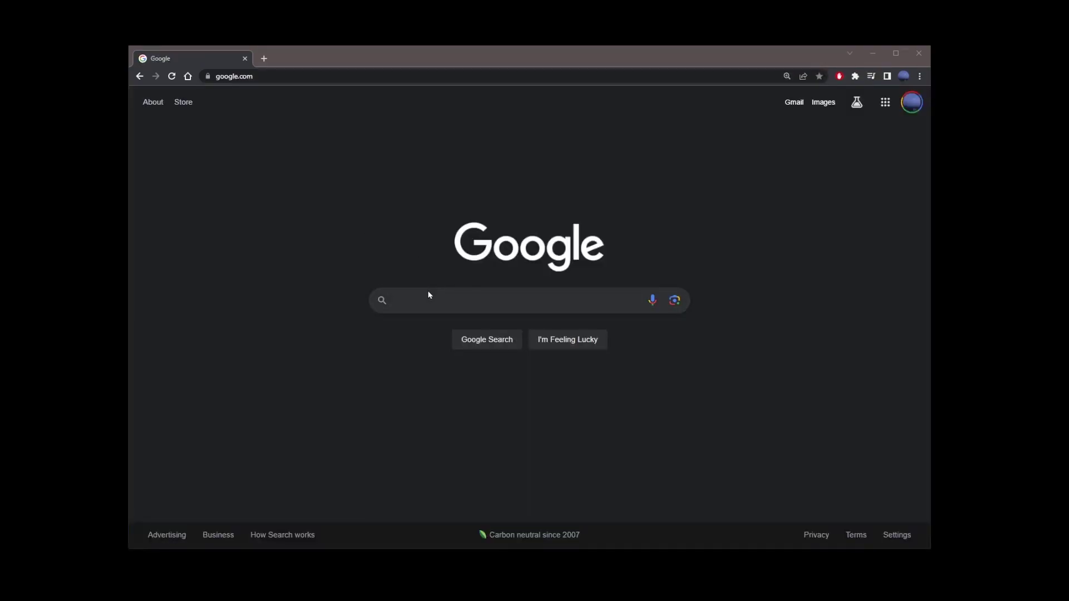
# Step: Search 'openai account login' and sign in to the OpenAI Platform
pyautogui.click(423, 303)
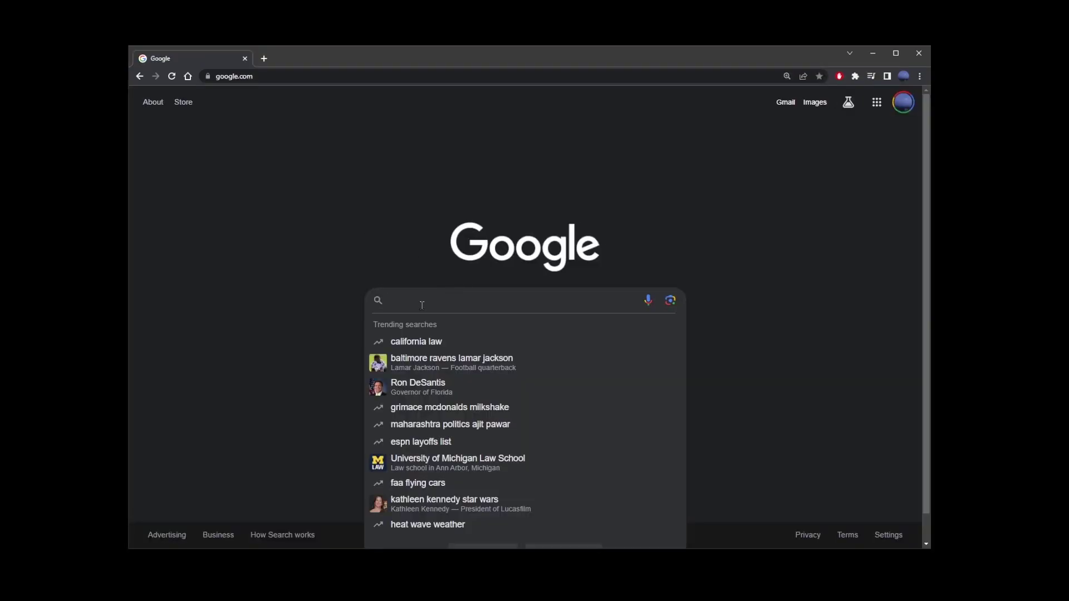
pyautogui.write('openai ac')
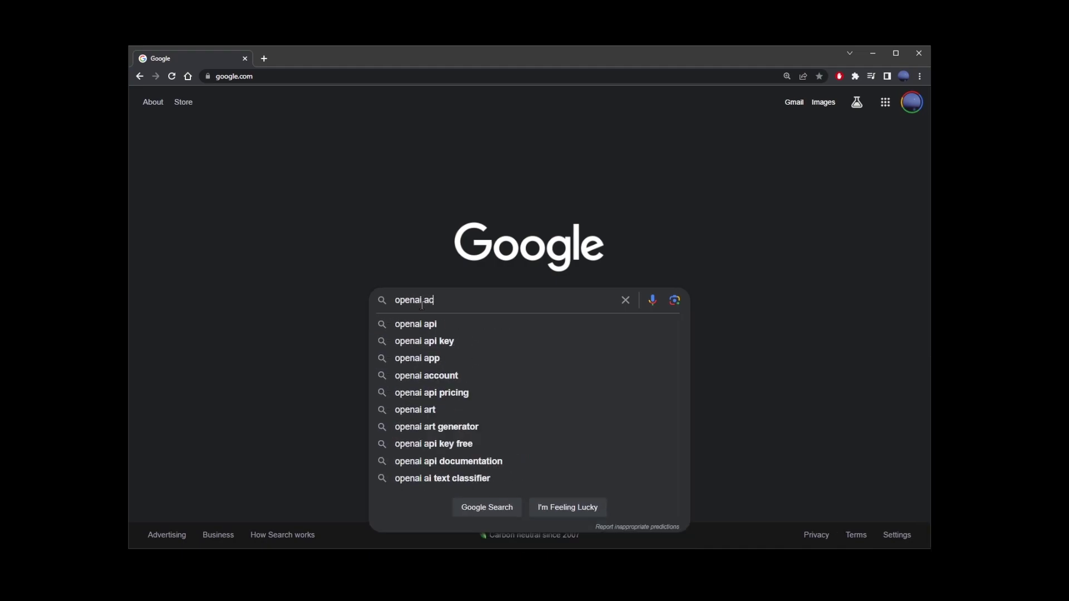
pyautogui.write('count login')
pyautogui.press('Return')
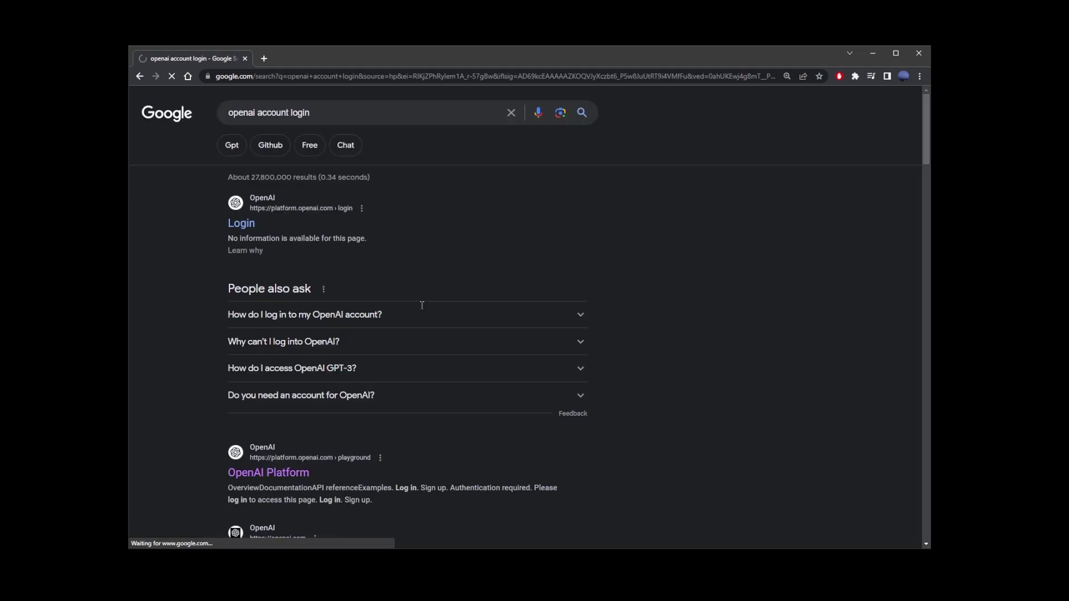
pyautogui.click(239, 228)
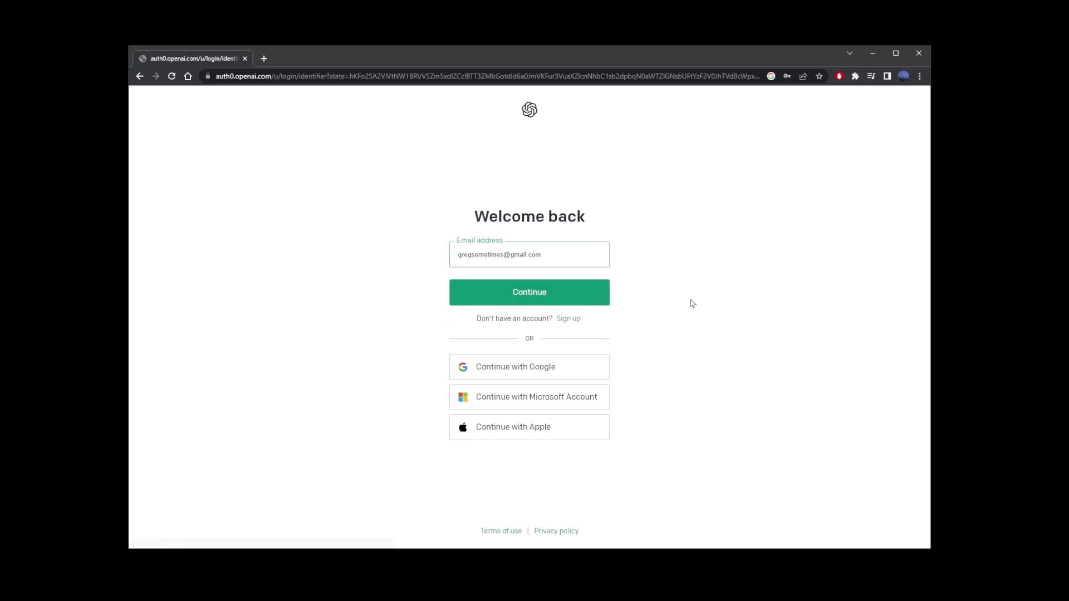
pyautogui.click(480, 304)
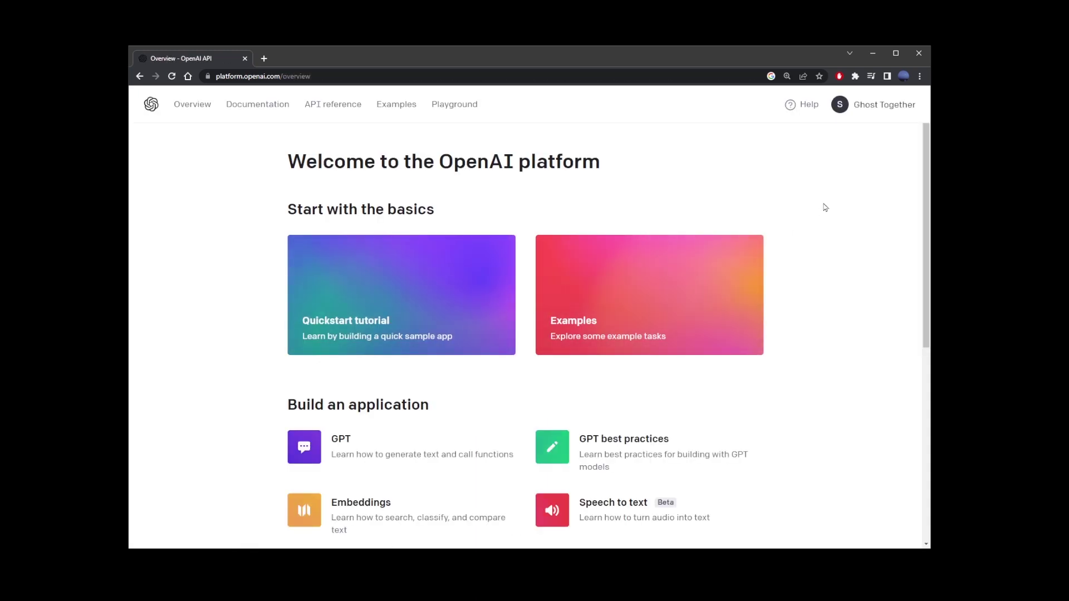
# Step: Generate a new OpenAI secret key on the API keys page and copy it
pyautogui.click(870, 108)
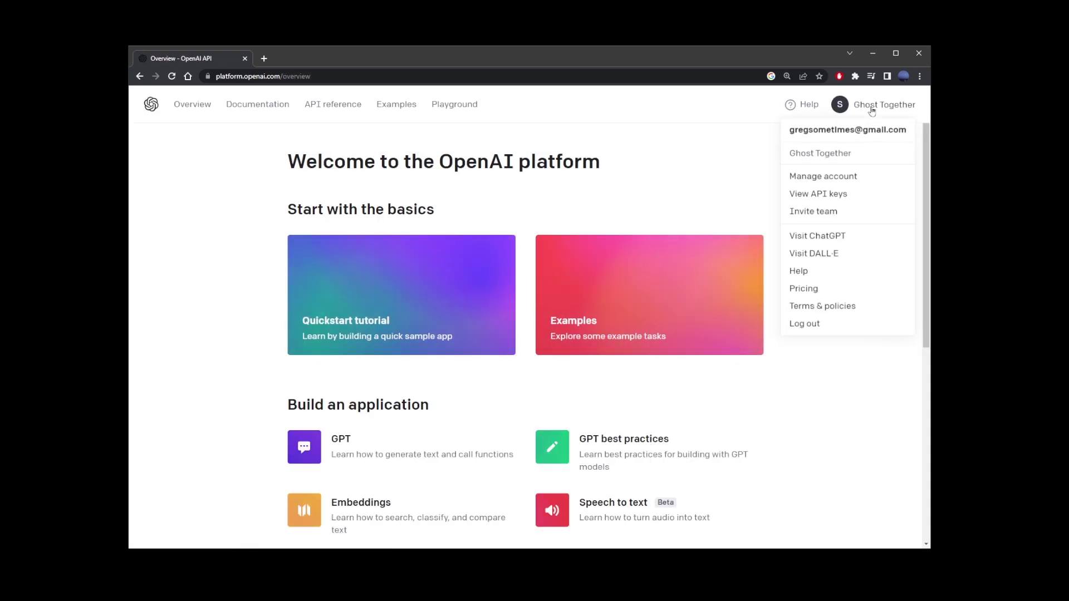
pyautogui.click(823, 195)
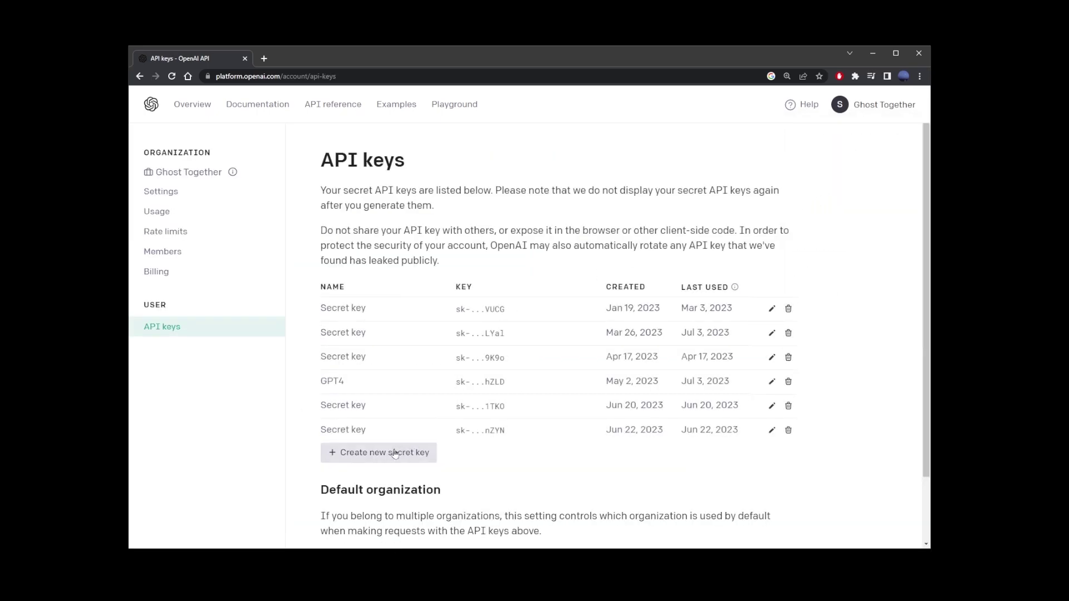
pyautogui.click(393, 456)
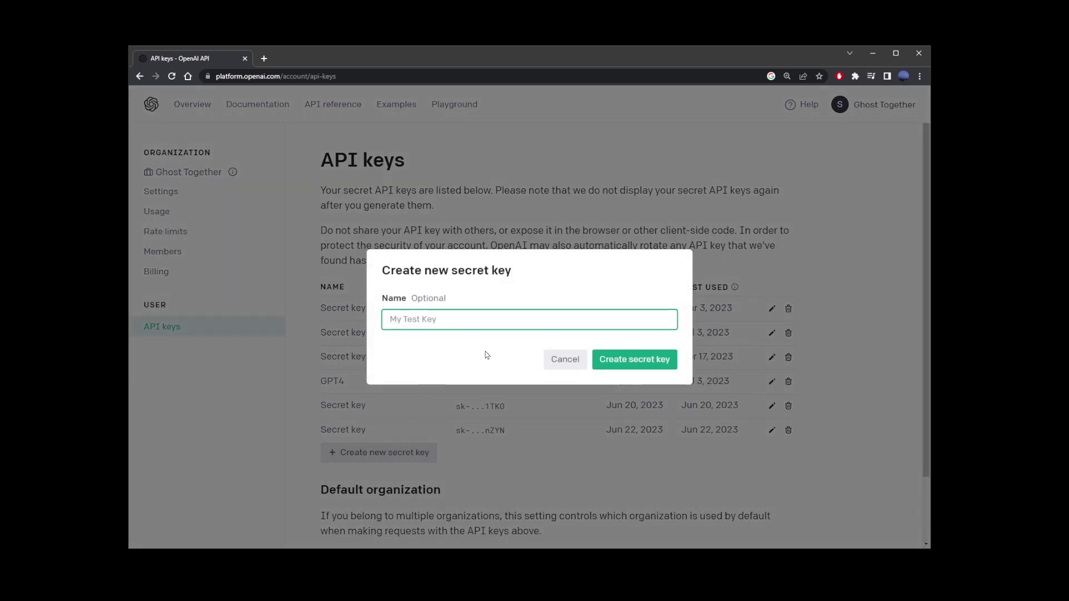
pyautogui.click(649, 362)
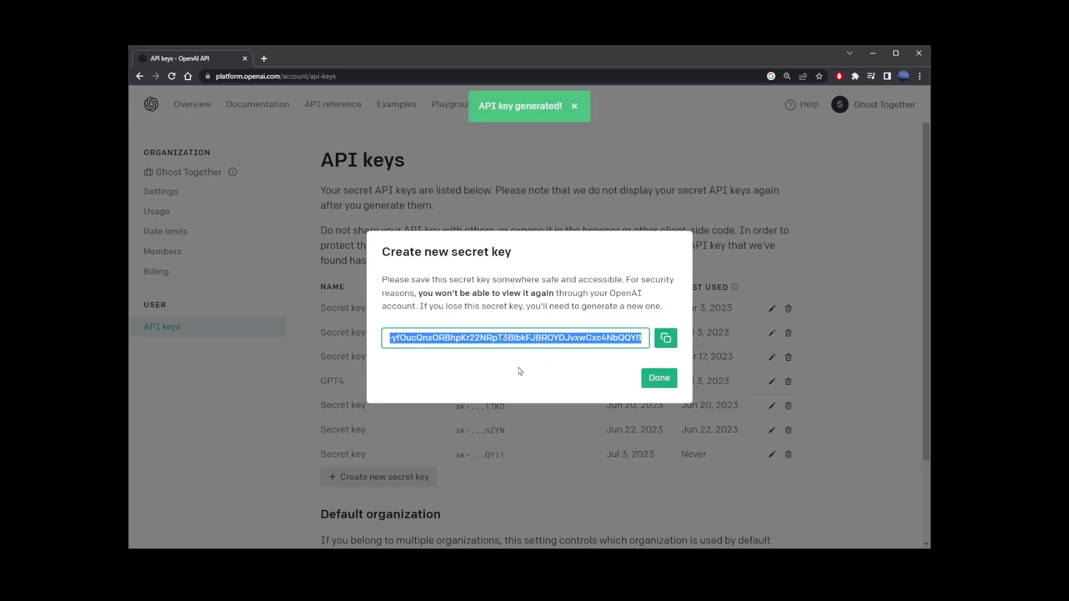
pyautogui.click(666, 338)
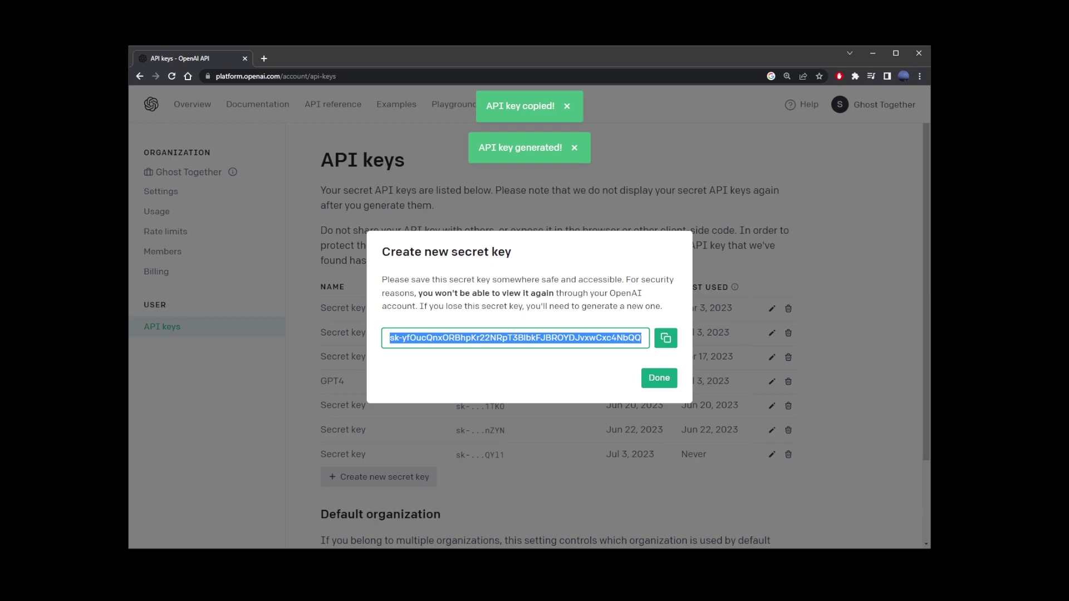
pyautogui.hotkey('alt', 'Tab')
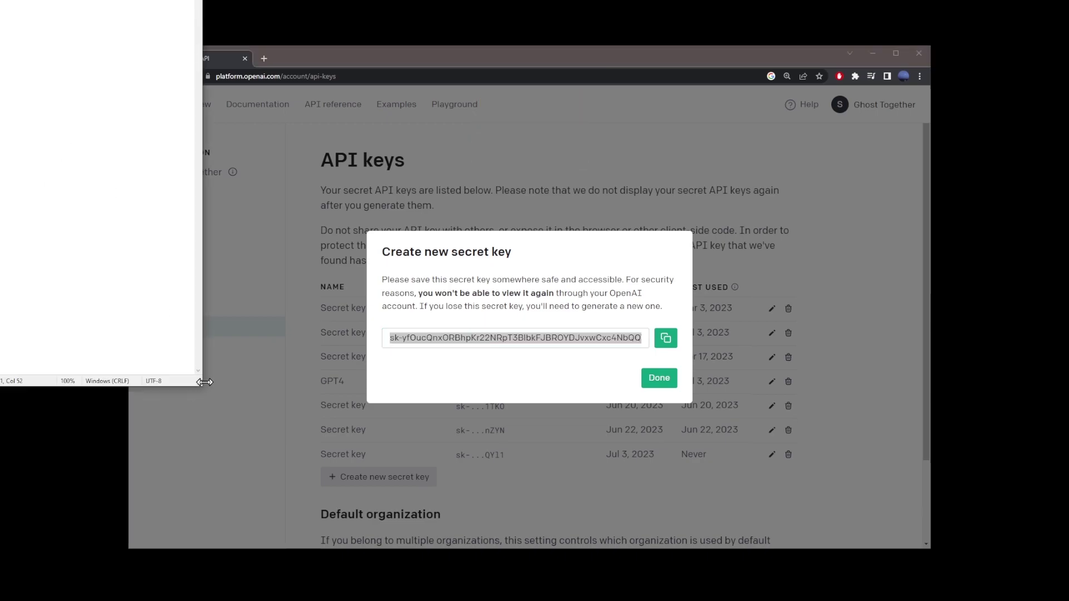
pyautogui.moveTo(204, 382); pyautogui.dragTo(674, 123)
pyautogui.tripleClick(677, 151)
pyautogui.hotkey('alt', 'Tab')
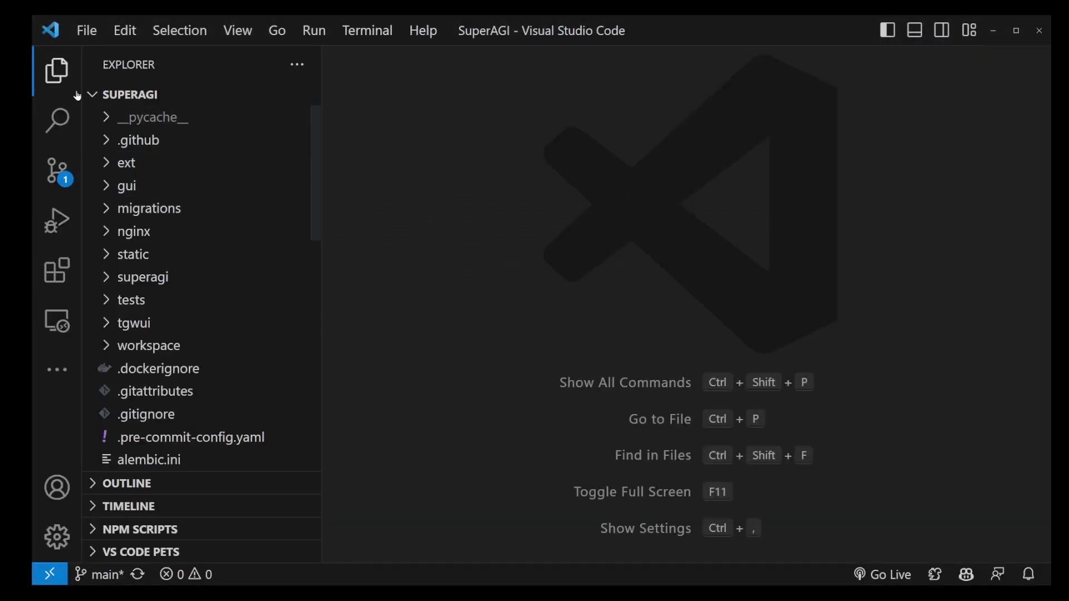
# Step: Rename config_template.yaml to config.yaml by removing '_template'
pyautogui.click(92, 97)
pyautogui.click(93, 99)
pyautogui.scroll(-3, 167, 139)
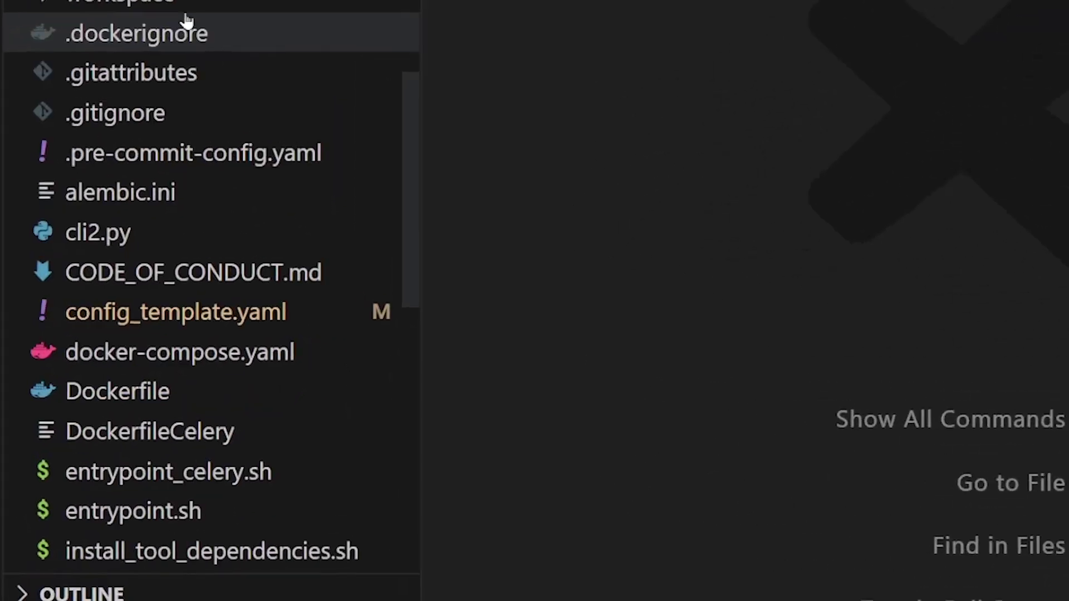
pyautogui.click(149, 320)
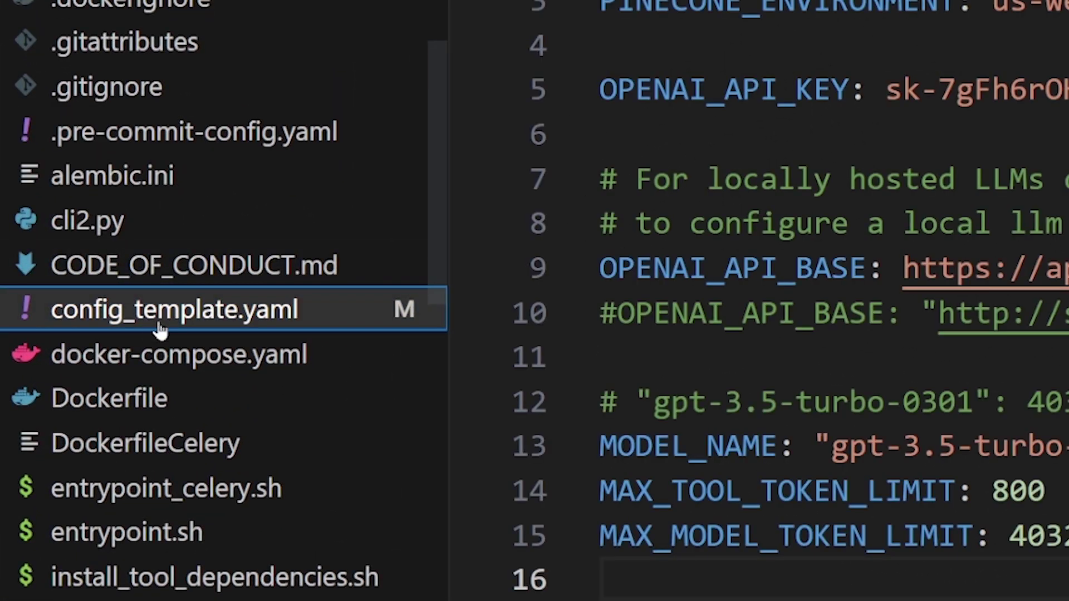
pyautogui.rightClick(187, 312)
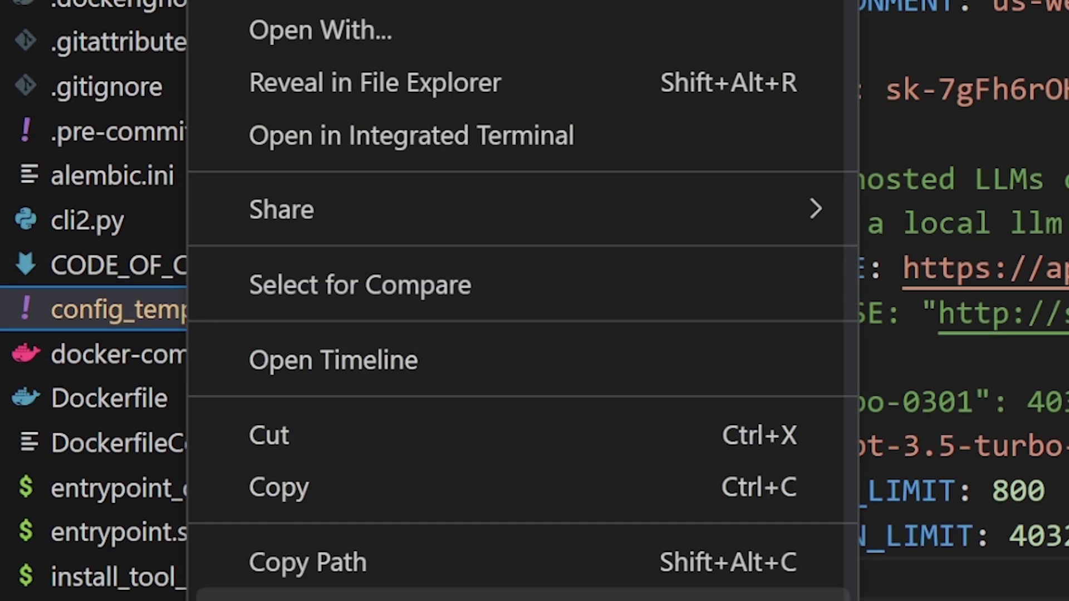
pyautogui.press('F2')
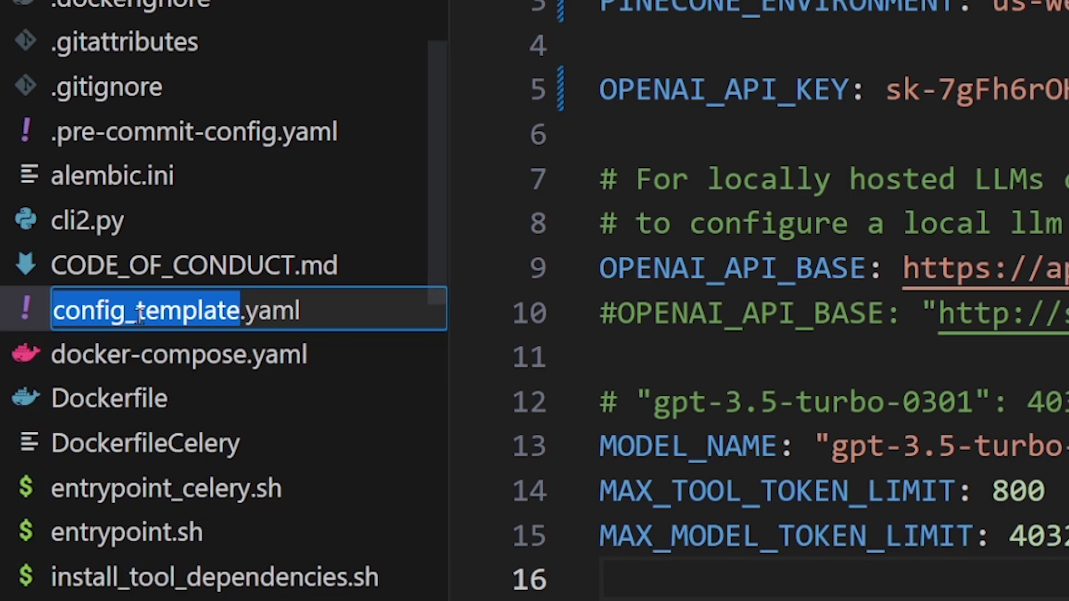
pyautogui.press('Left')
pyautogui.press('Right')
pyautogui.press('Right')
pyautogui.press('Right')
pyautogui.press('Right')
pyautogui.press('Right')
pyautogui.press('Right')
pyautogui.hotkey('shift', 'Right')
pyautogui.hotkey('shift', 'Right')
pyautogui.hotkey('shift', 'Right')
pyautogui.hotkey('shift', 'Right')
pyautogui.hotkey('shift', 'Right')
pyautogui.hotkey('shift', 'Right')
pyautogui.hotkey('shift', 'Right')
pyautogui.hotkey('shift', 'Right')
pyautogui.hotkey('shift', 'Right')
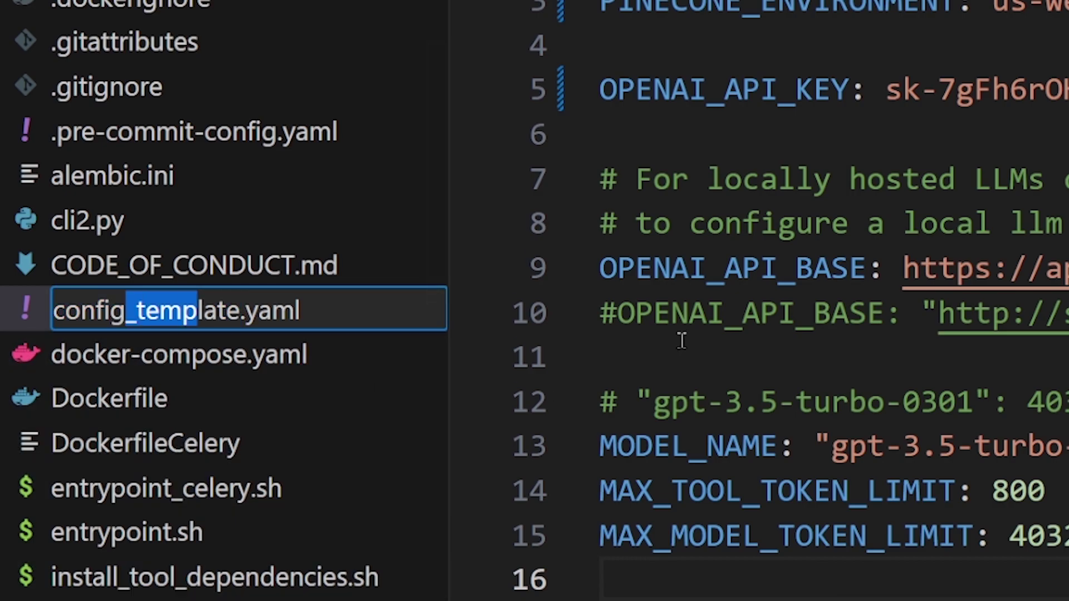
pyautogui.press('Delete')
pyautogui.press('Return')
pyautogui.press('F2')
pyautogui.press('Escape')
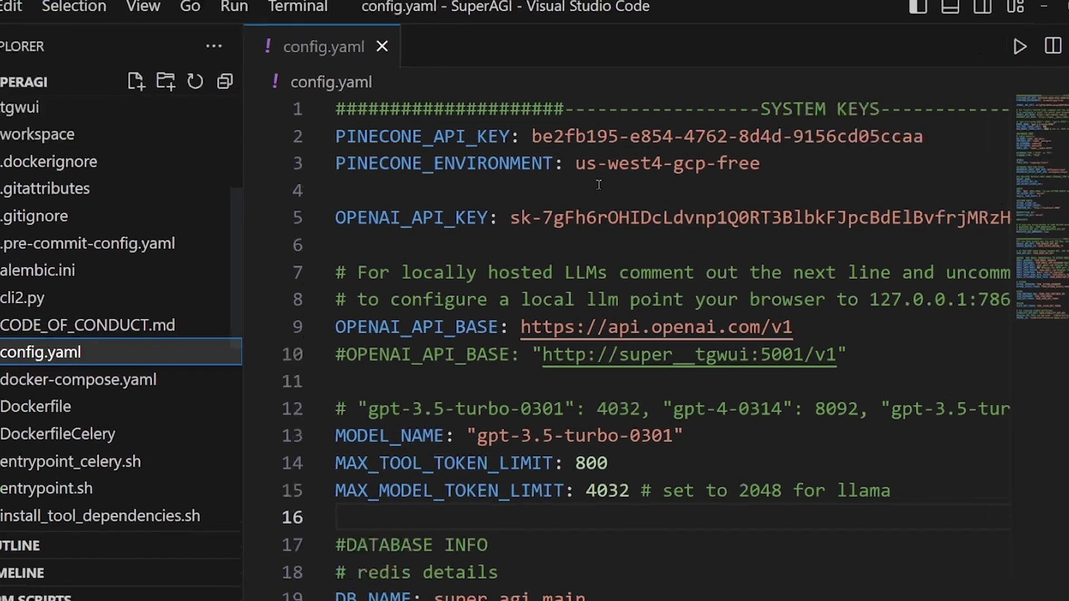
# Step: Check the Pinecone API key and the PINECONE_ENVIRONMENT value us-west4-gcp-free in config.yaml
pyautogui.doubleClick(459, 144)
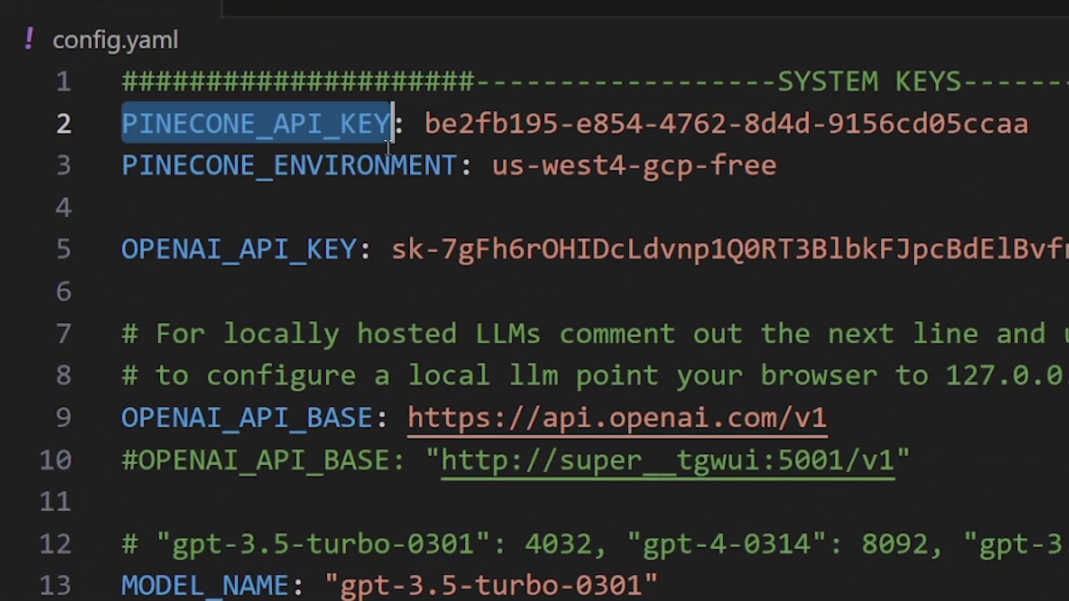
pyautogui.moveTo(424, 129); pyautogui.dragTo(1024, 114)
pyautogui.tripleClick(273, 165)
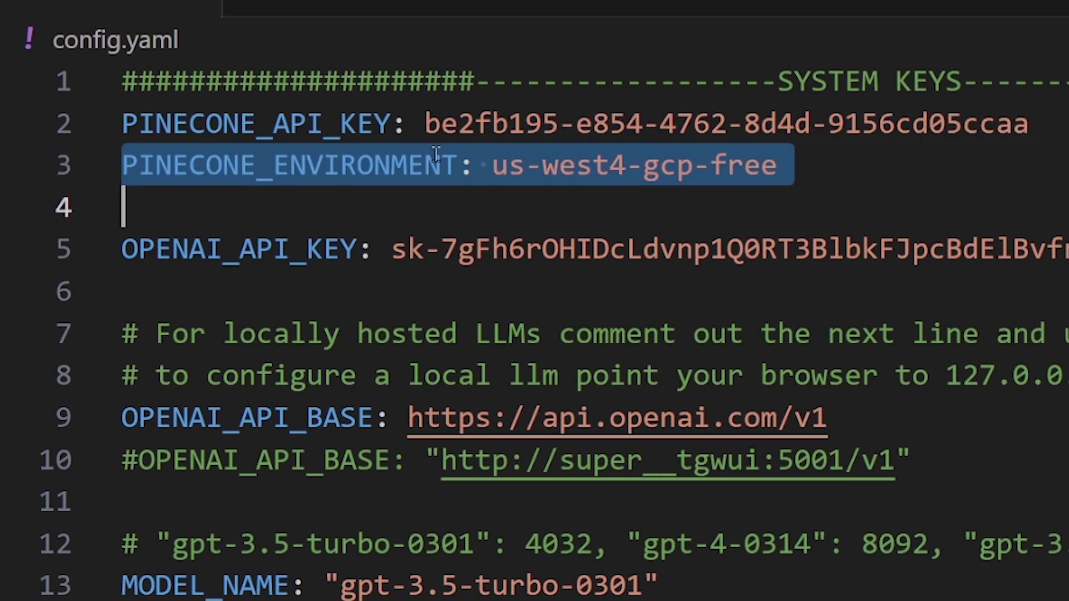
pyautogui.click(504, 165)
pyautogui.moveTo(492, 165); pyautogui.dragTo(776, 163)
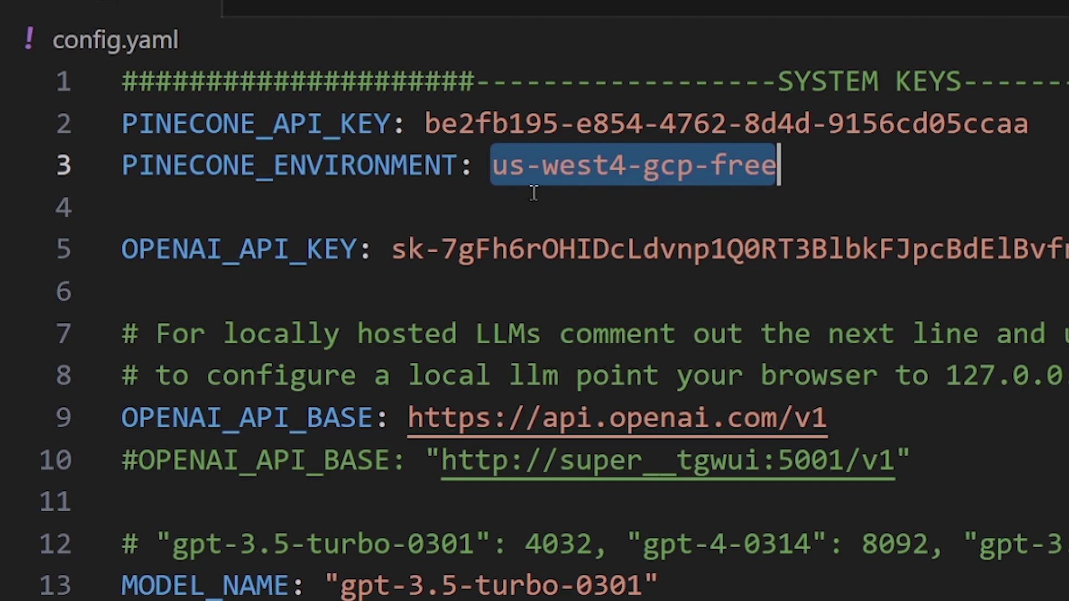
# Step: Replace the OPENAI_API_KEY value on line 5 with the pasted OpenAI key
pyautogui.moveTo(123, 249); pyautogui.dragTo(352, 247)
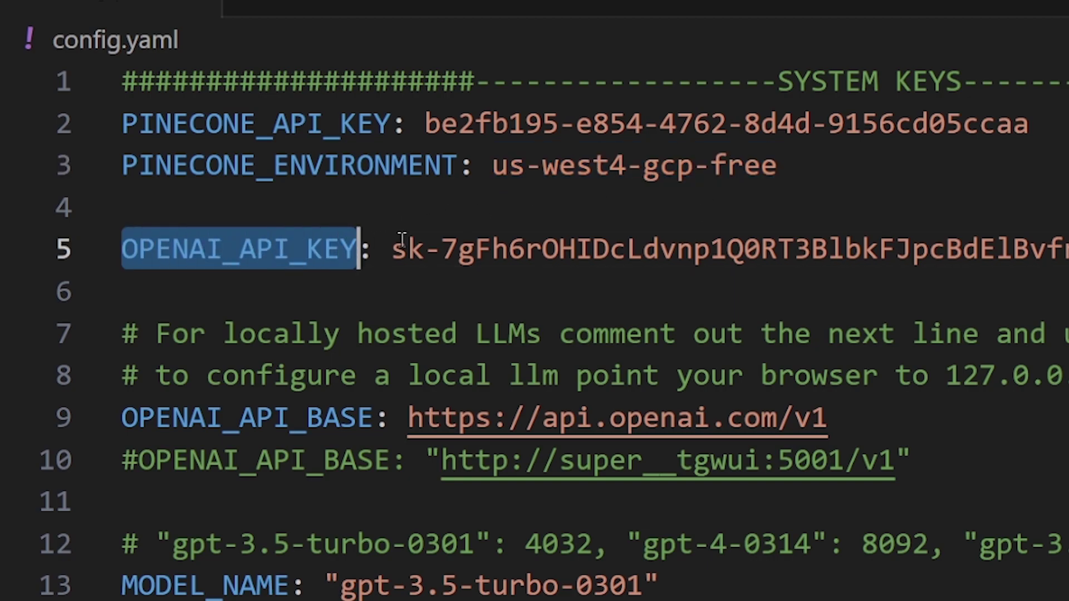
pyautogui.click(394, 247)
pyautogui.hotkey('shift', 'End')
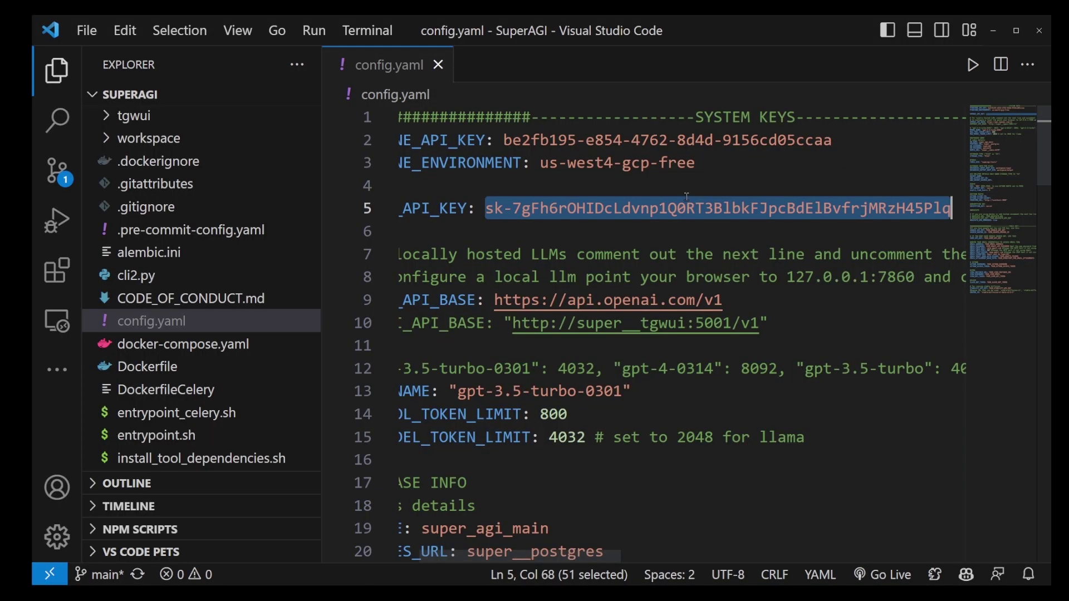
pyautogui.press('BackSpace')
pyautogui.hotkey('ctrl', 'v')
pyautogui.hotkey('shift', 'Home')
pyautogui.hotkey('ctrl', 'shift', 'Right')
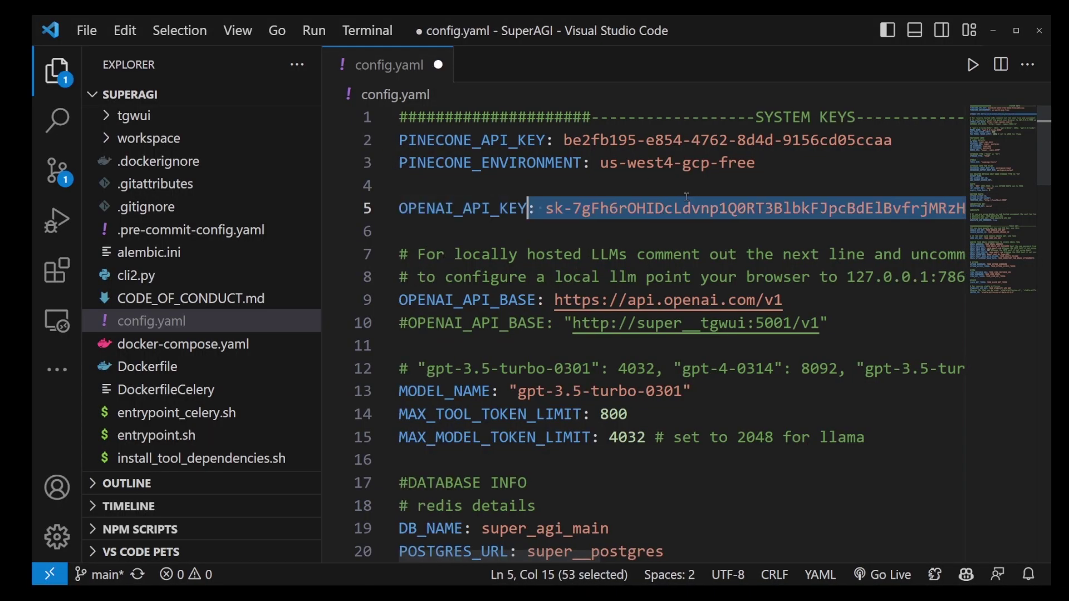
pyautogui.hotkey('ctrl', 'shift', 'Right')
pyautogui.hotkey('shift', 'Left')
pyautogui.hotkey('shift', 'Left')
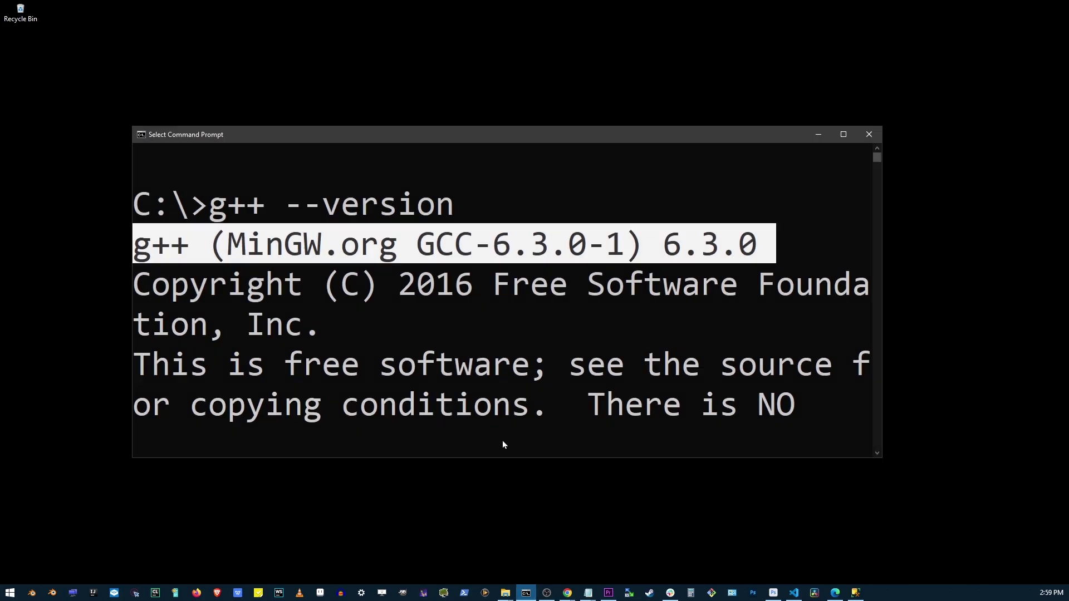
# Step: Clear the console with cls and switch to C:\SuperAGI using cd SuperAGI
pyautogui.click(506, 365)
pyautogui.press('Escape')
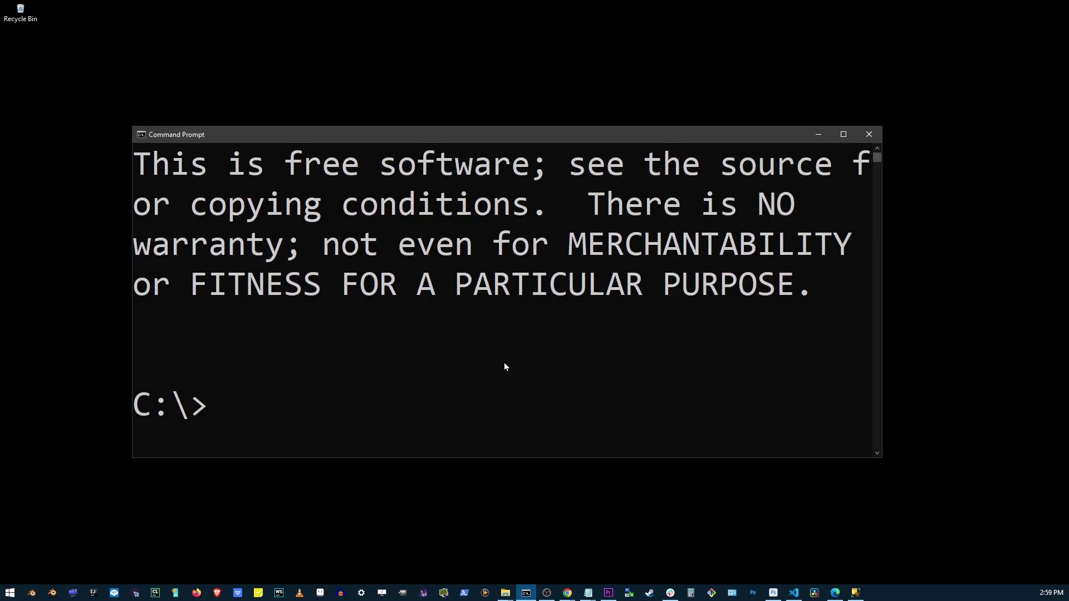
pyautogui.write('cls')
pyautogui.press('Return')
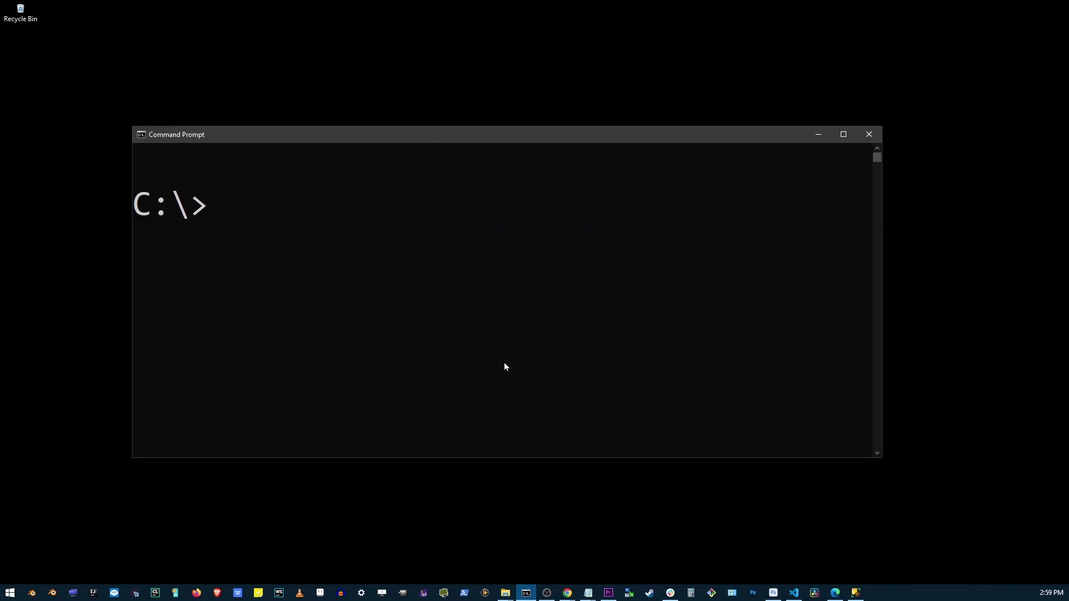
pyautogui.write('cd Su')
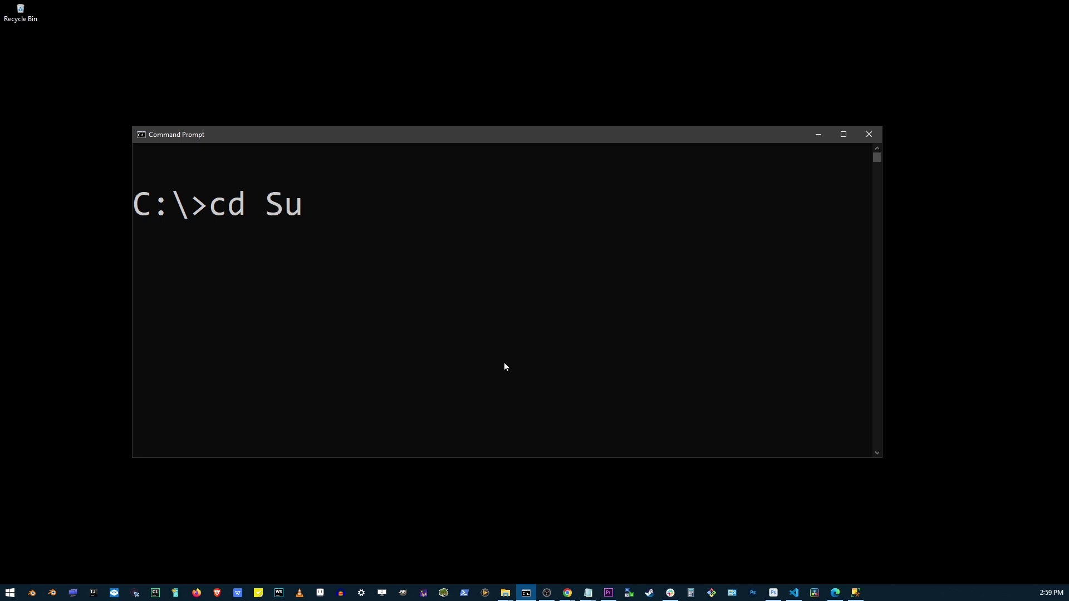
pyautogui.write('perAGI')
pyautogui.press('Return')
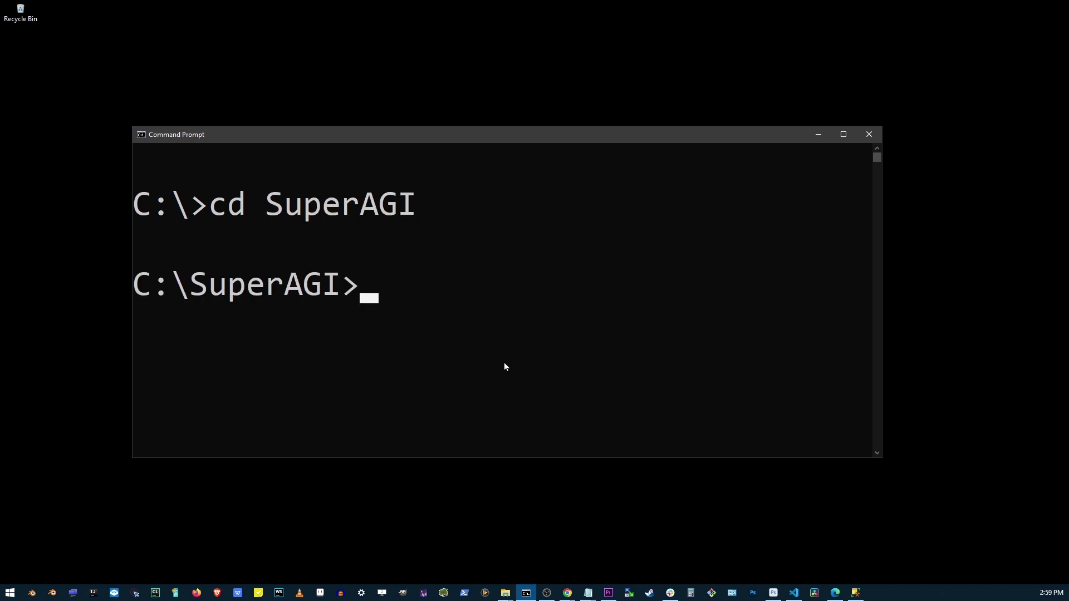
pyautogui.moveTo(133, 284); pyautogui.dragTo(359, 284)
pyautogui.click(374, 326)
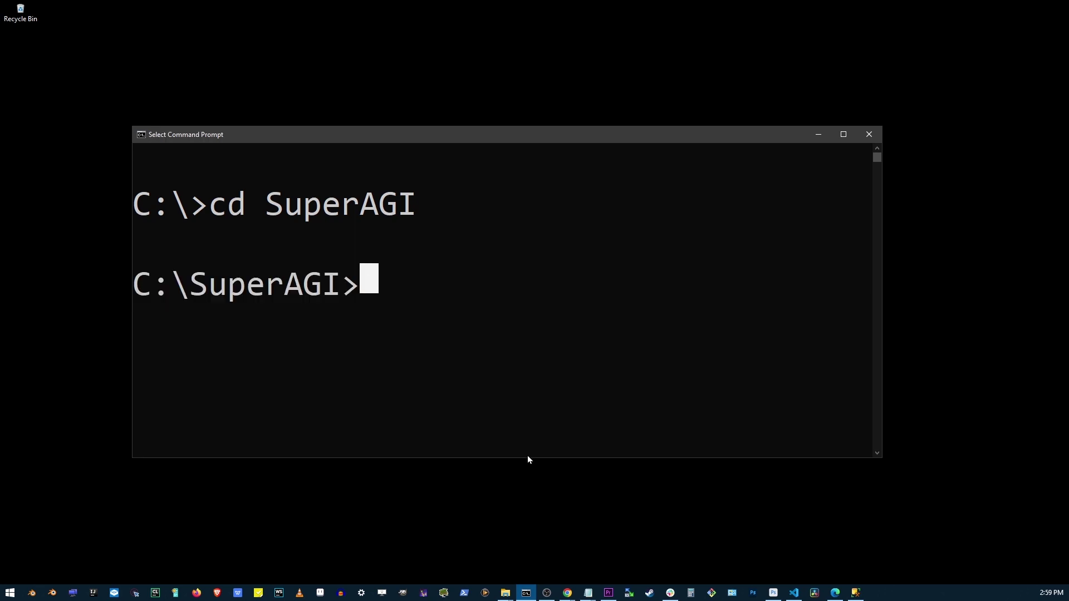
# Step: Run docker-compose up --build in C:\SuperAGI; it fails because the docker_engine pipe is missing
pyautogui.write('doc')
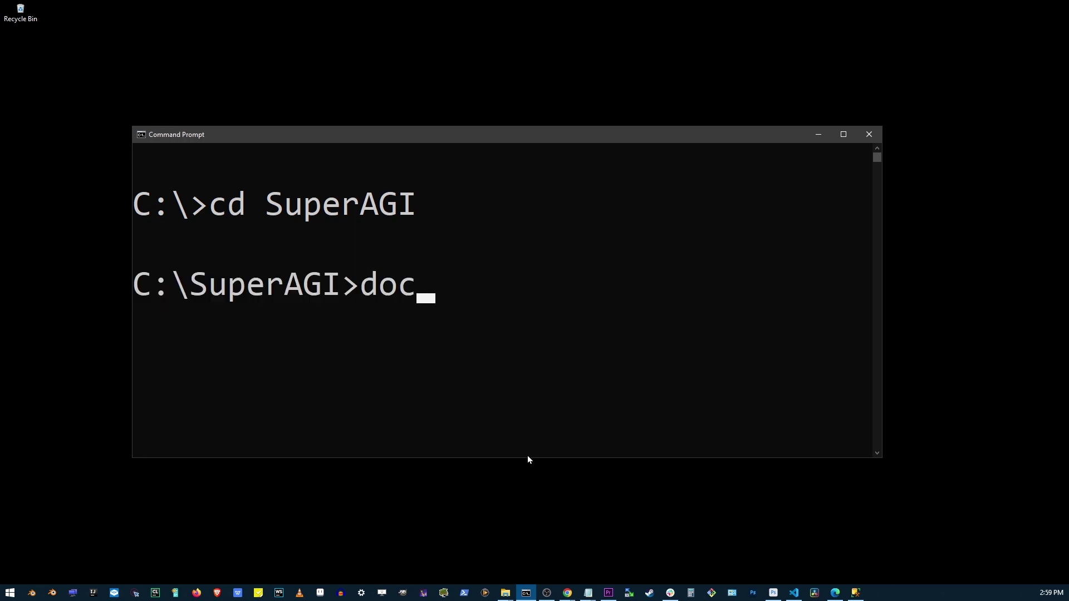
pyautogui.write('ker-compose up ')
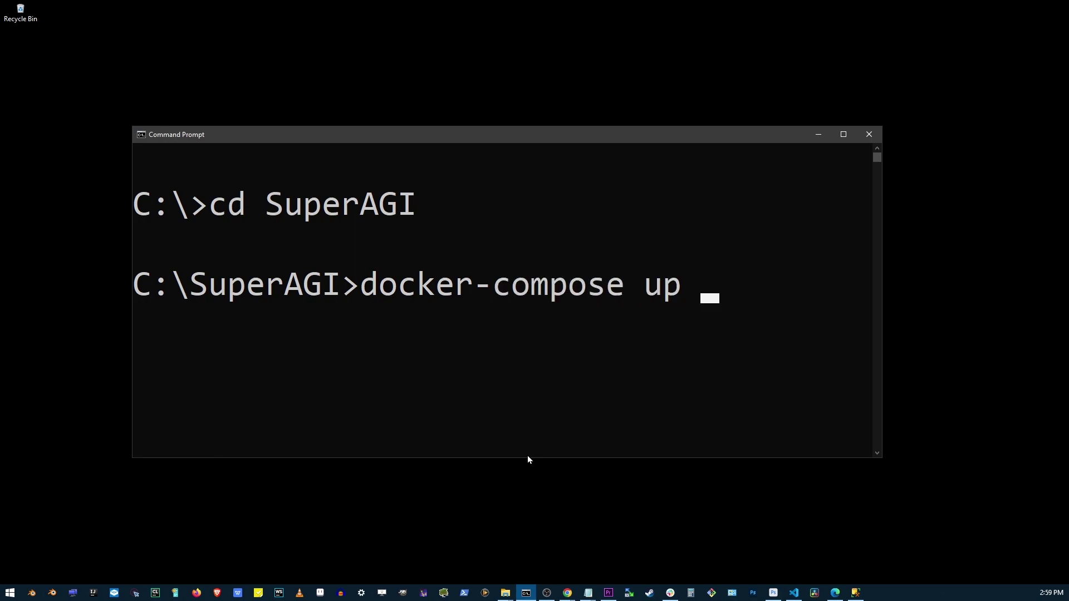
pyautogui.write('--build')
pyautogui.moveTo(361, 289); pyautogui.dragTo(843, 289)
pyautogui.doubleClick(843, 290)
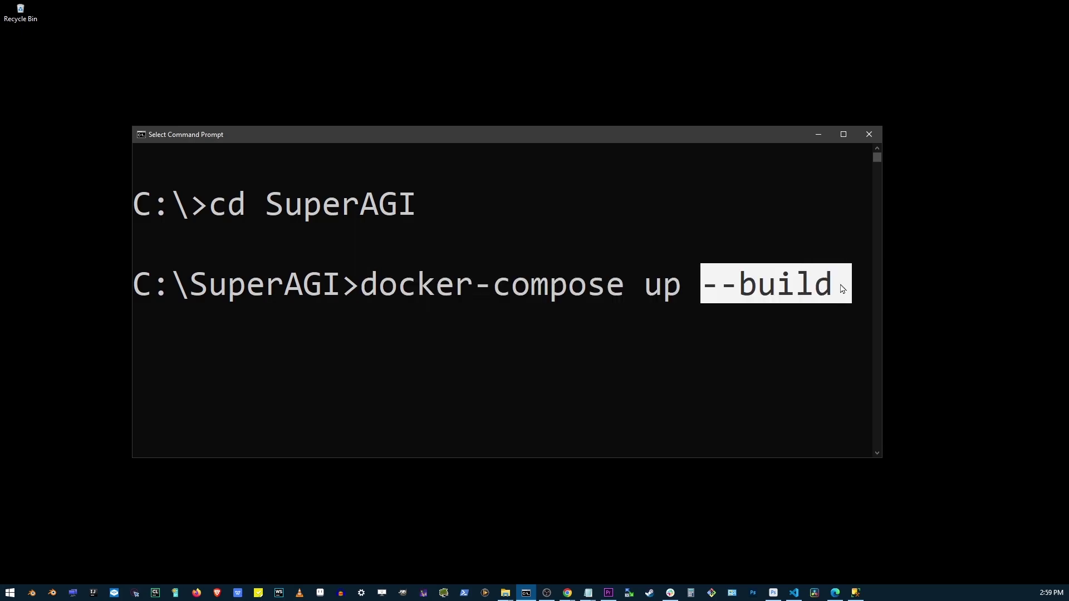
pyautogui.click(832, 300)
pyautogui.press('Escape')
pyautogui.press('Return')
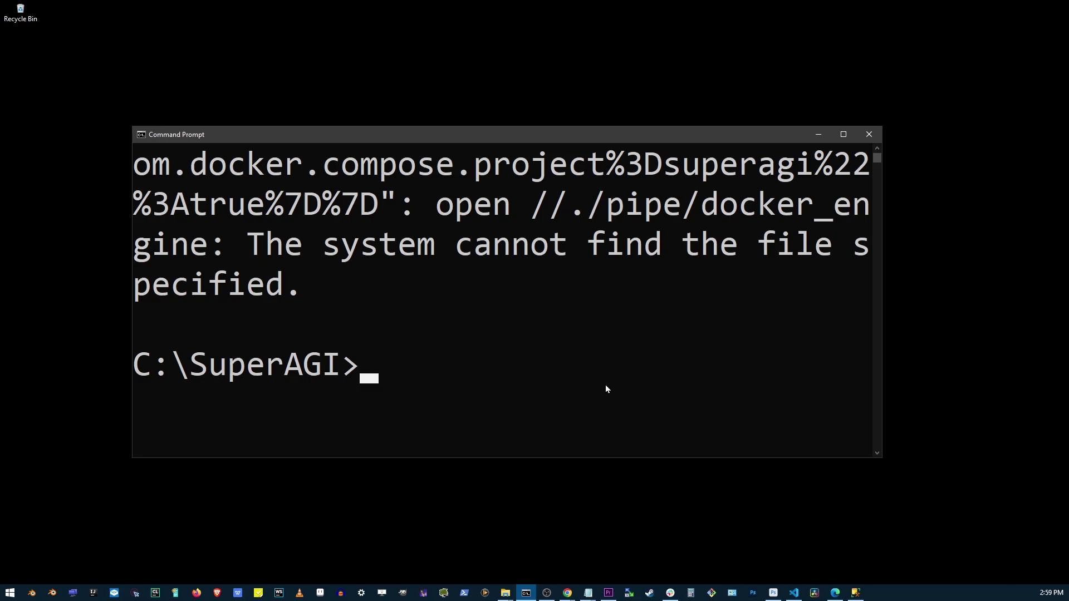
# Step: Launch Docker Desktop from the Start menu, check the superagi containers, then minimize it
pyautogui.click(14, 594)
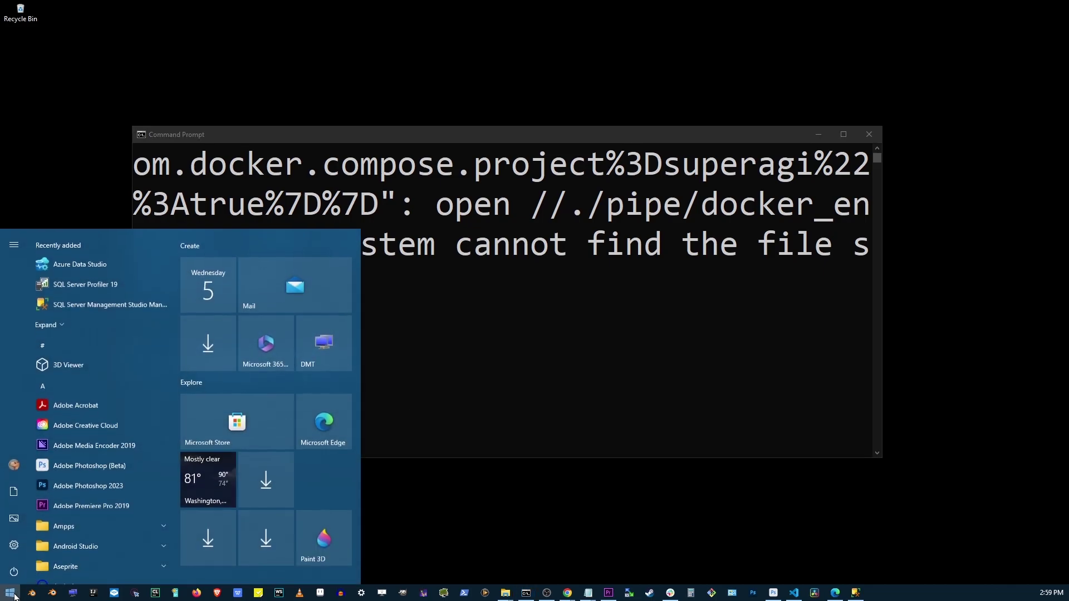
pyautogui.write('docker')
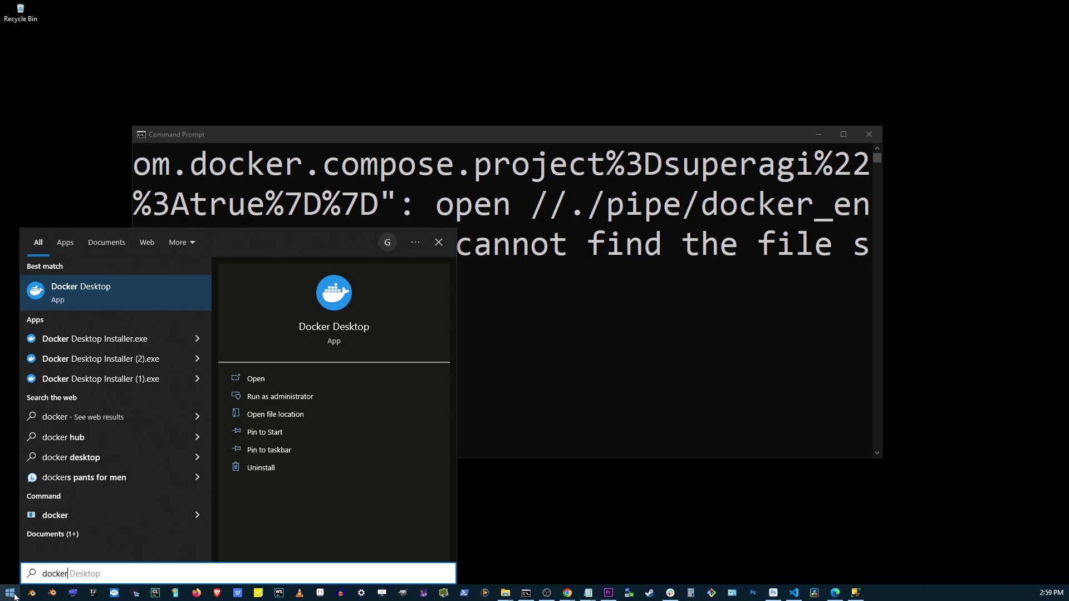
pyautogui.click(113, 303)
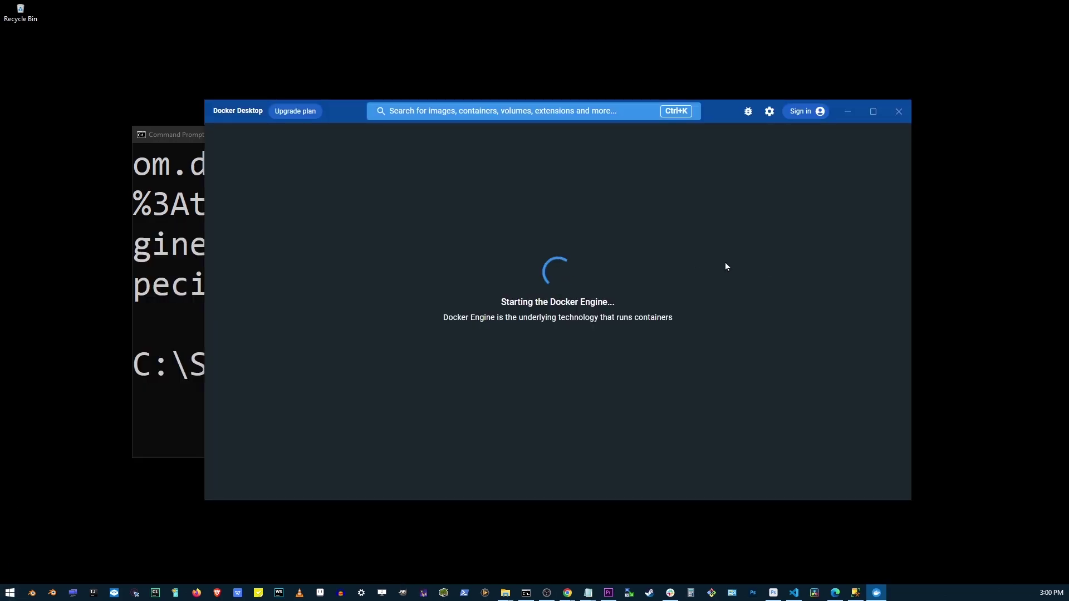
pyautogui.click(393, 245)
pyautogui.click(391, 247)
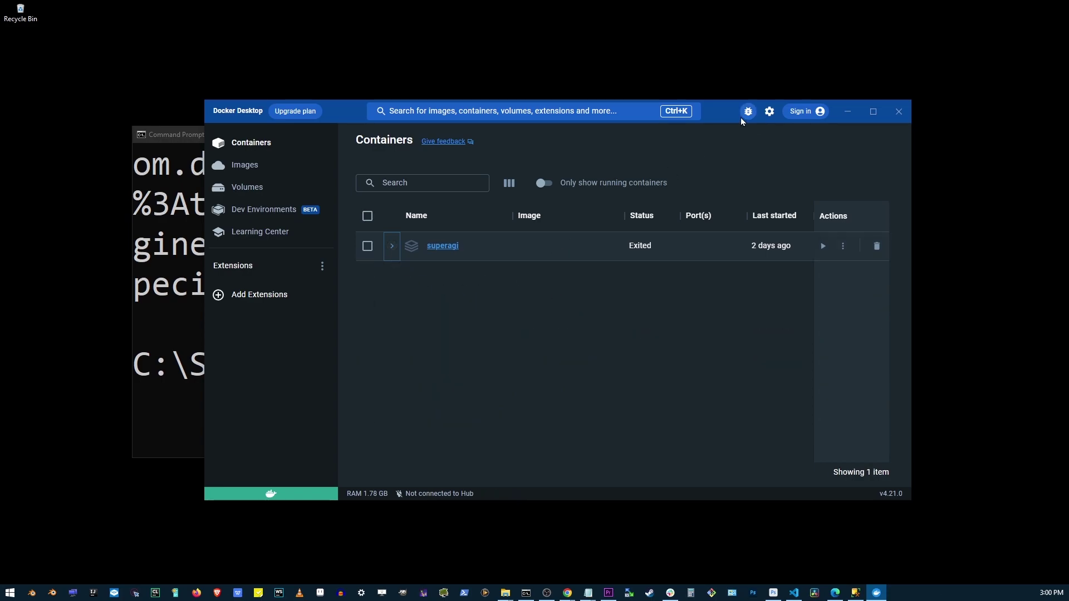
pyautogui.moveTo(723, 114)
pyautogui.mouseDown()
pyautogui.moveTo(744, 115)
pyautogui.moveTo(732, 114)
pyautogui.mouseUp()
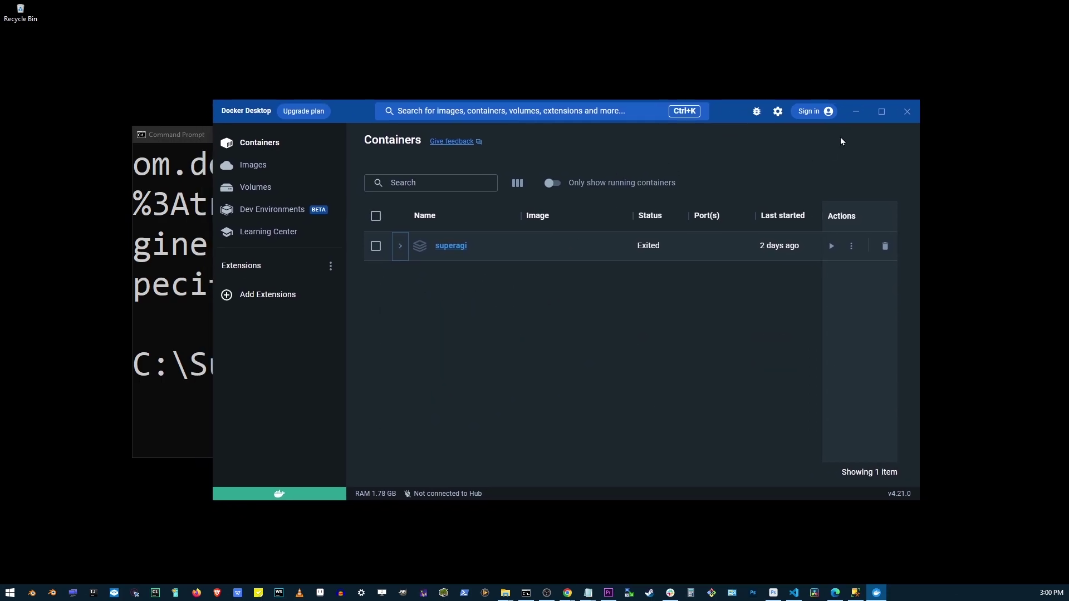
pyautogui.click(856, 112)
# Step: Rerun docker-compose up --build in C:\SuperAGI to build and start the containers
pyautogui.write('docker')
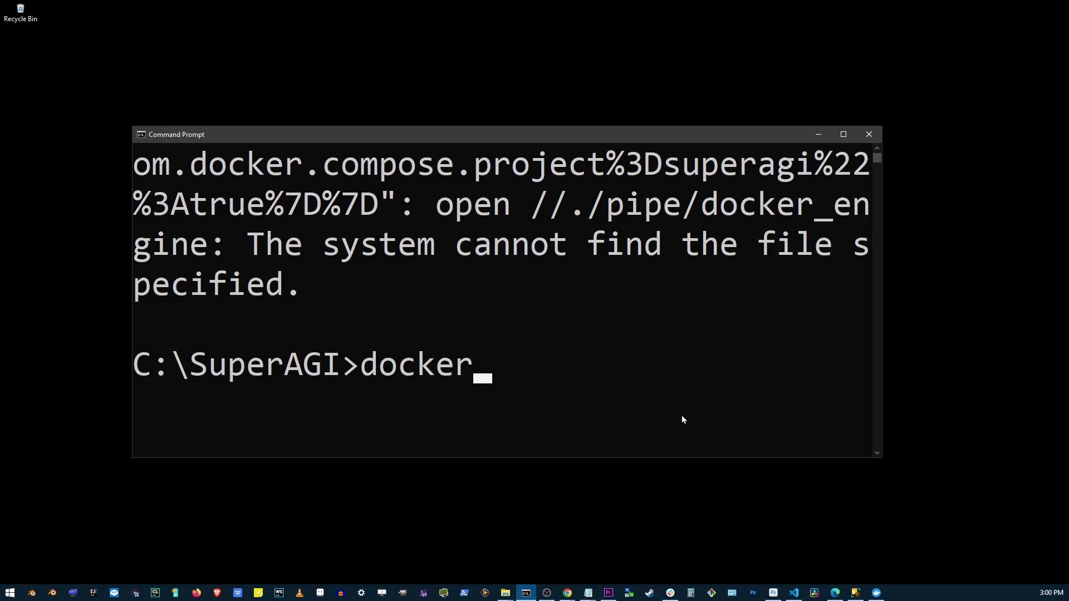
pyautogui.write('-compose u')
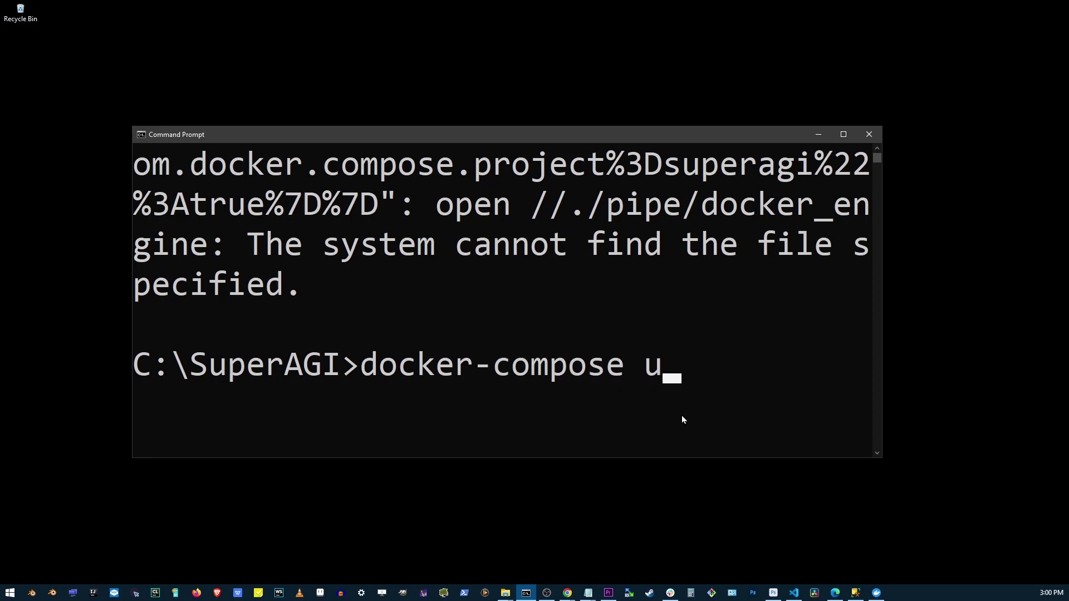
pyautogui.write('p --build')
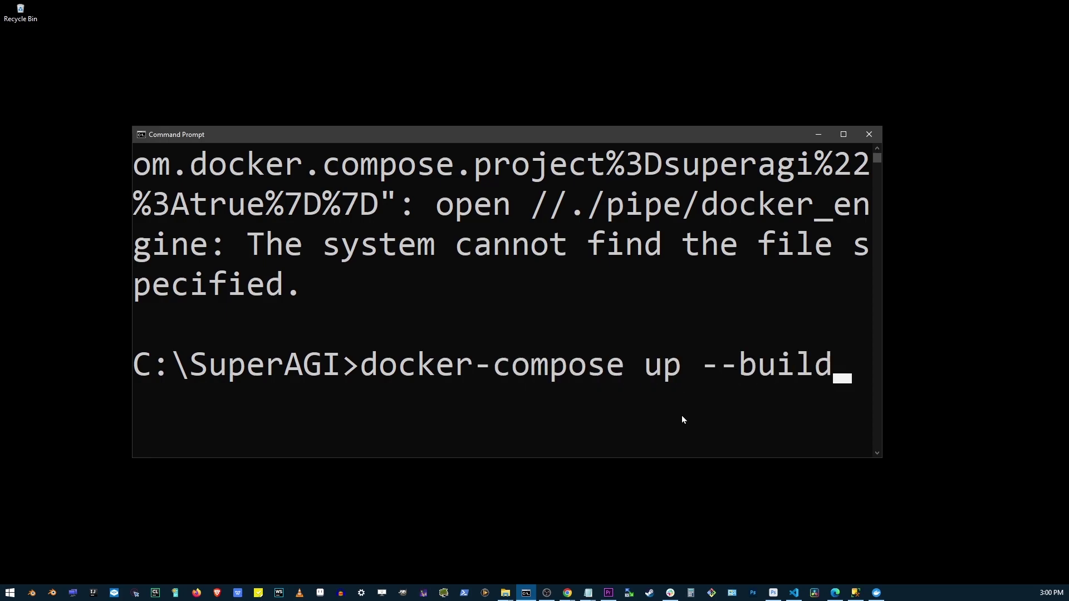
pyautogui.press('Return')
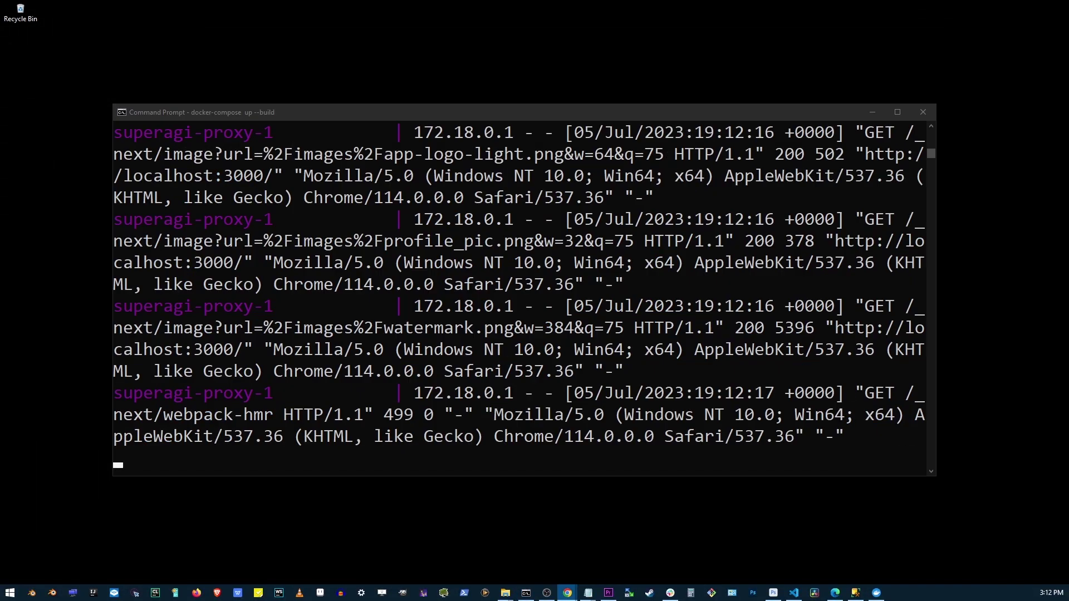
# Step: Bring Chrome over the terminal and load localhost:3000 to reach the SuperAGI interface
pyautogui.moveTo(1068, 145); pyautogui.dragTo(527, 32)
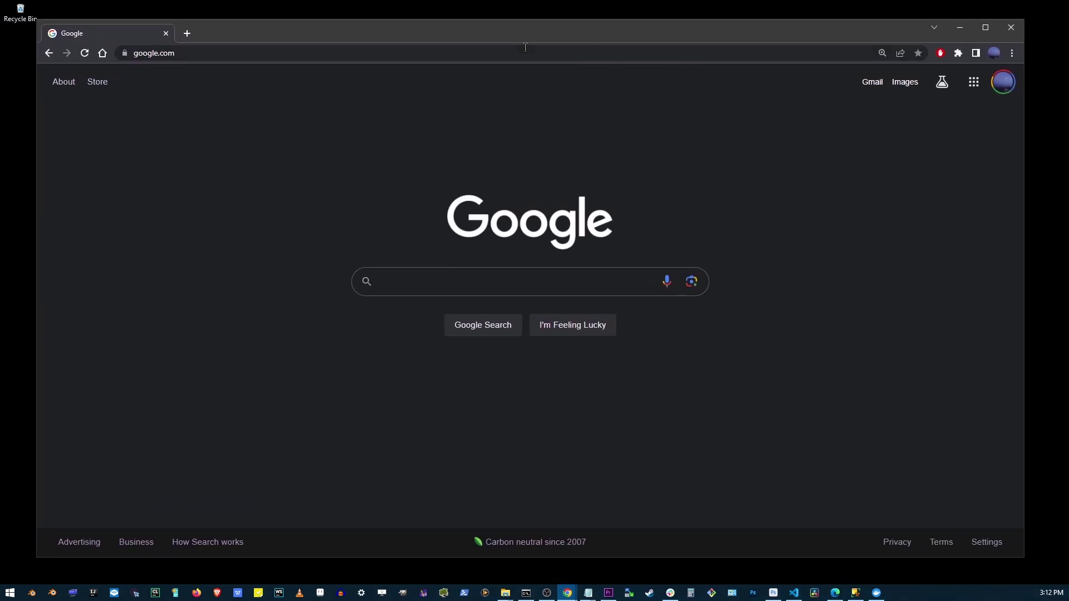
pyautogui.click(526, 49)
pyautogui.write('localhost')
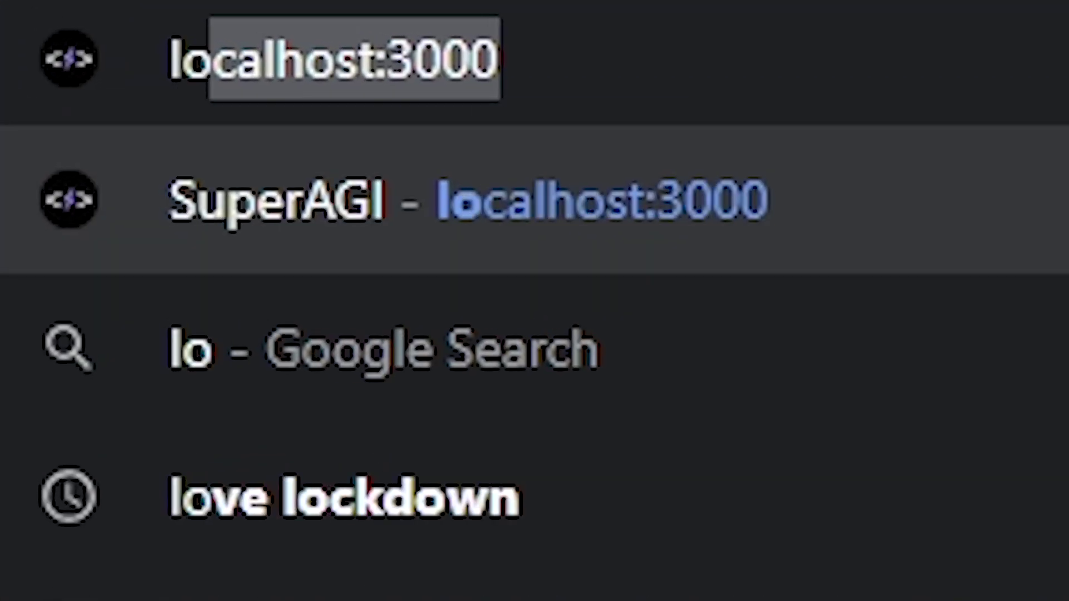
pyautogui.write(':3000')
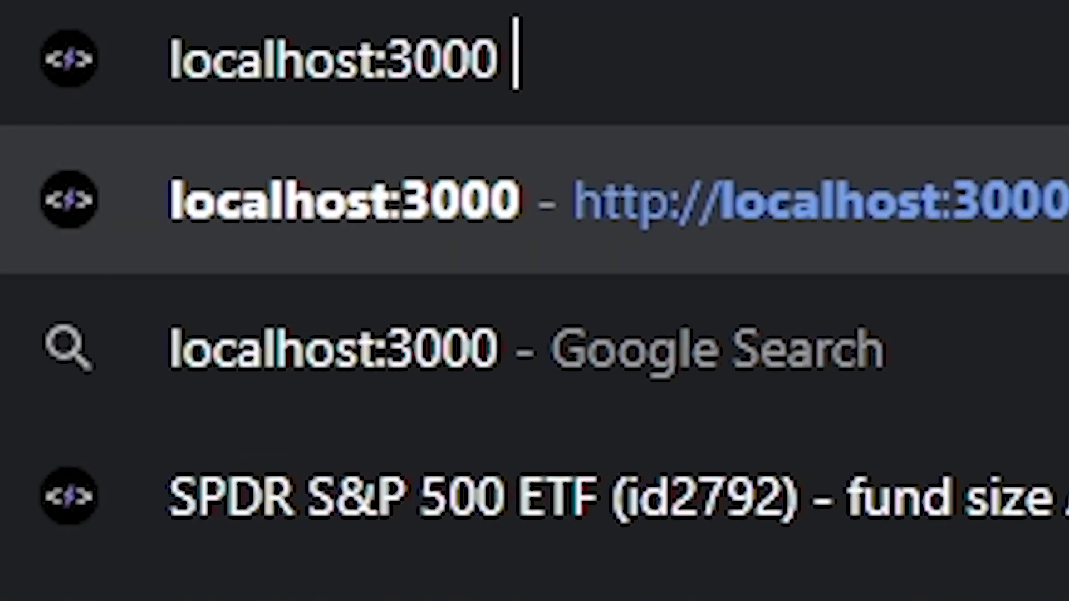
pyautogui.press('Return')
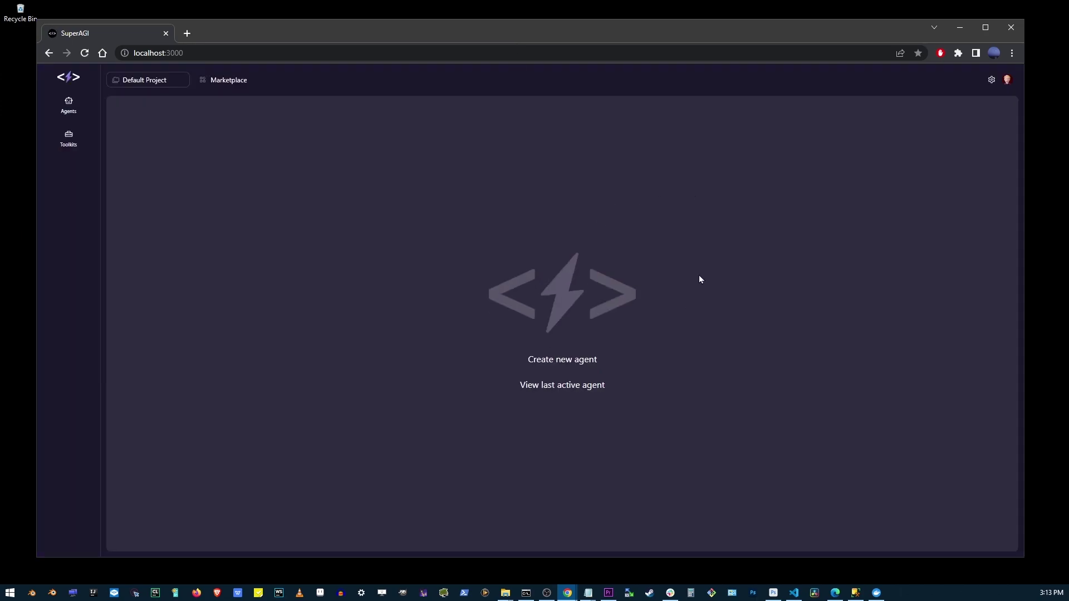
# Step: Verify the saved OpenAI API key in Settings, then begin a new agent built from scratch
pyautogui.click(566, 363)
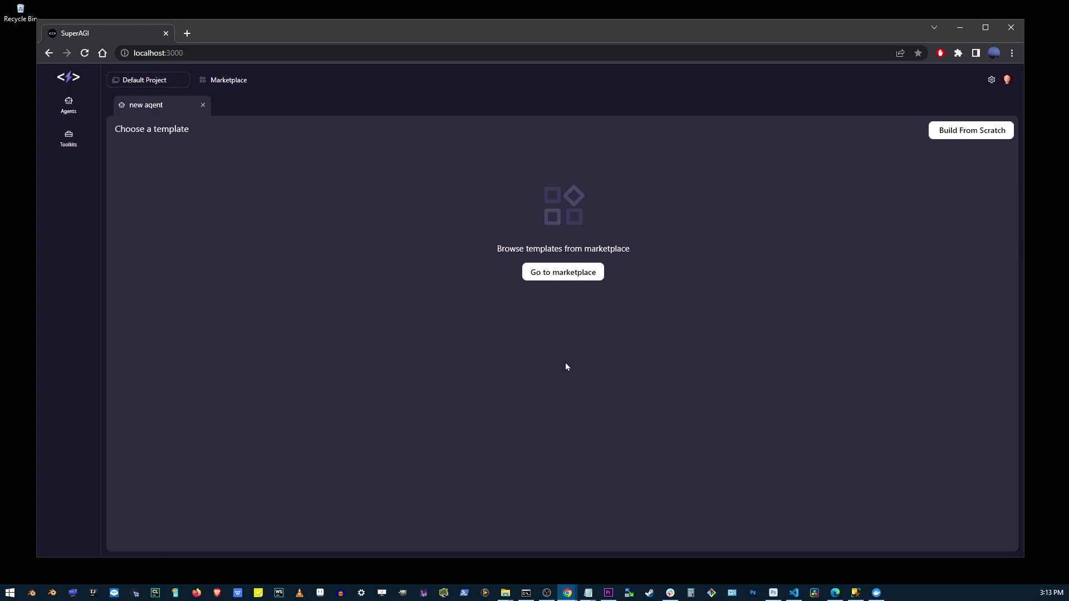
pyautogui.click(946, 130)
pyautogui.click(992, 81)
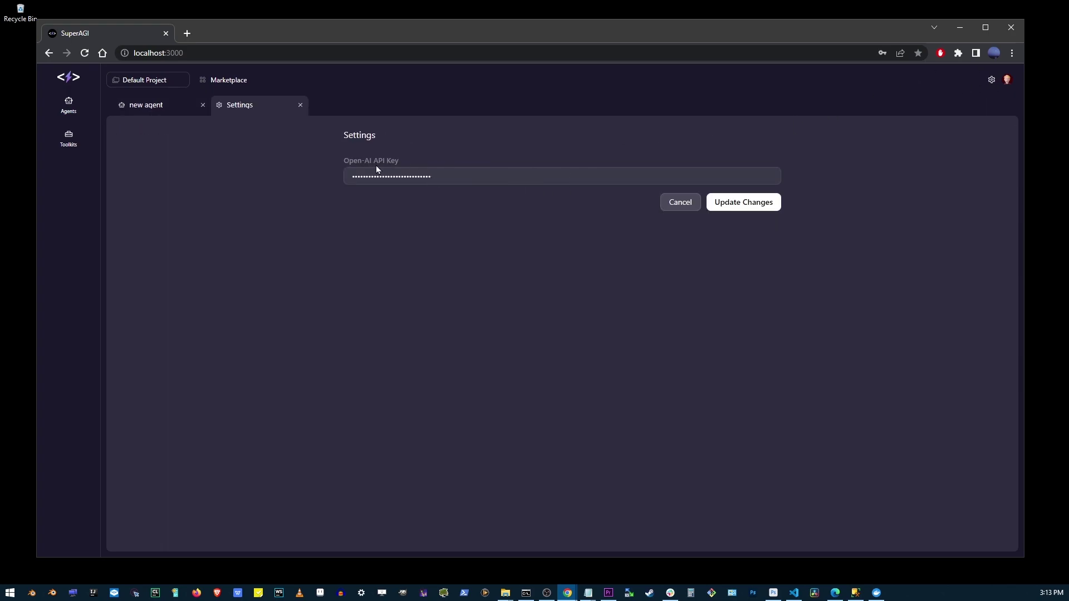
pyautogui.click(420, 166)
pyautogui.click(301, 106)
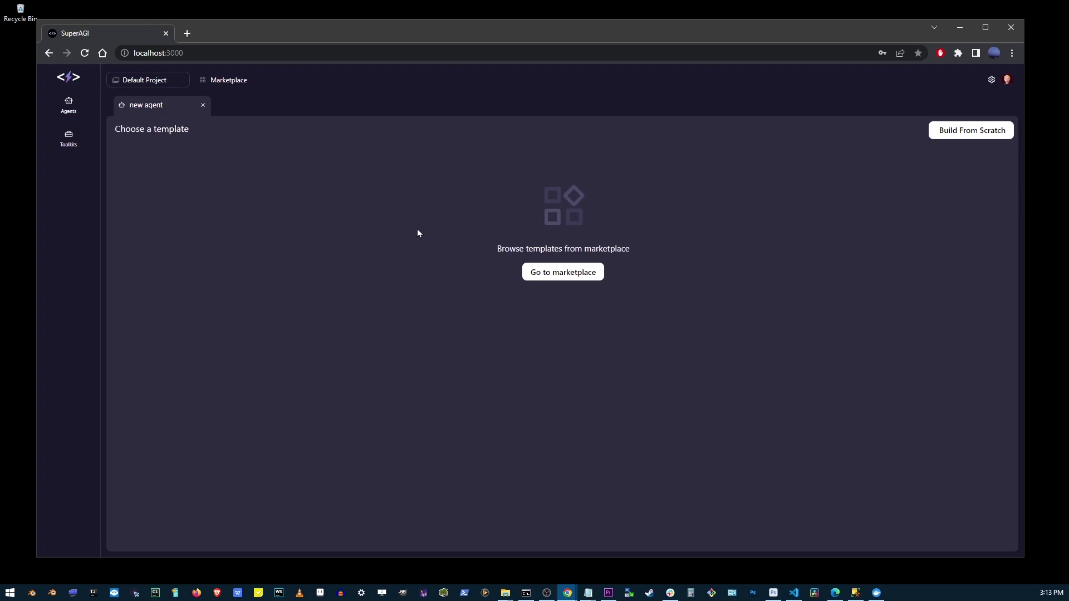
pyautogui.click(986, 133)
# Step: Enter the agent name 'game dev agent' and description 'learns about game development'
pyautogui.click(403, 180)
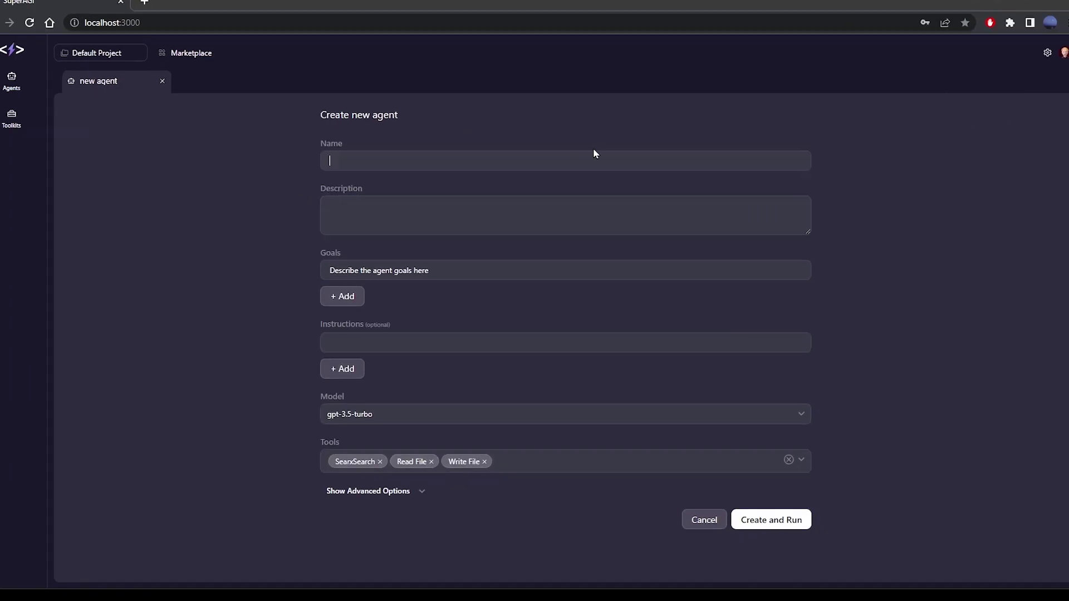
pyautogui.write('game dev agent')
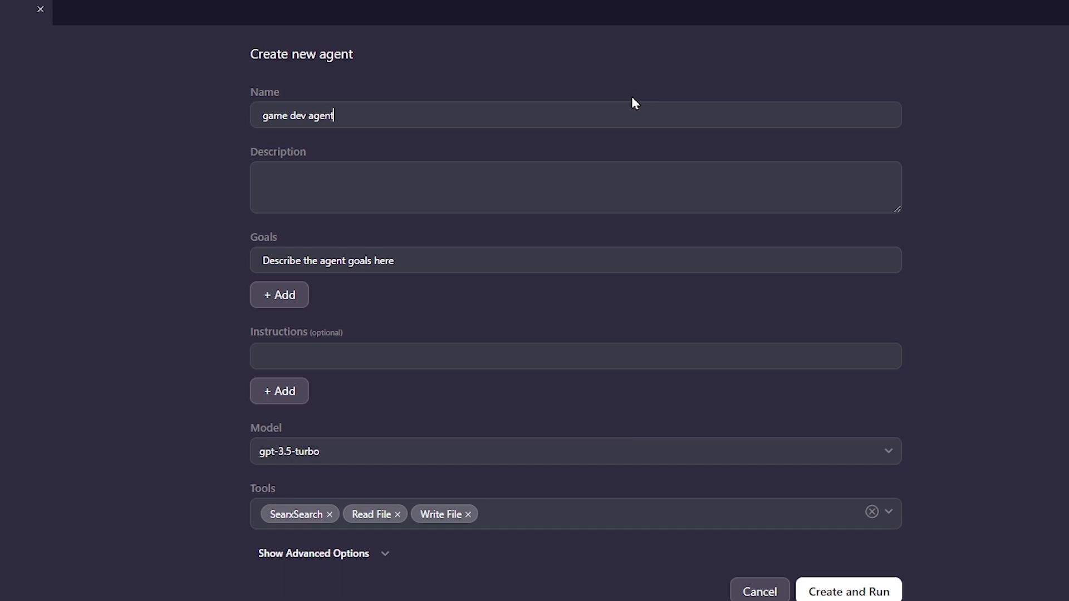
pyautogui.press('Tab')
pyautogui.write('learns about game deve')
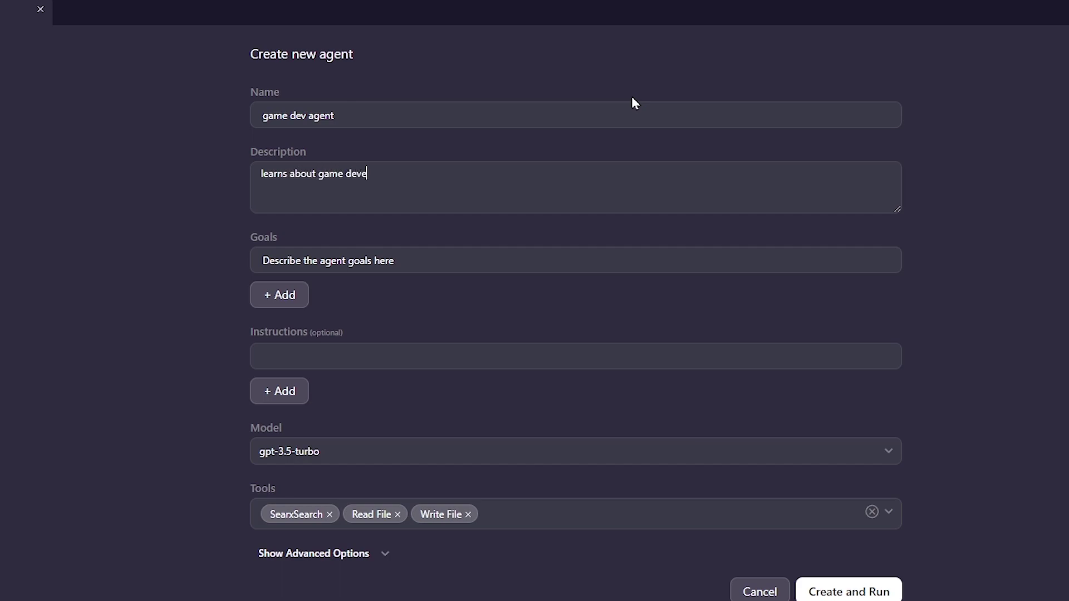
pyautogui.write('lopment')
# Step: Replace the placeholder goal with 'Find best game development tools'
pyautogui.click(404, 254)
pyautogui.tripleClick(418, 252)
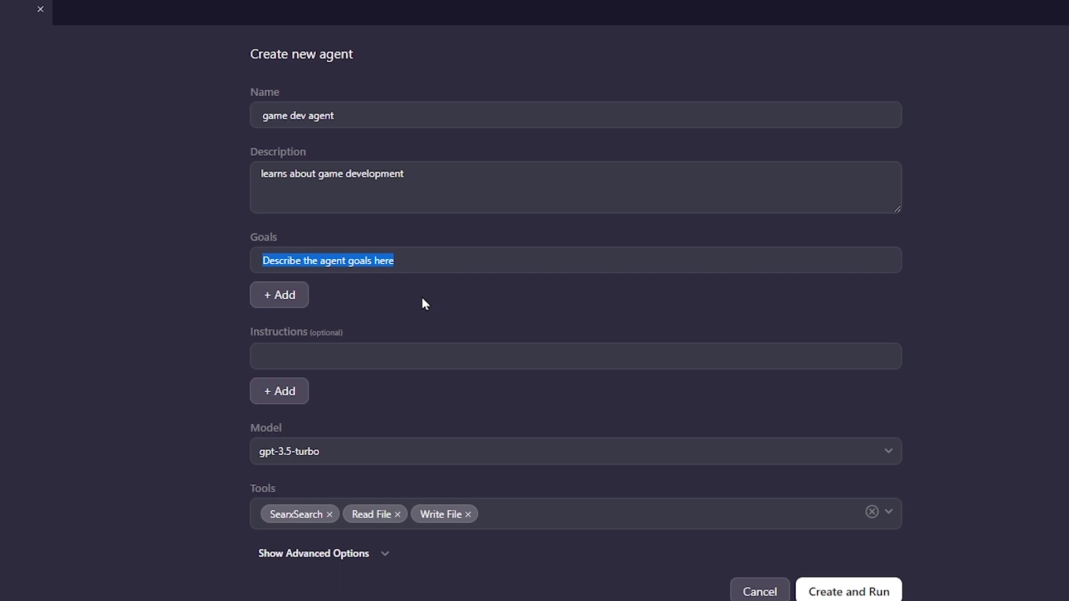
pyautogui.write('Find')
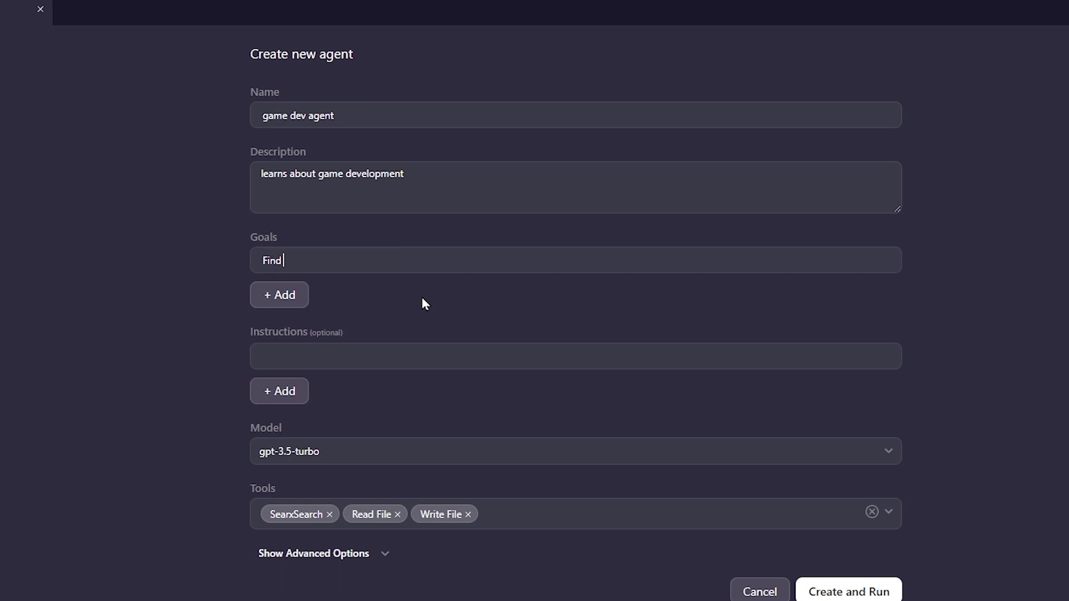
pyautogui.write(' best game development tools')
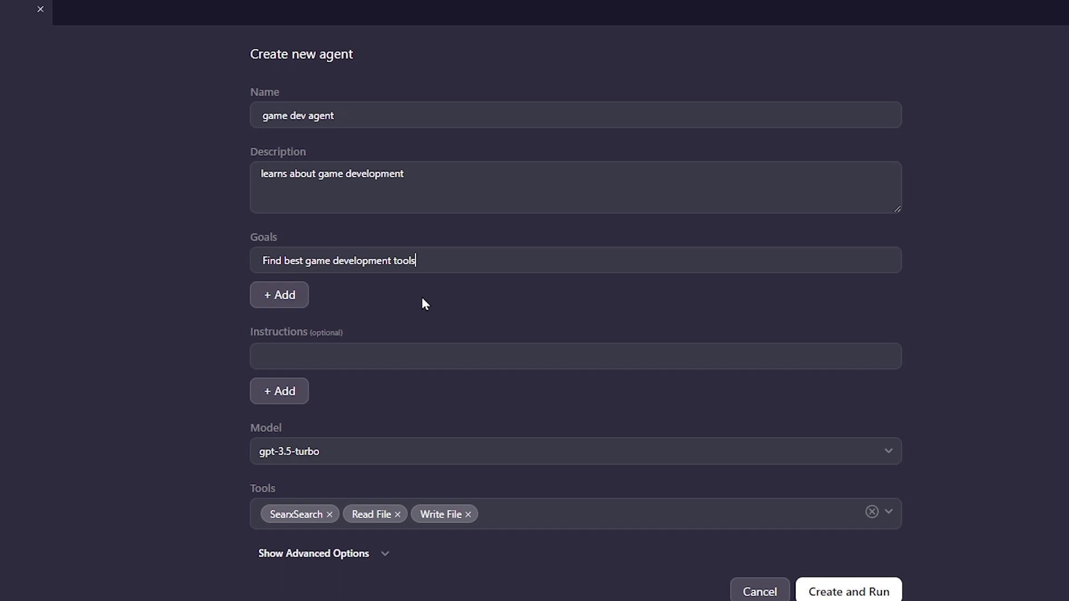
pyautogui.click(366, 349)
# Step: Keep gpt-3.5-turbo as the model and leave the toolkit selection unchanged
pyautogui.click(344, 451)
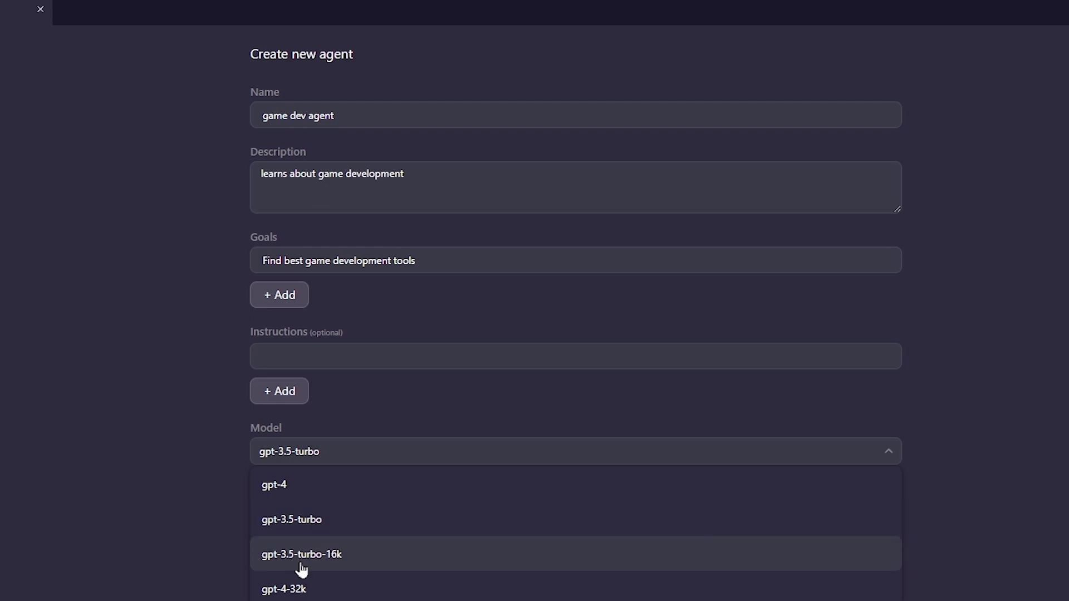
pyautogui.click(1023, 392)
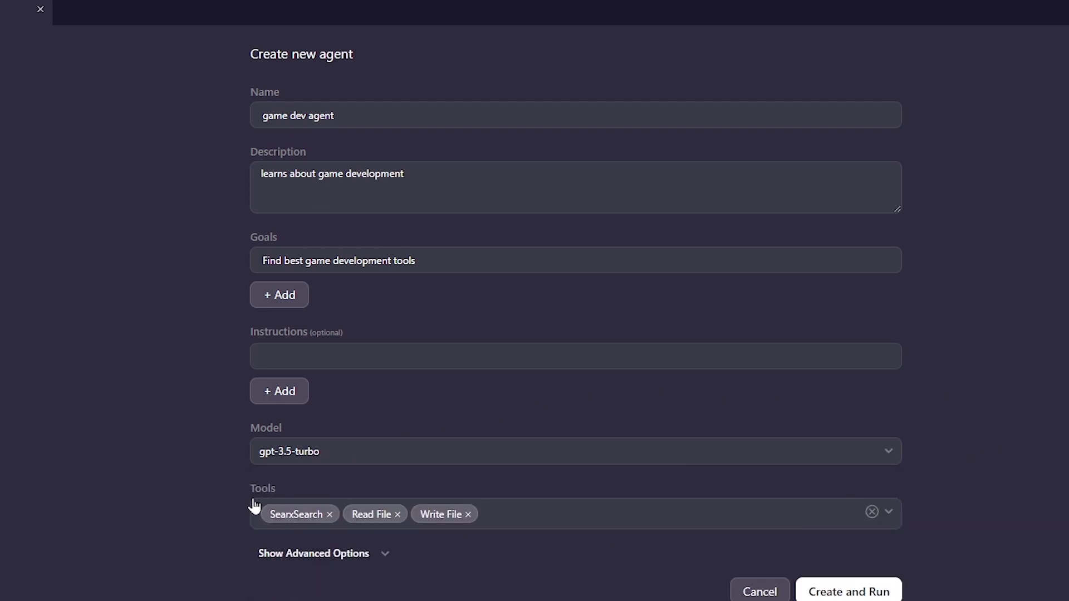
pyautogui.click(889, 514)
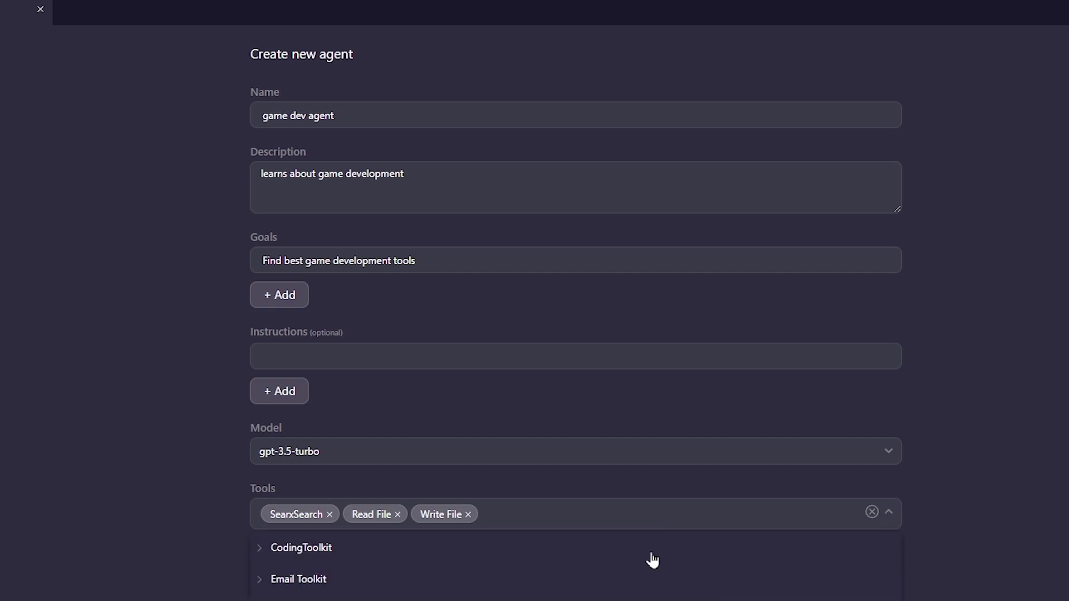
pyautogui.scroll(-5, 649, 561)
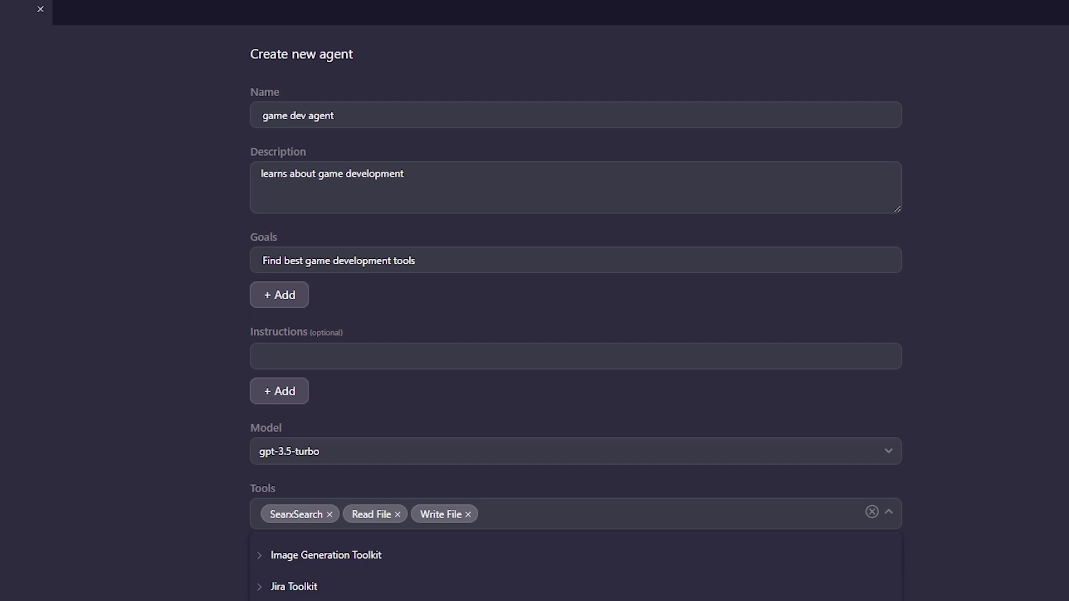
pyautogui.scroll(5, 650, 560)
pyautogui.click(1018, 419)
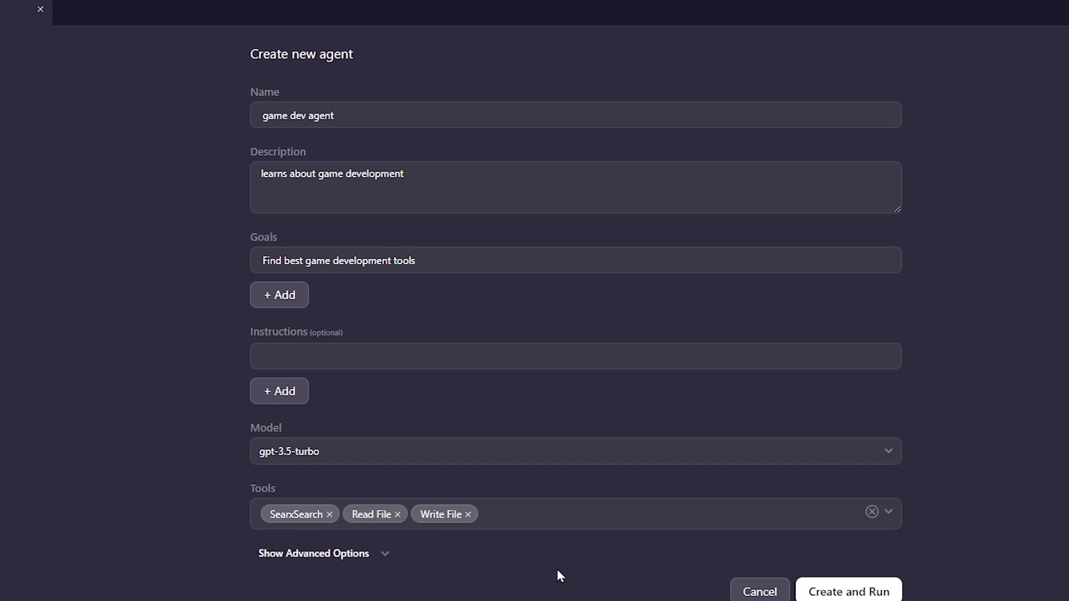
# Step: In advanced options, lower max iterations from 25 to 20 and keep God Mode permission
pyautogui.scroll(-1, 423, 535)
pyautogui.click(384, 480)
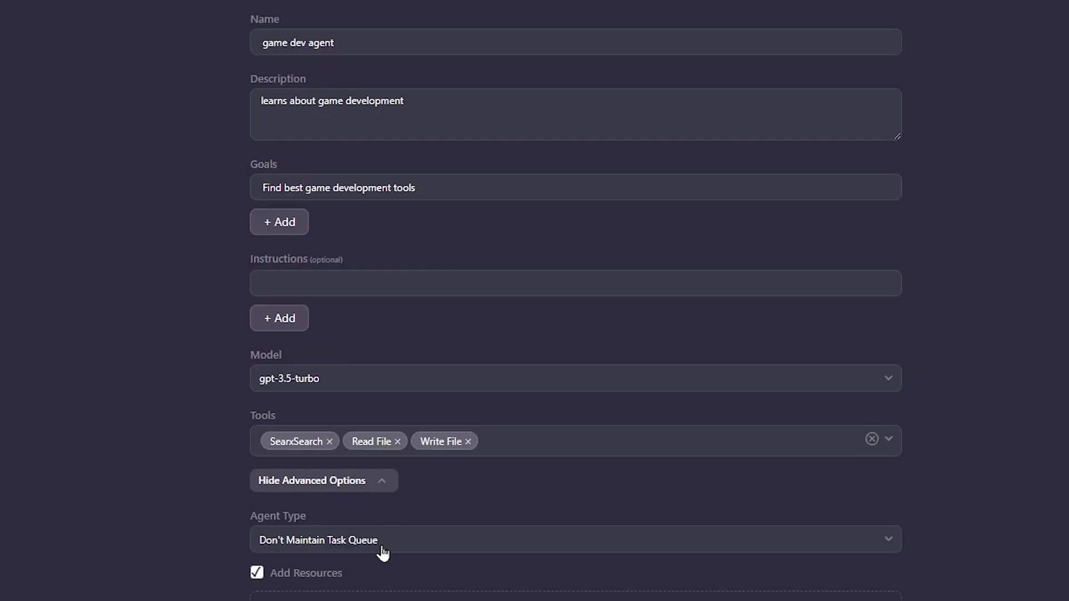
pyautogui.scroll(-10, 383, 553)
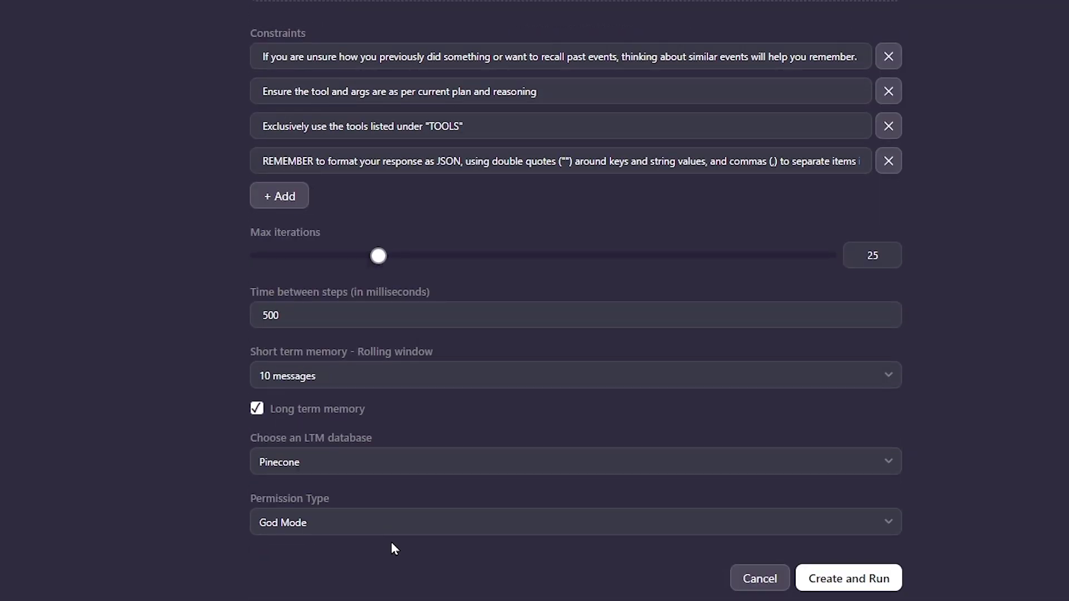
pyautogui.moveTo(378, 255); pyautogui.dragTo(348, 256)
pyautogui.click(327, 528)
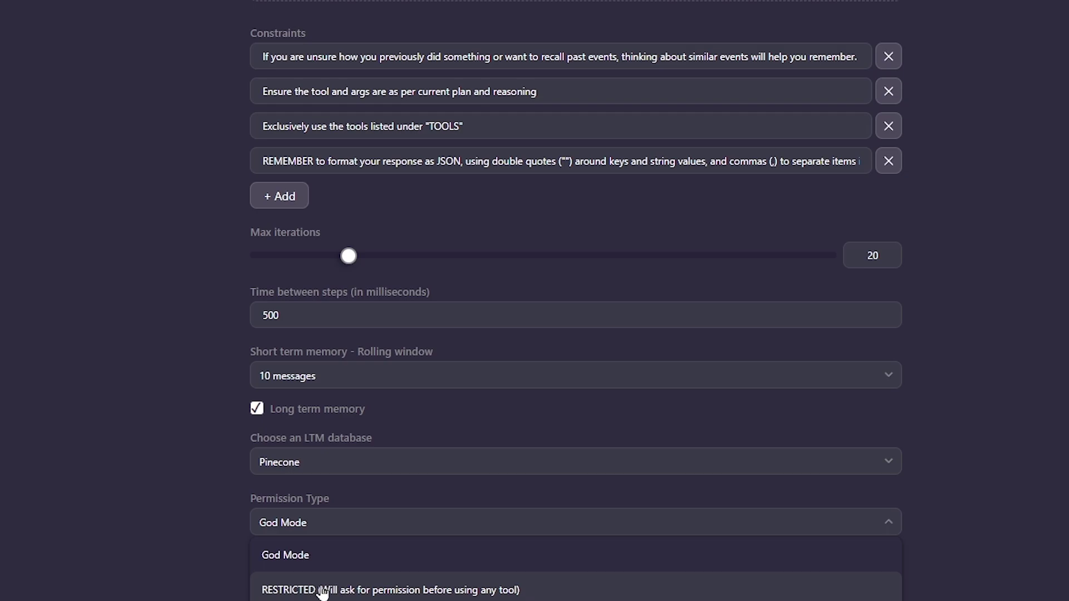
pyautogui.click(301, 557)
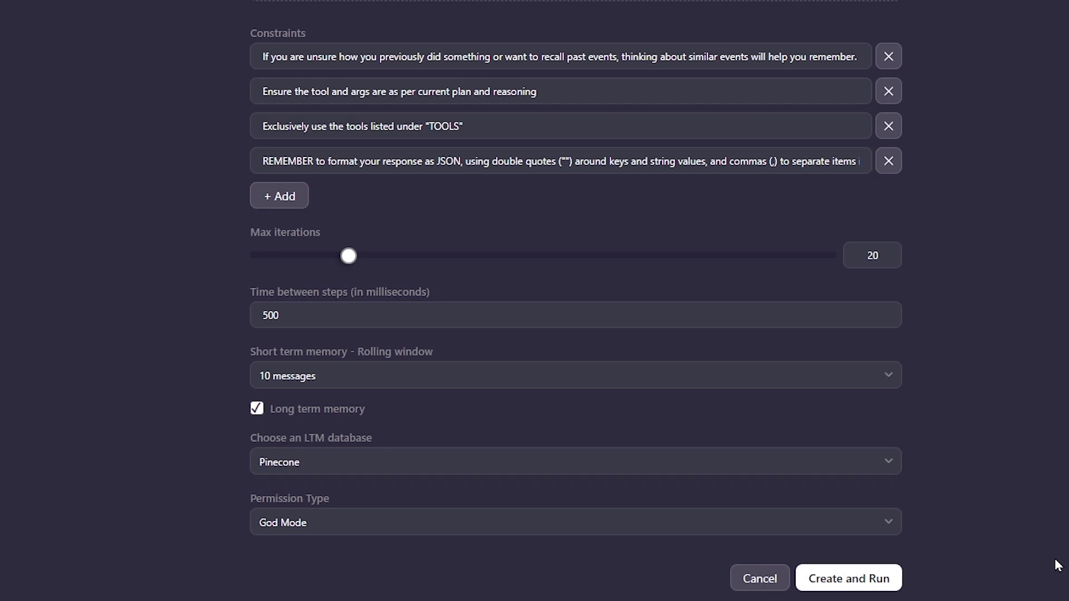
# Step: Create the game dev agent and start its first run
pyautogui.click(855, 579)
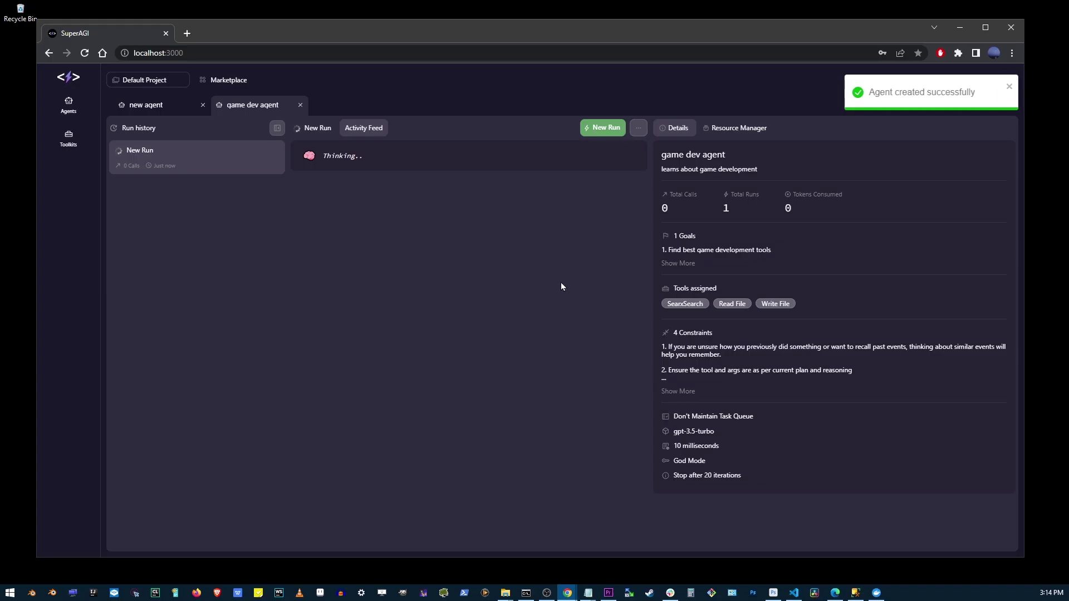